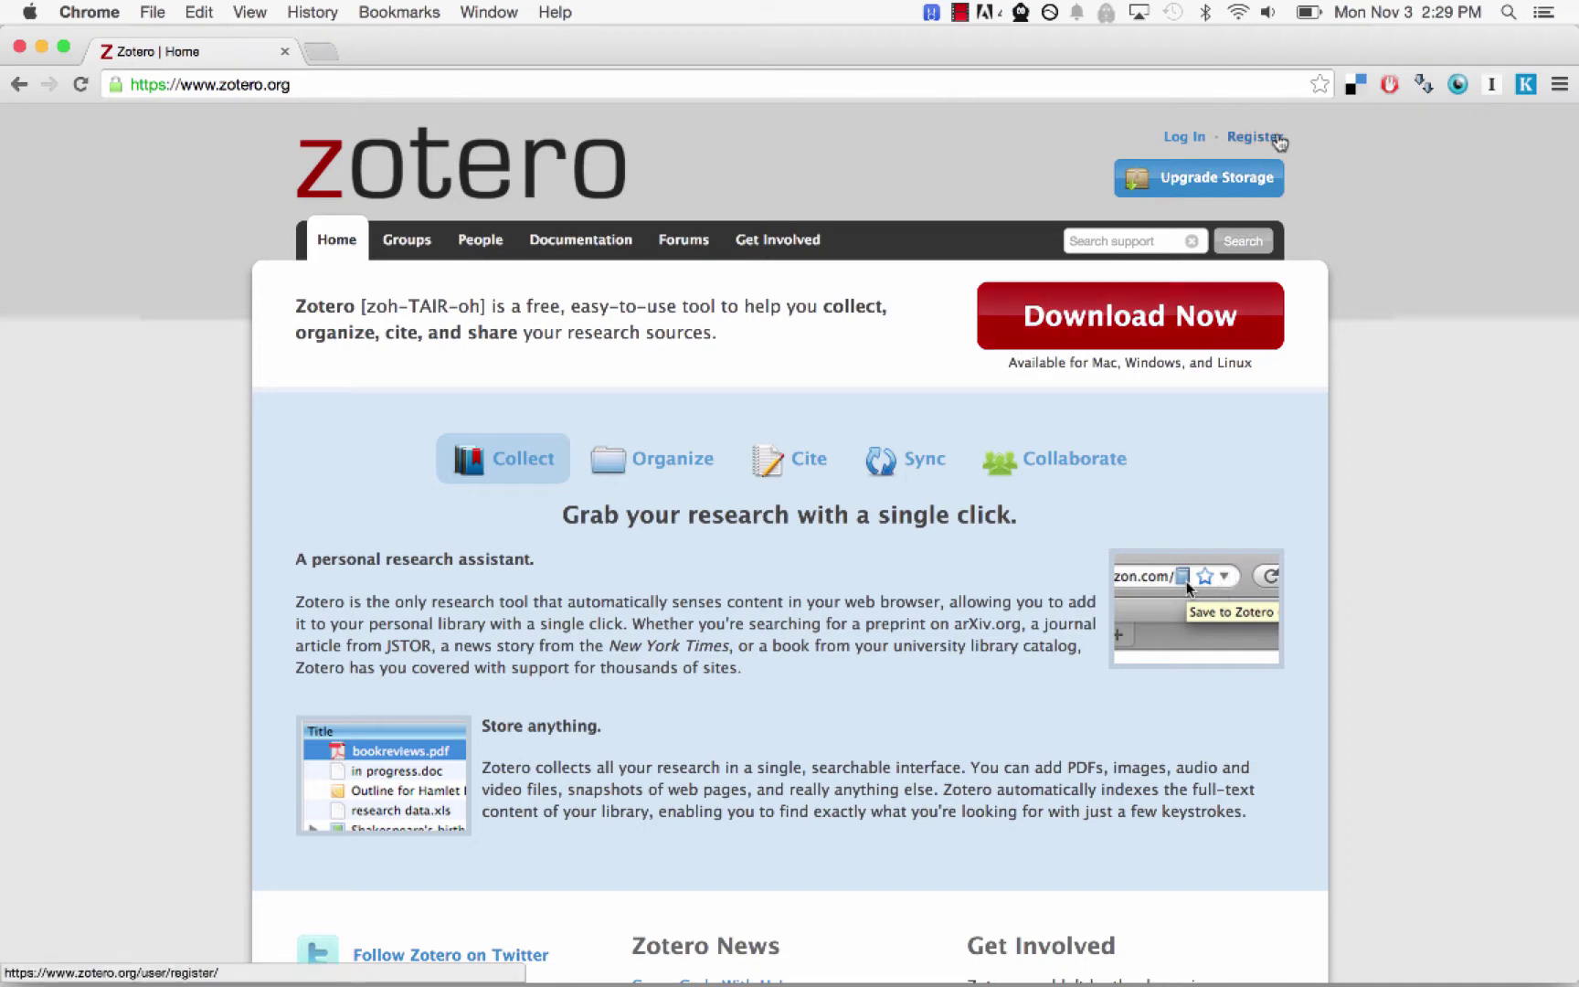
# Step: Visit the Zotero registration page, then return home and reach the Zotero 4.0 Download page
pyautogui.click(1276, 138)
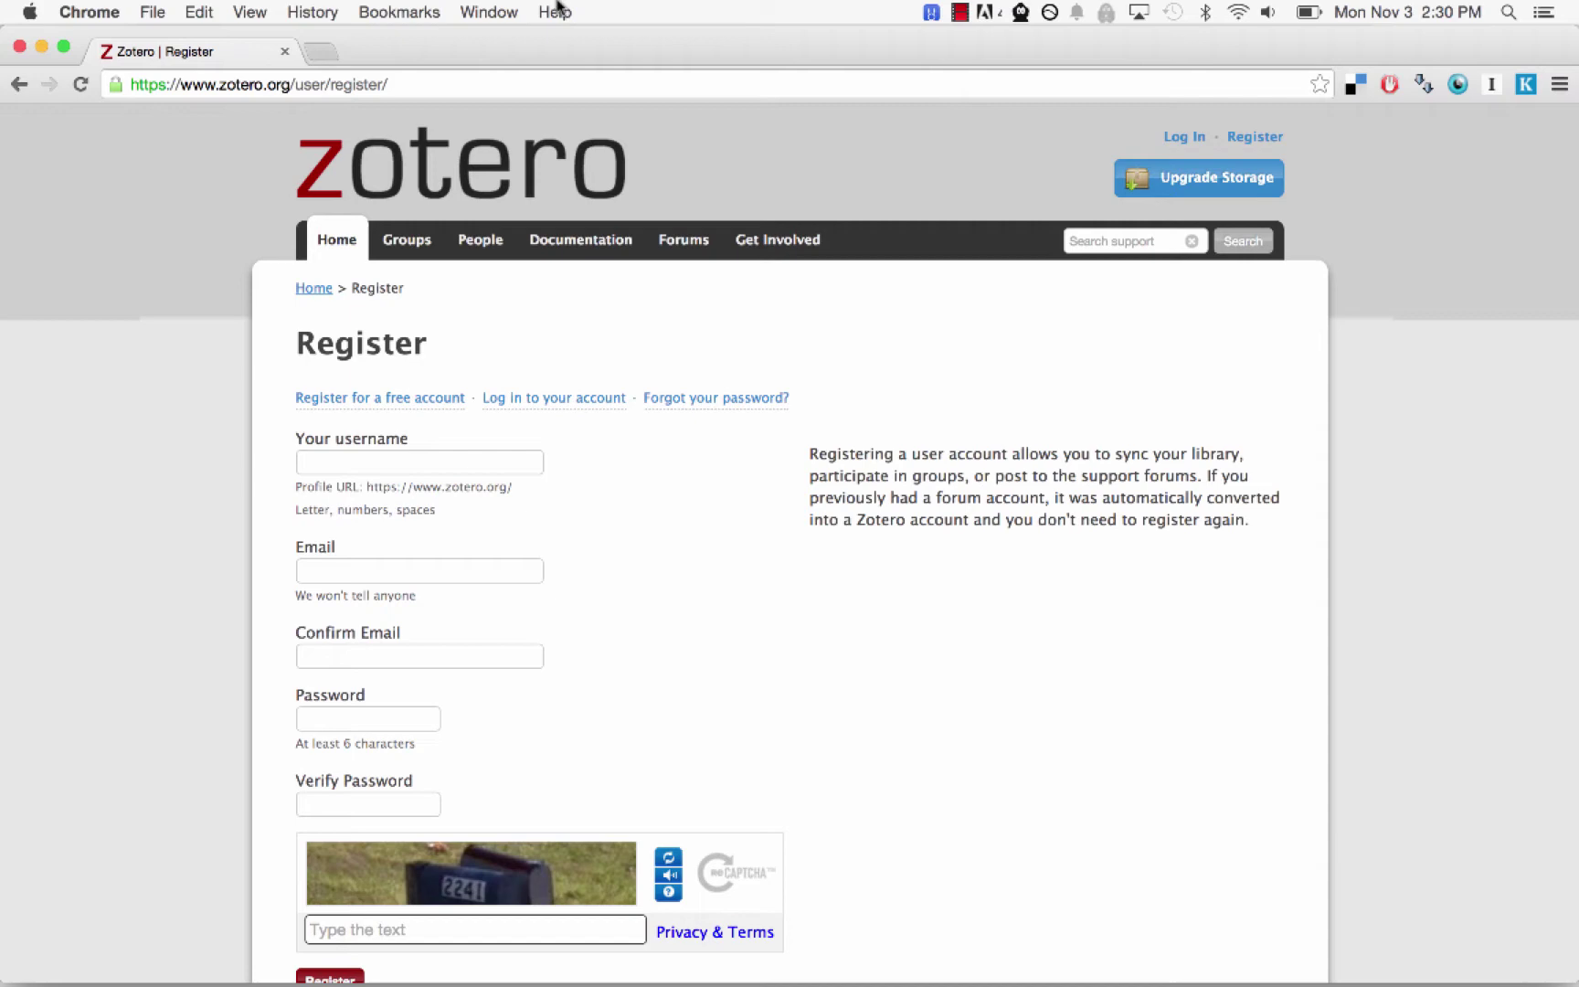
pyautogui.click(505, 187)
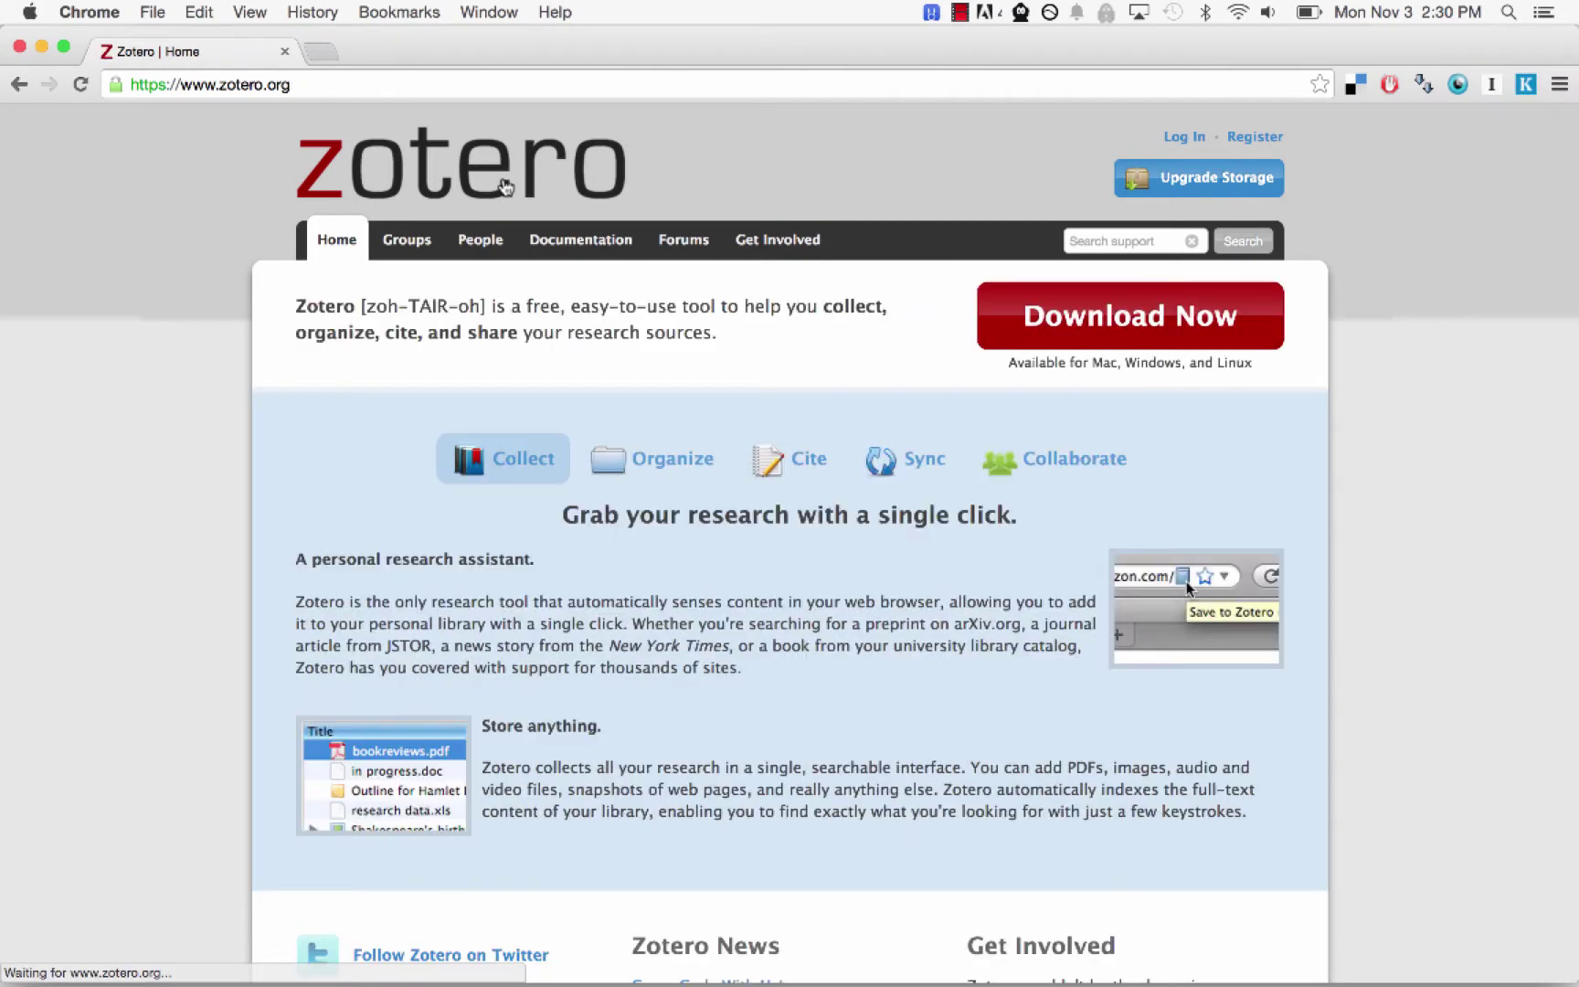
pyautogui.click(1225, 318)
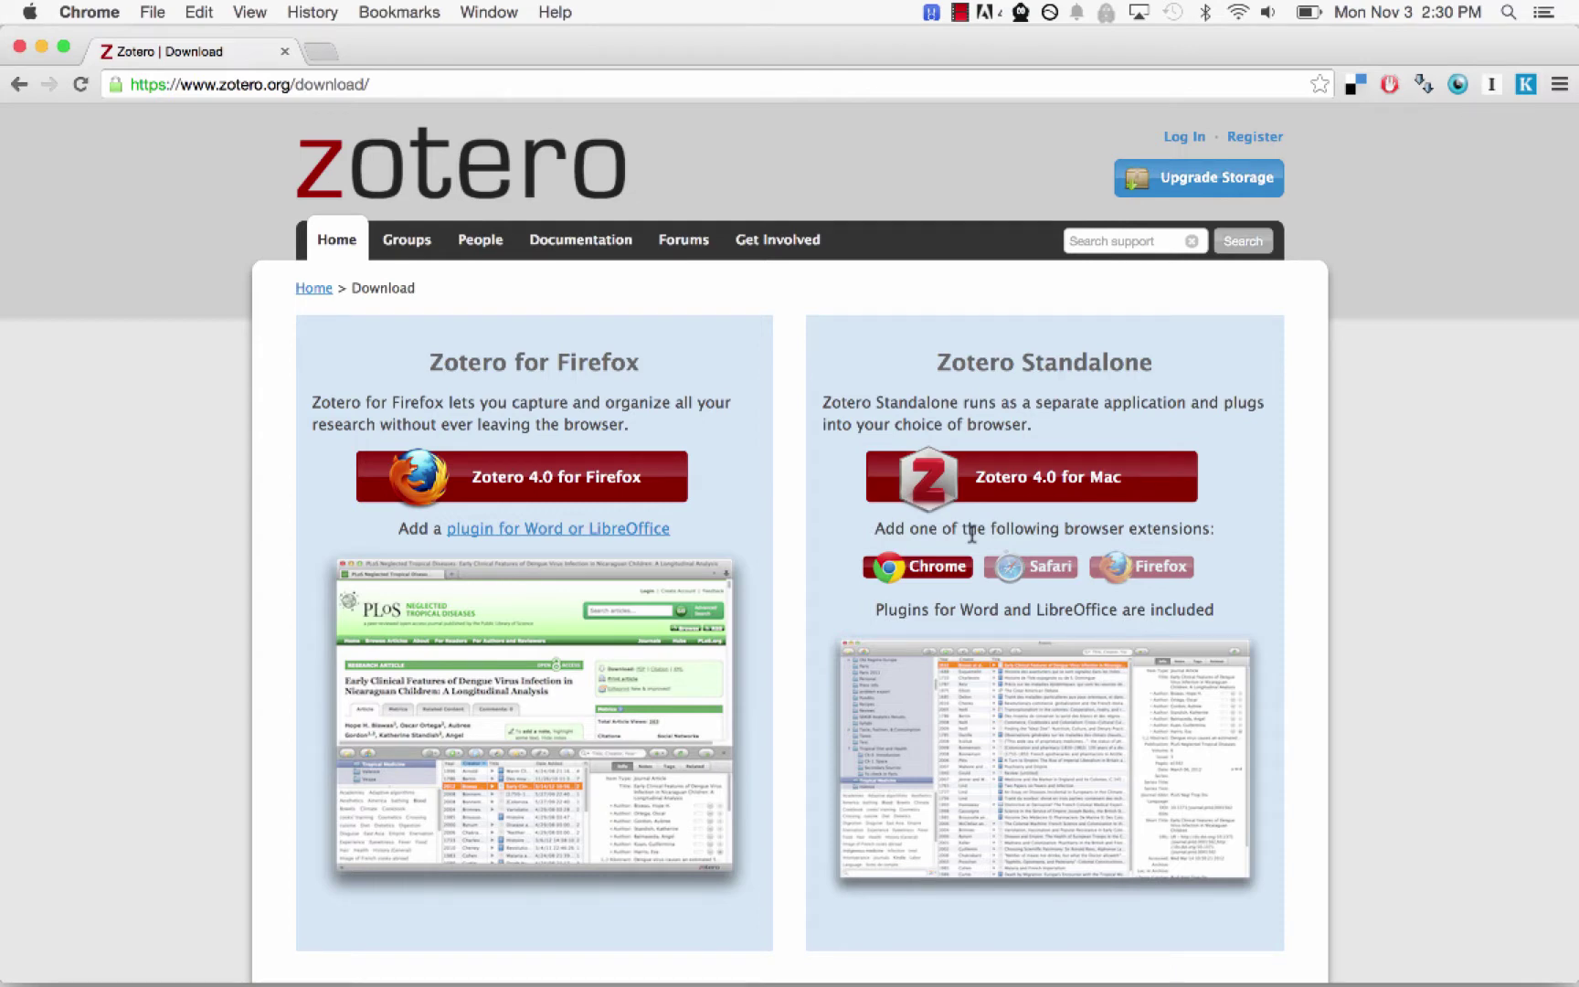
pyautogui.moveTo(694, 974)
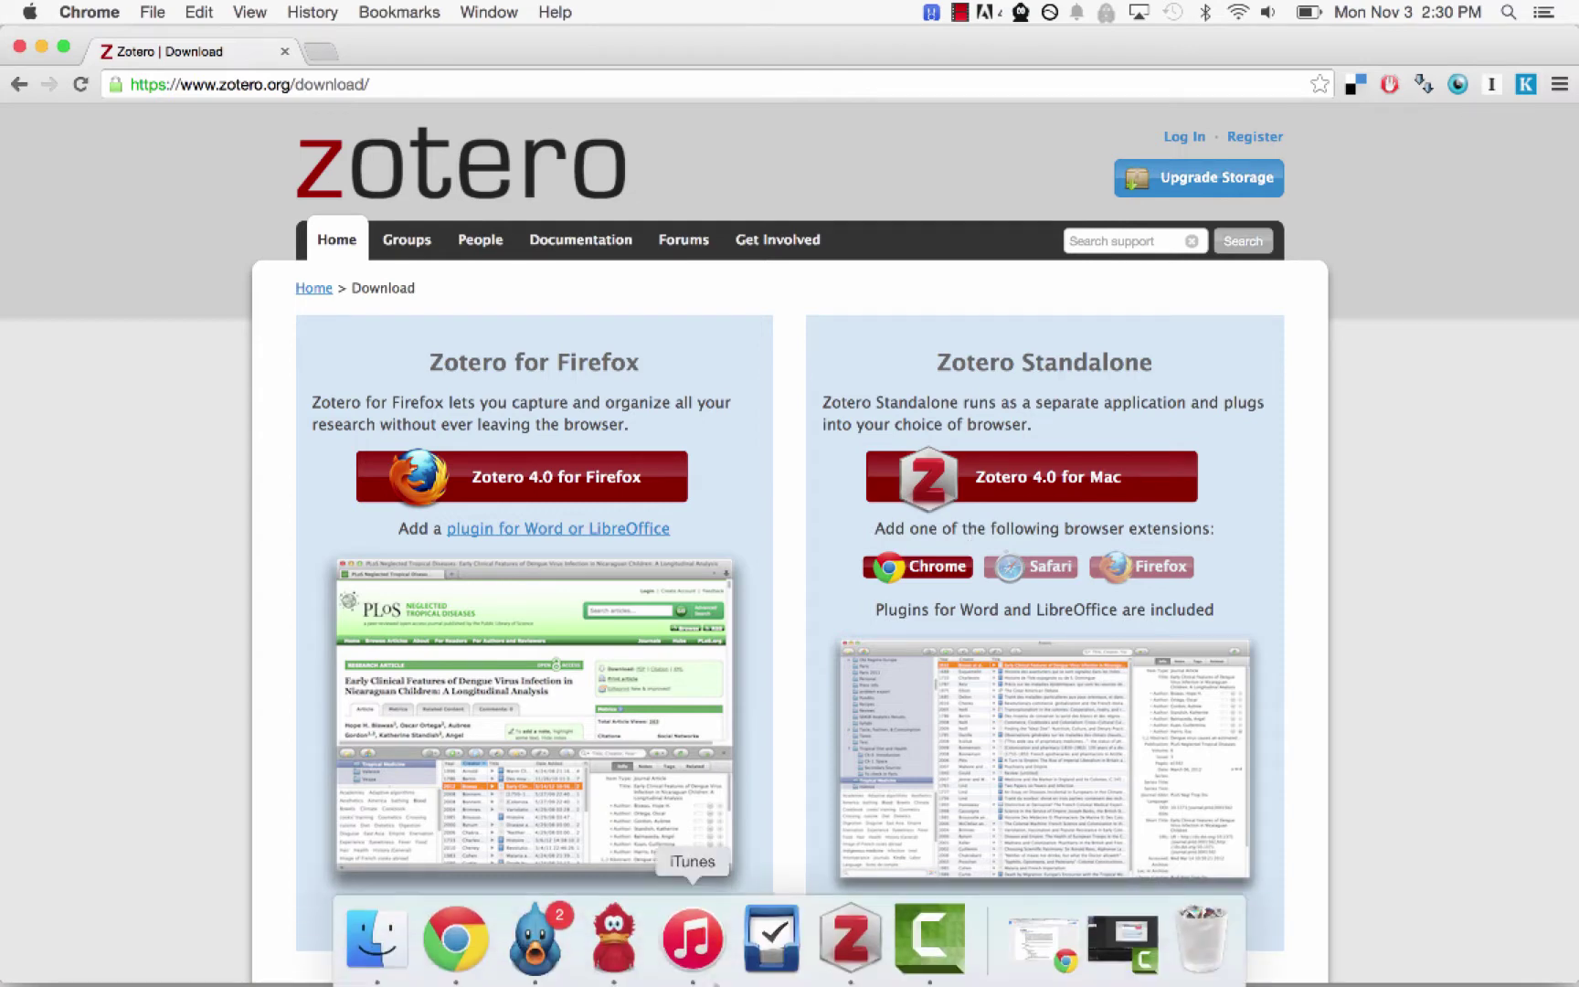
pyautogui.click(843, 976)
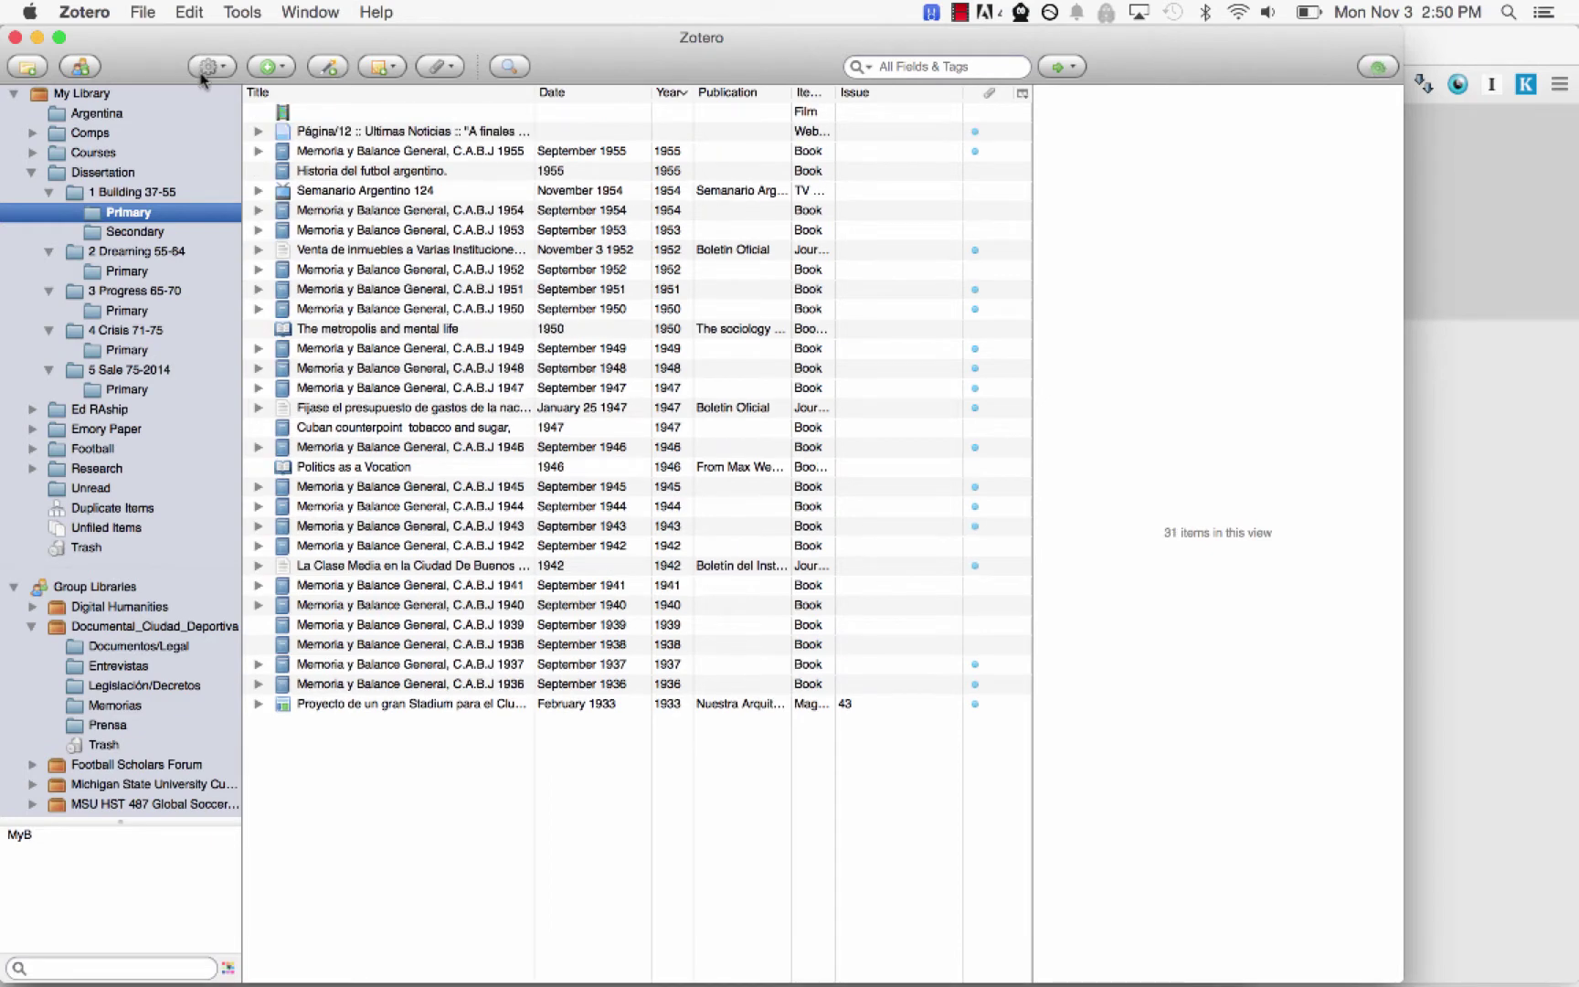
pyautogui.click(206, 72)
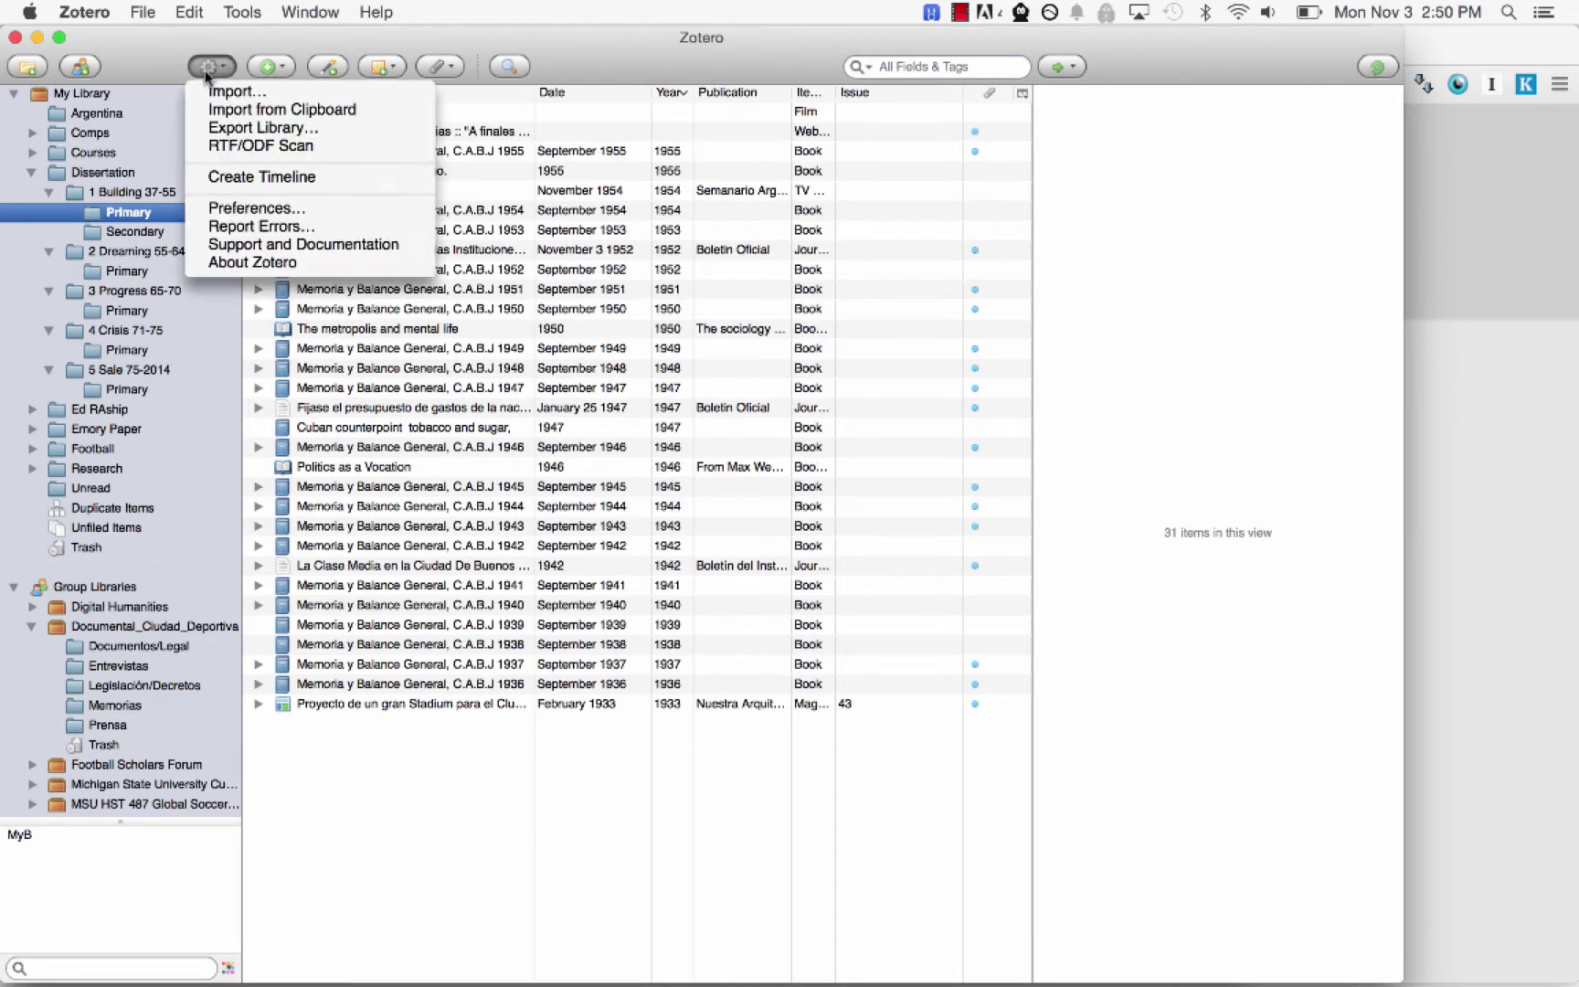
pyautogui.click(239, 208)
pyautogui.click(100, 97)
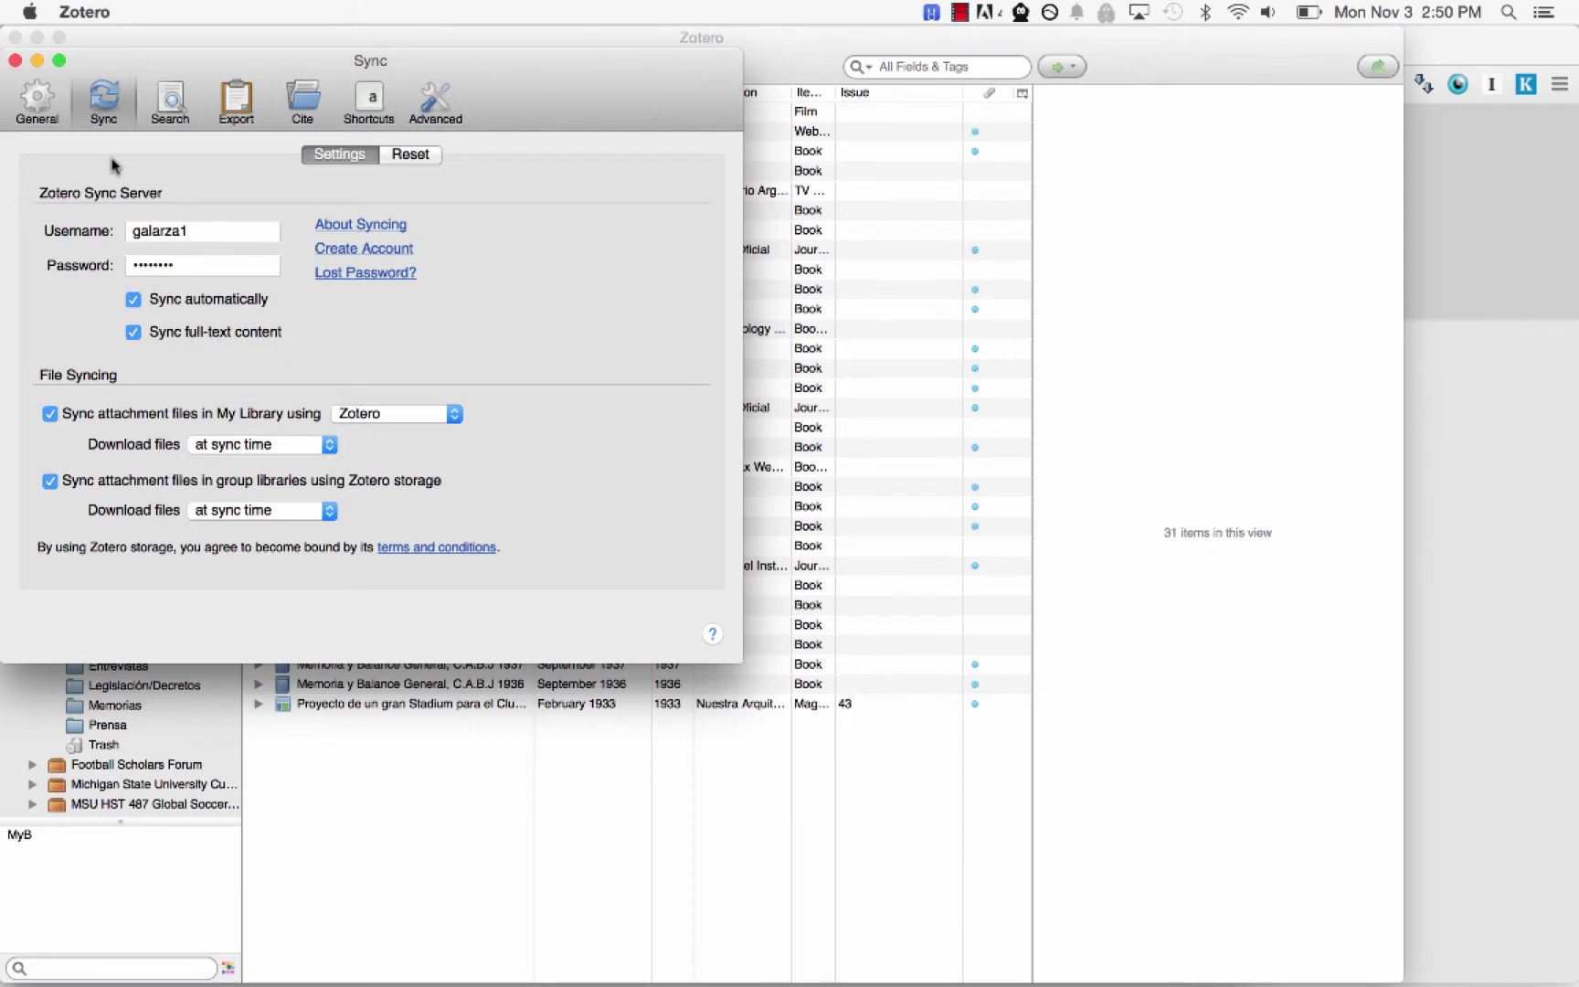
pyautogui.click(46, 116)
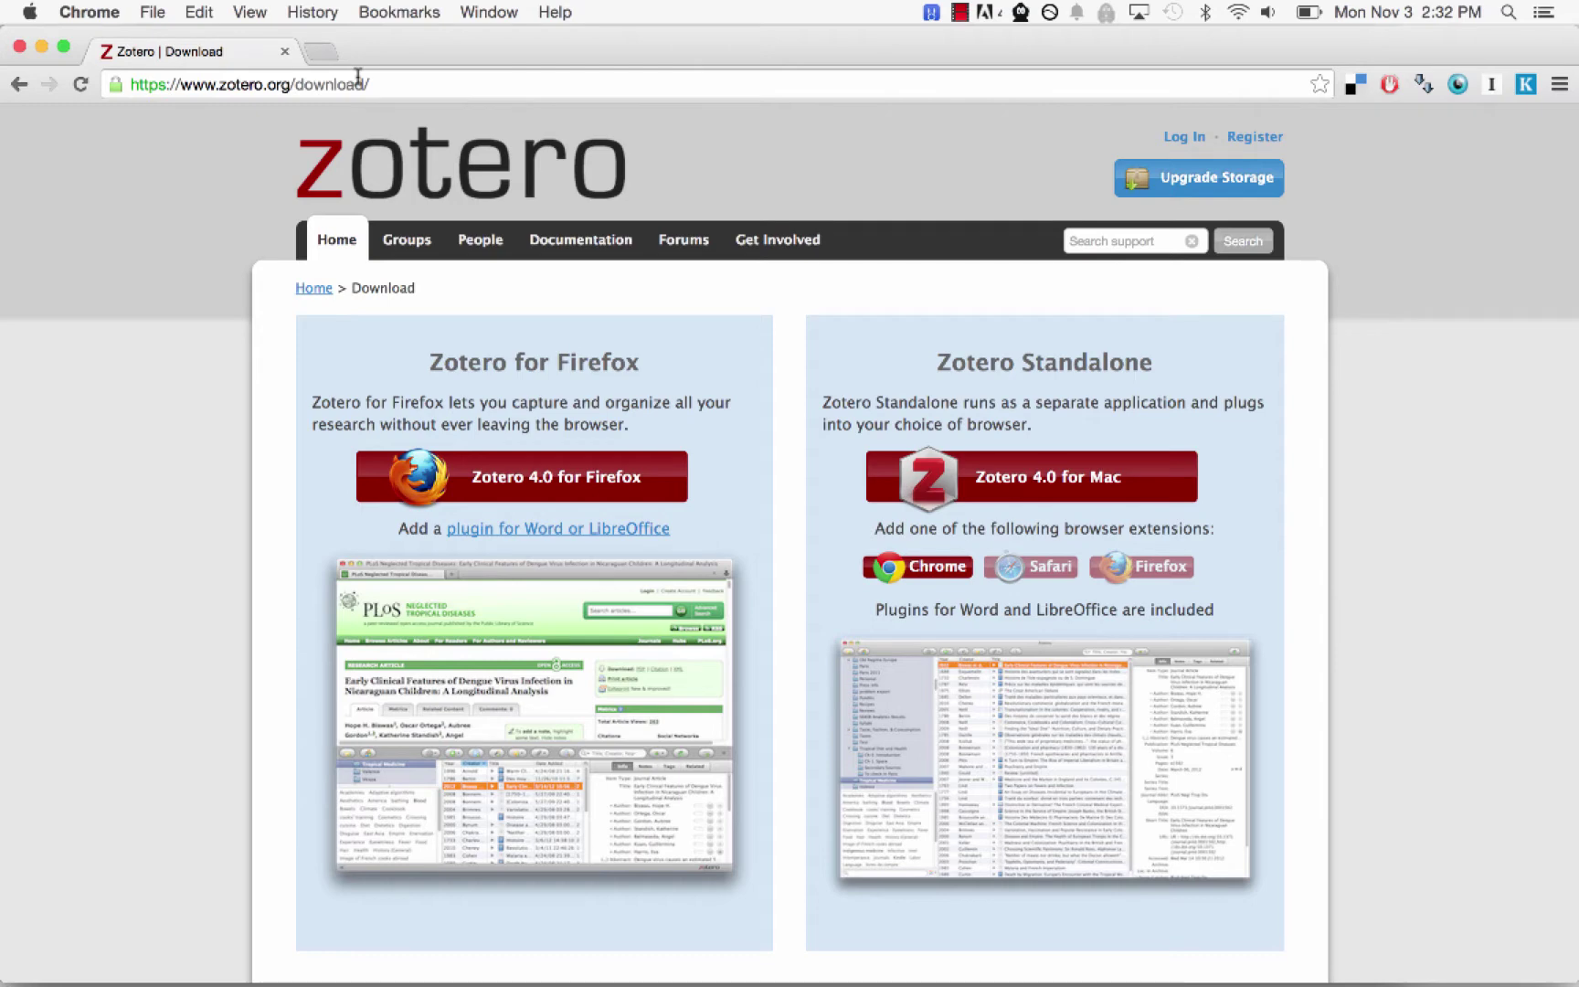
# Step: Go to WorldCat and search for the author 'sugrue'
pyautogui.click(358, 79)
pyautogui.write('worldcat.org')
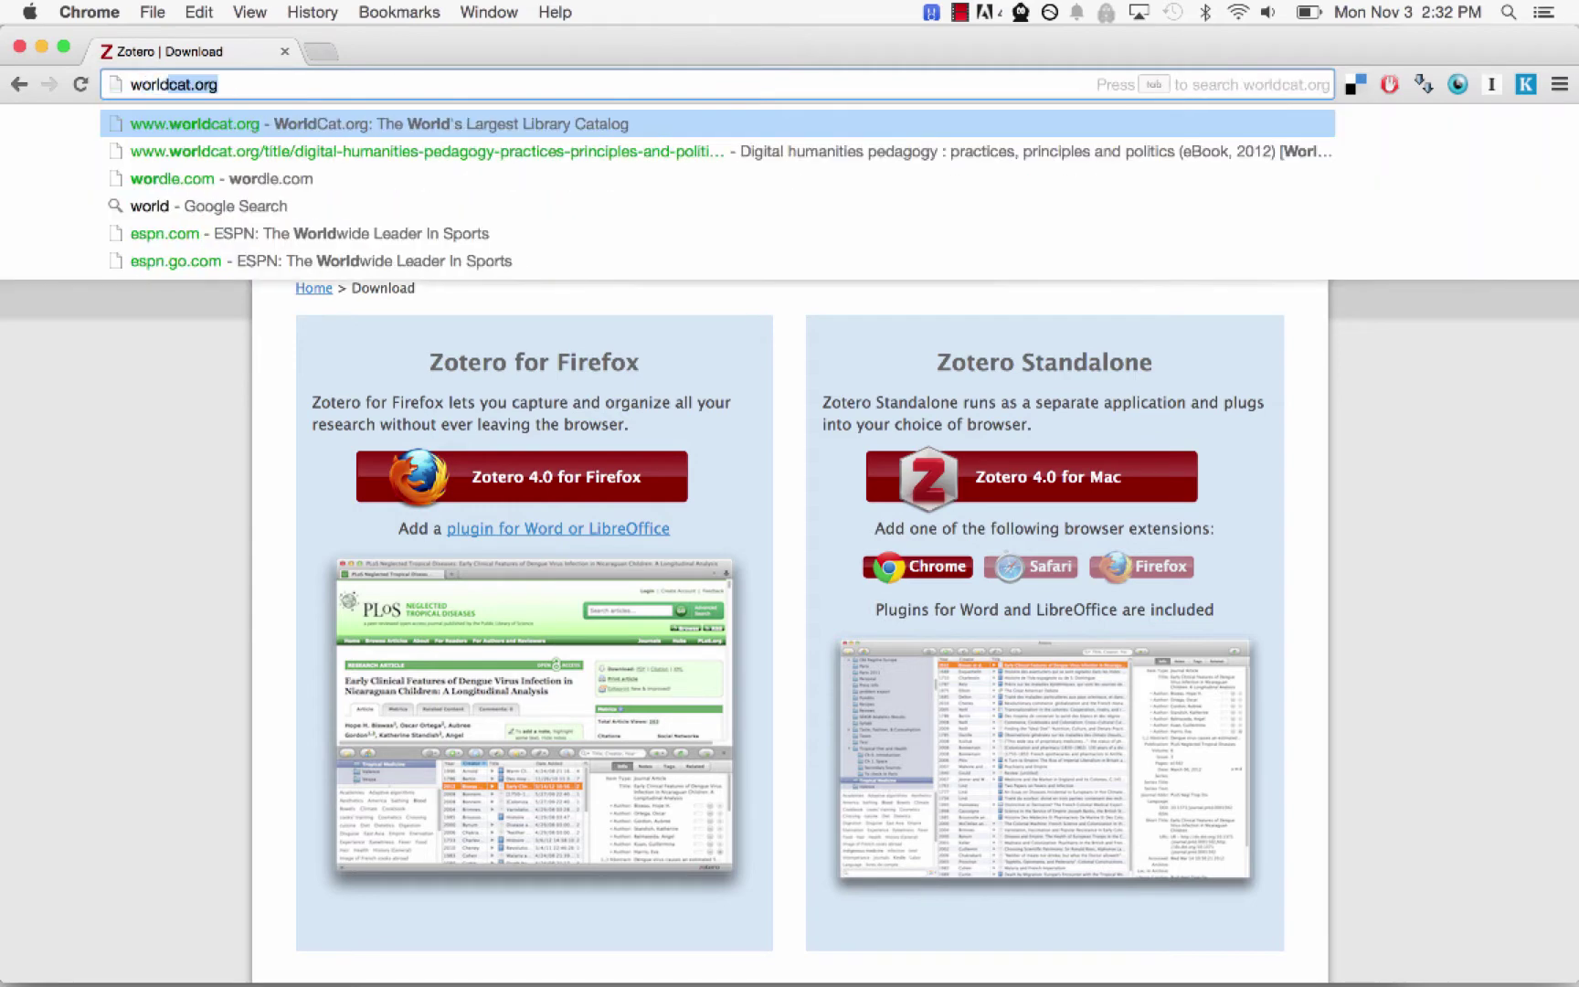
pyautogui.press('Return')
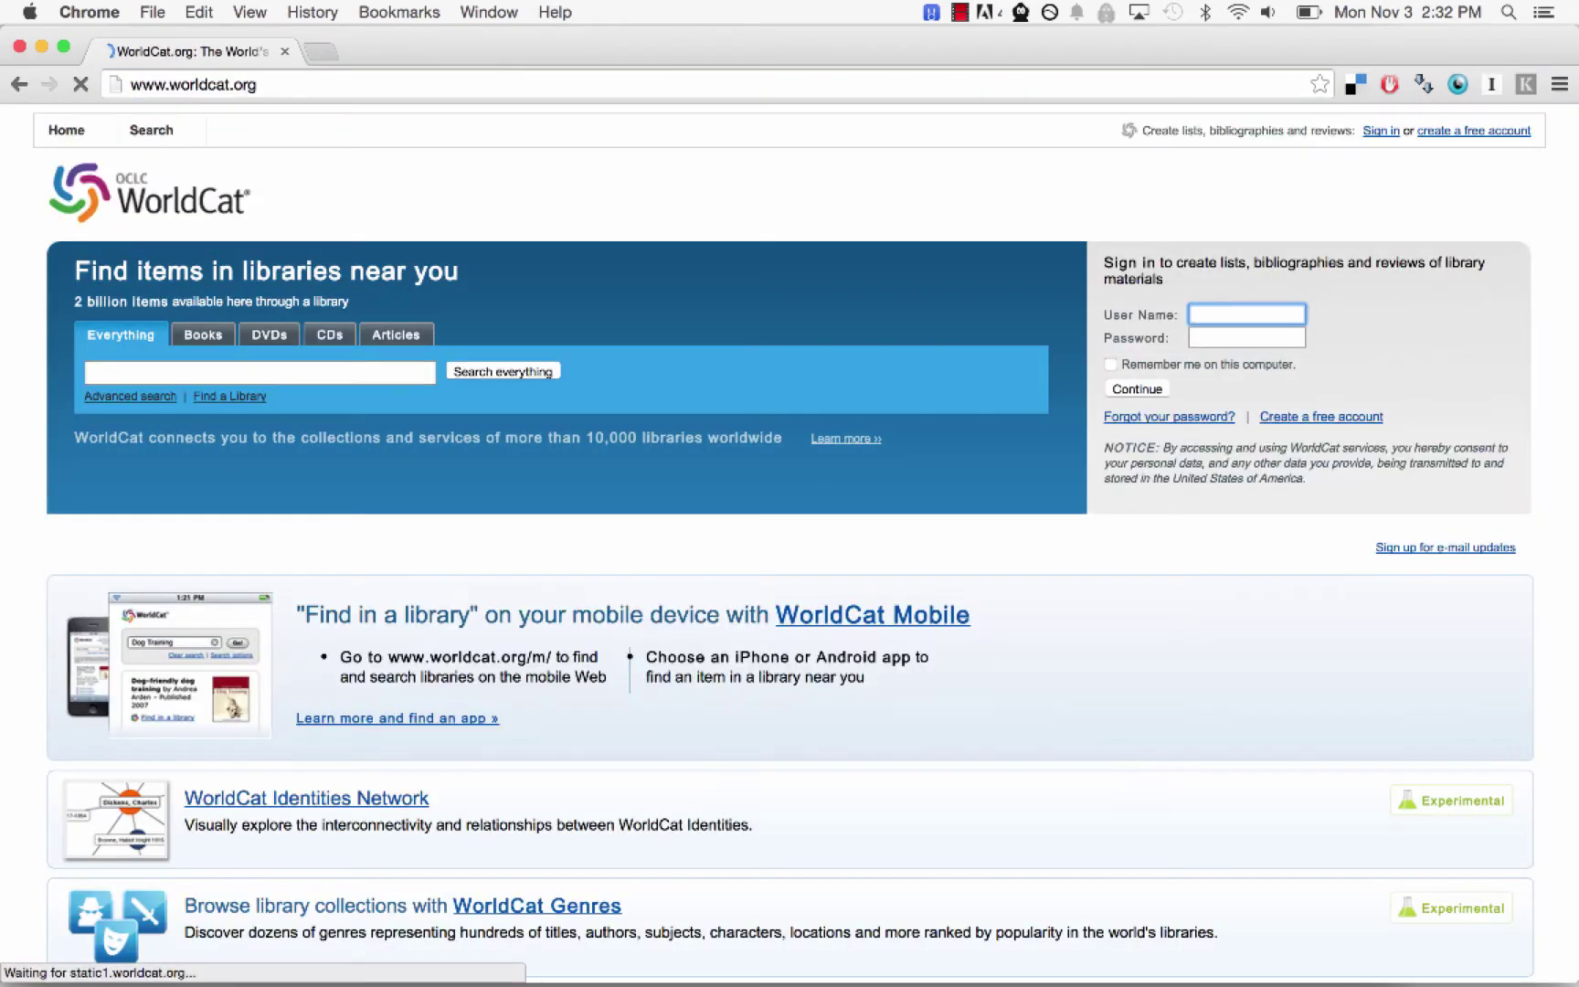
pyautogui.click(183, 372)
pyautogui.write('sugrue')
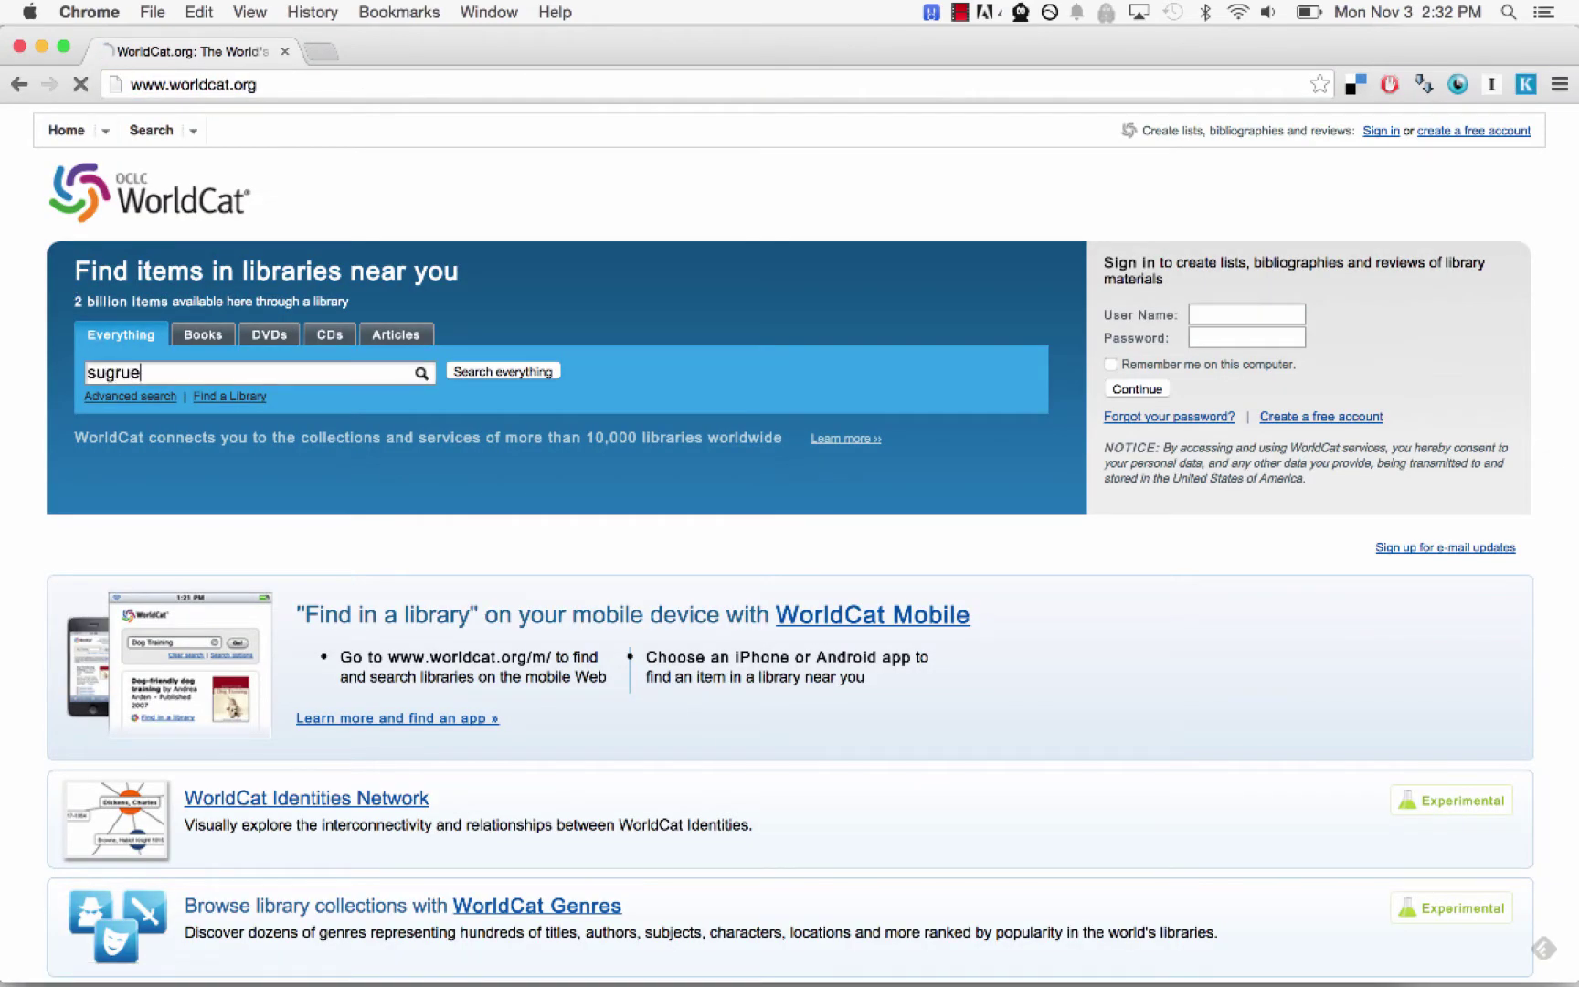
pyautogui.press('Return')
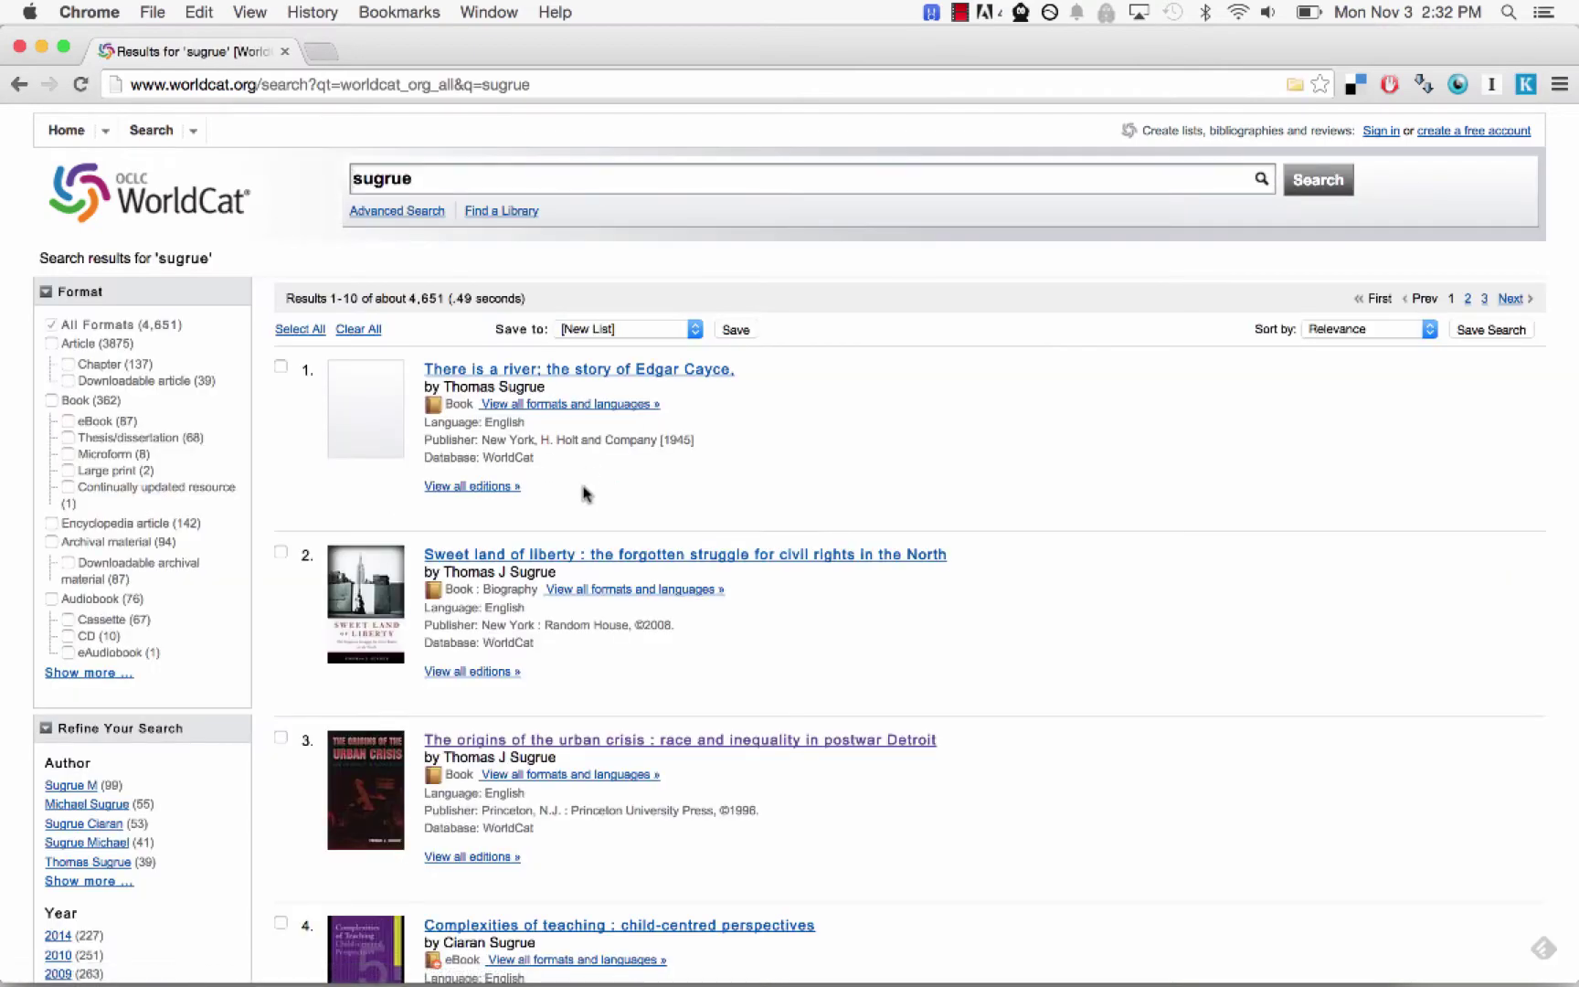
# Step: Save the book 'The origins of the urban crisis' to the Zotero library
pyautogui.click(576, 741)
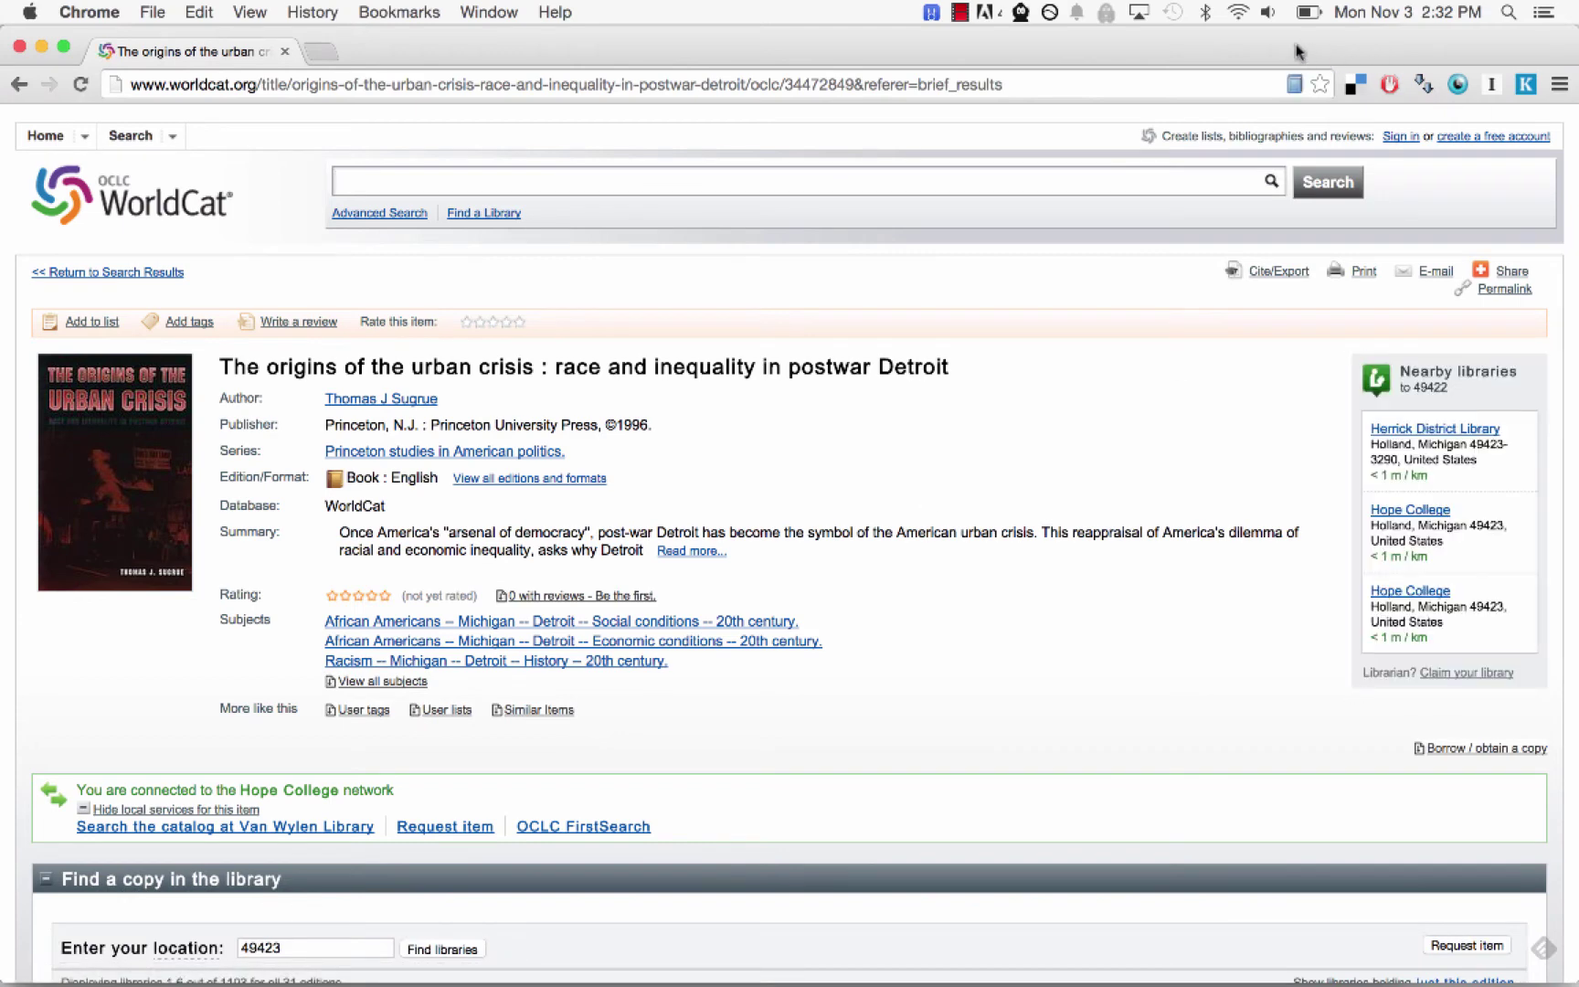
pyautogui.click(1273, 82)
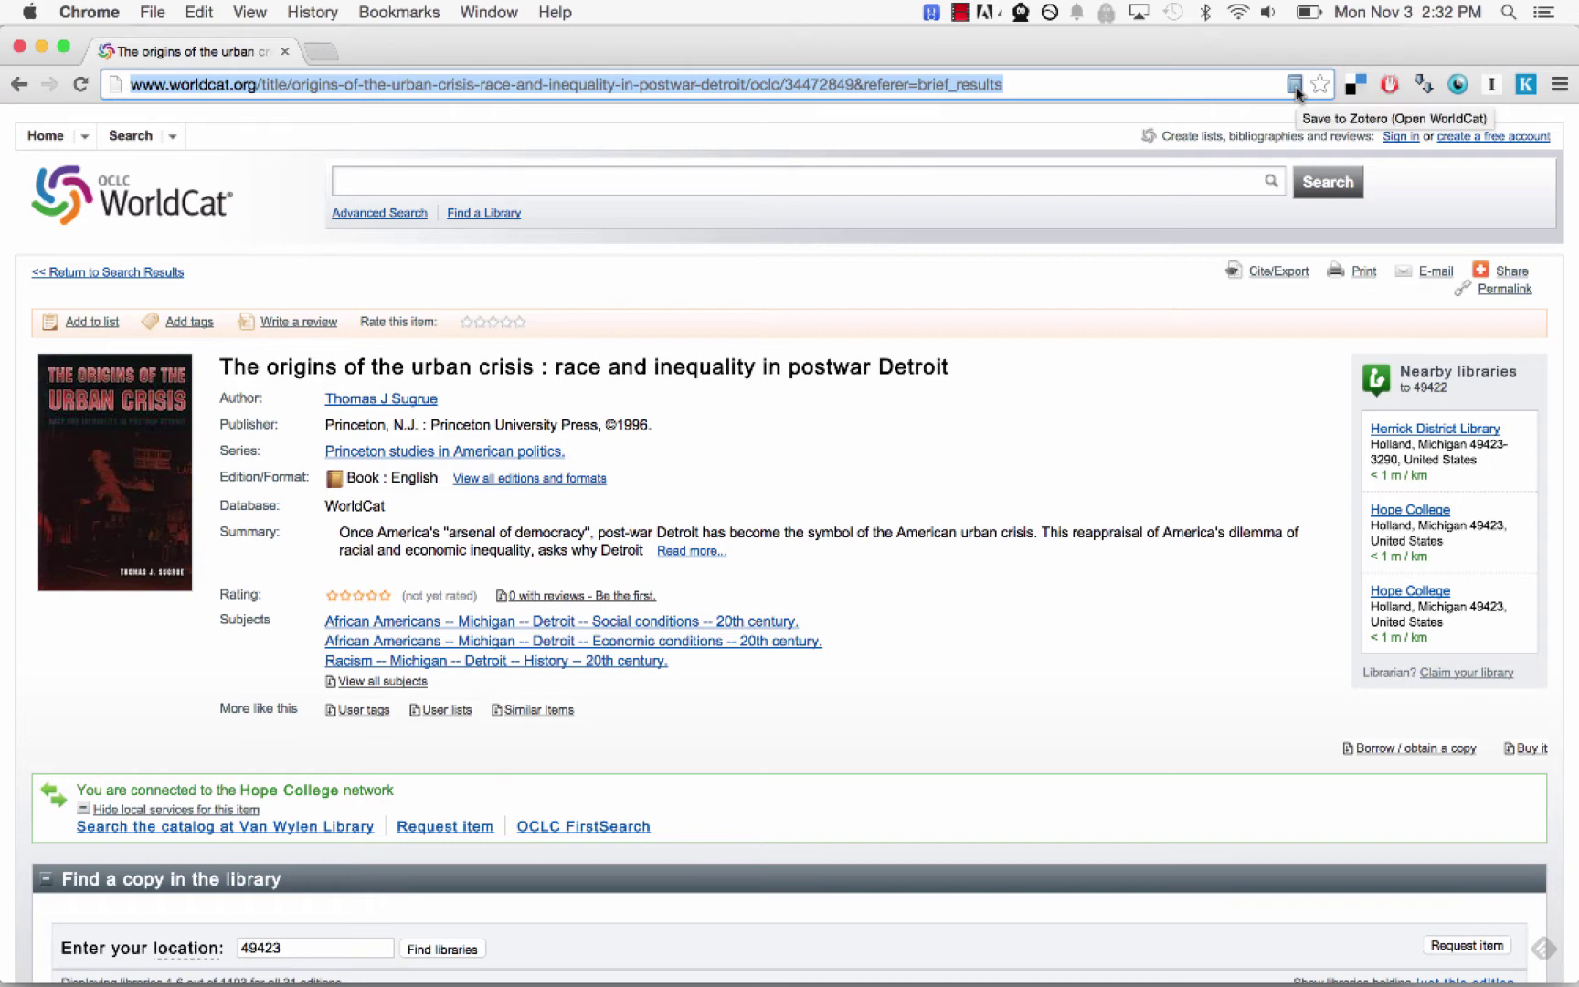
pyautogui.click(1295, 87)
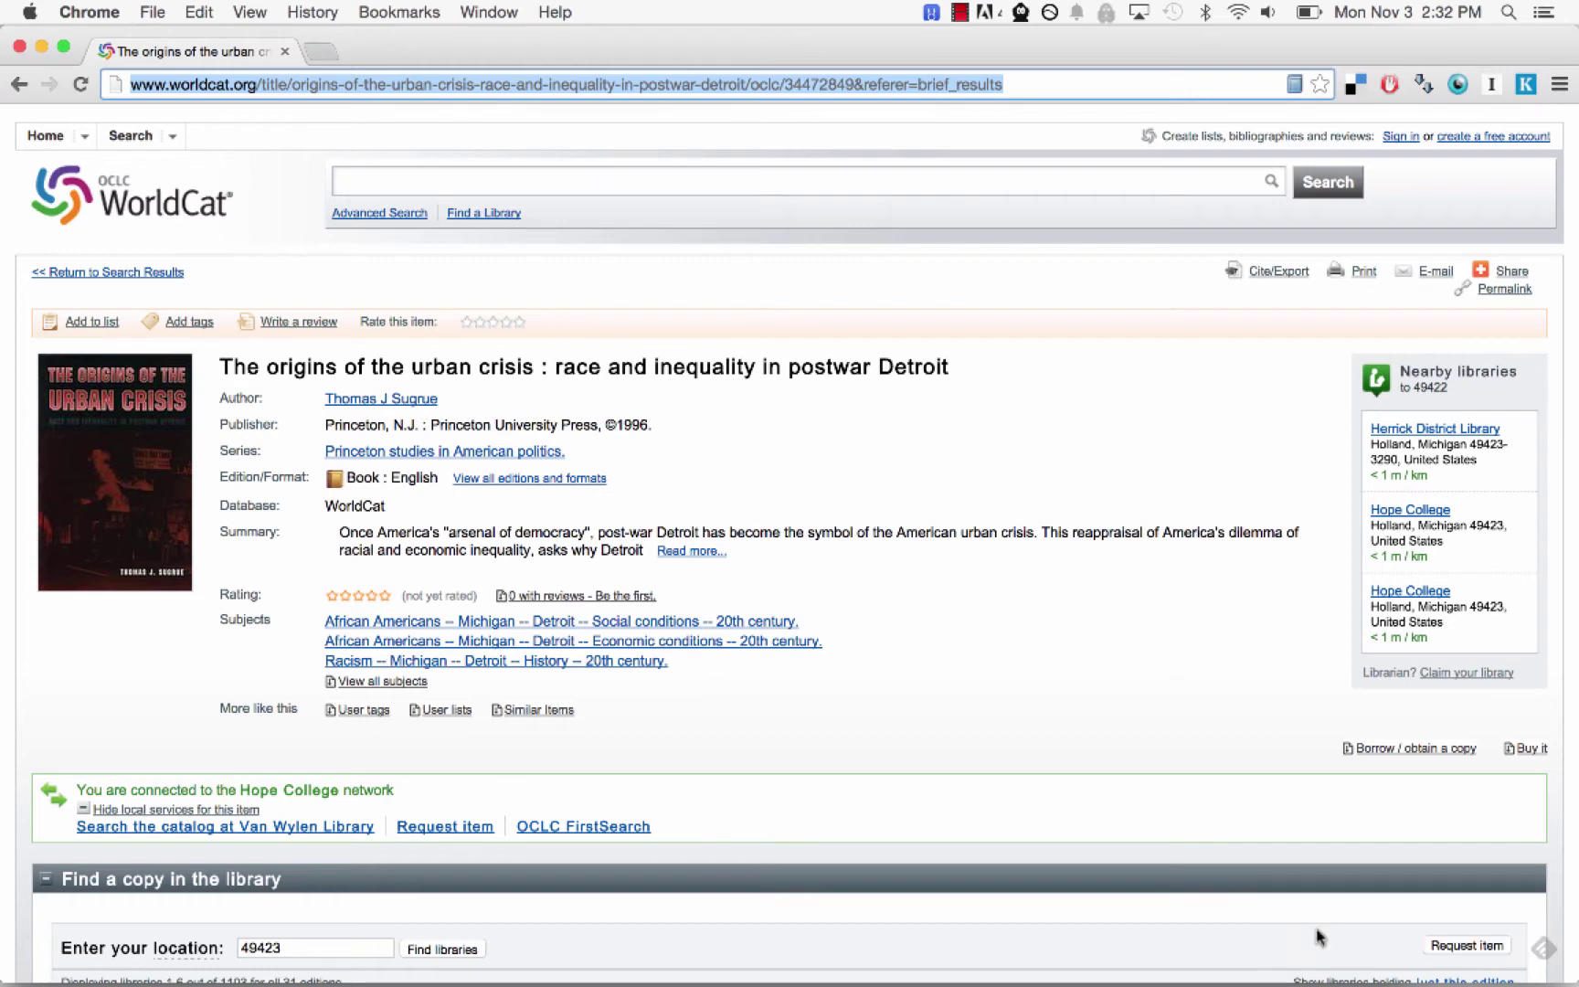
pyautogui.press('super+Tab')
pyautogui.press('super+Tab')
pyautogui.press('super+Tab')
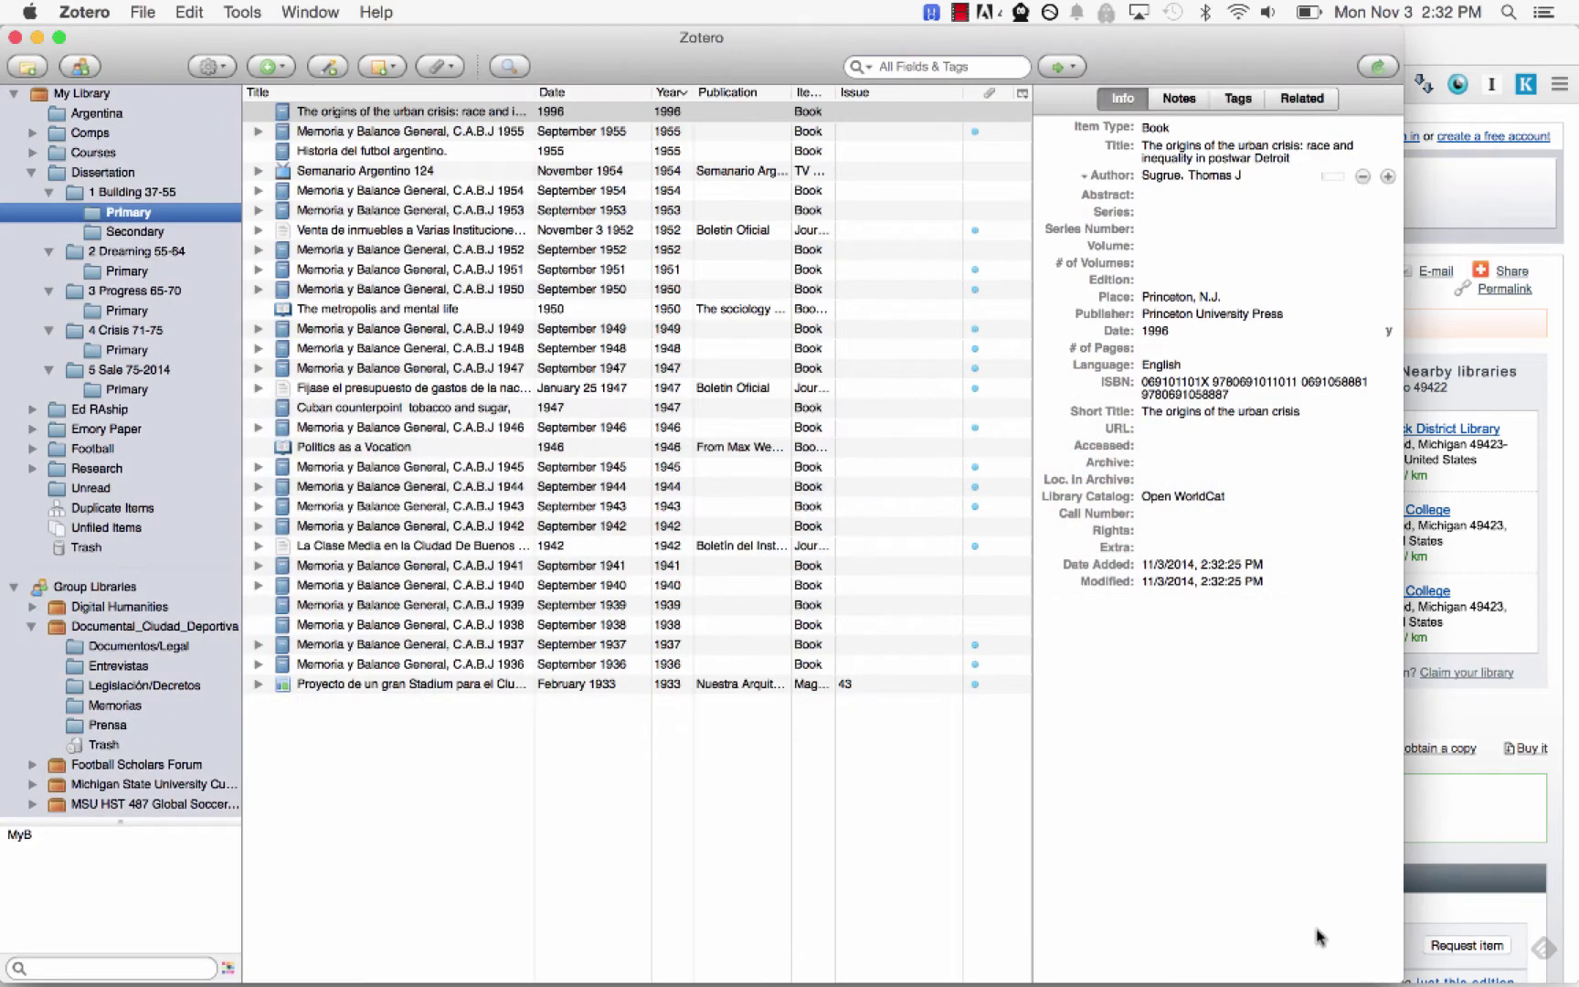
# Step: Review the saved Sugrue book's details in Zotero, then return to the browser
pyautogui.click(501, 111)
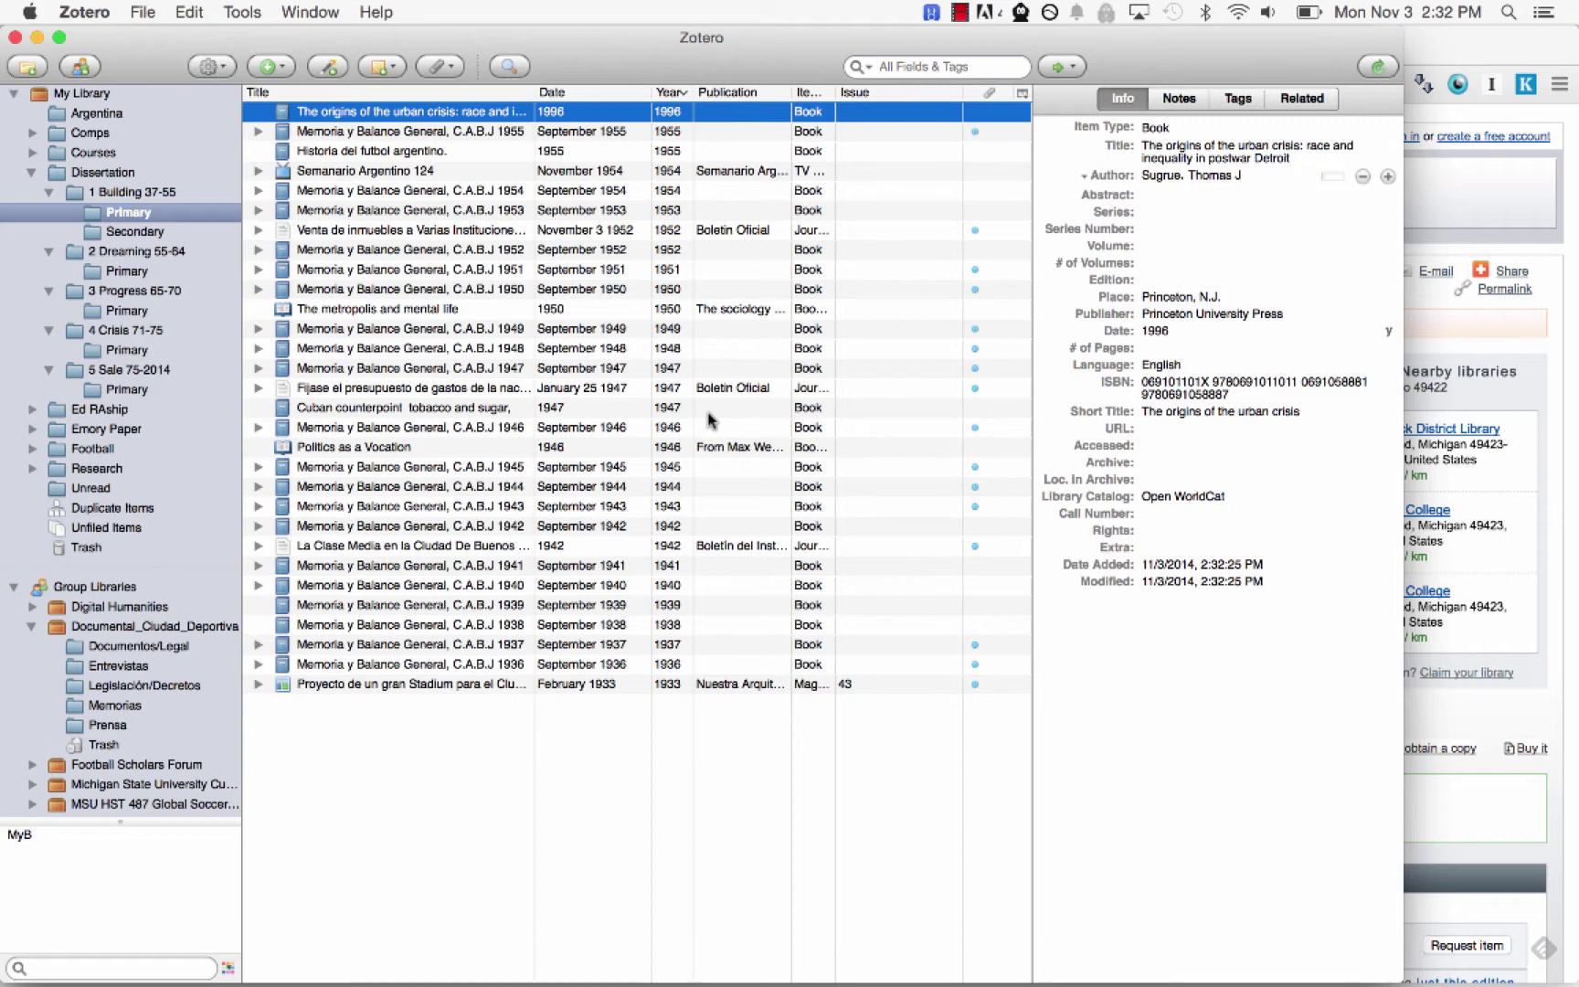
pyautogui.press('super+Tab')
pyautogui.press('super+Tab')
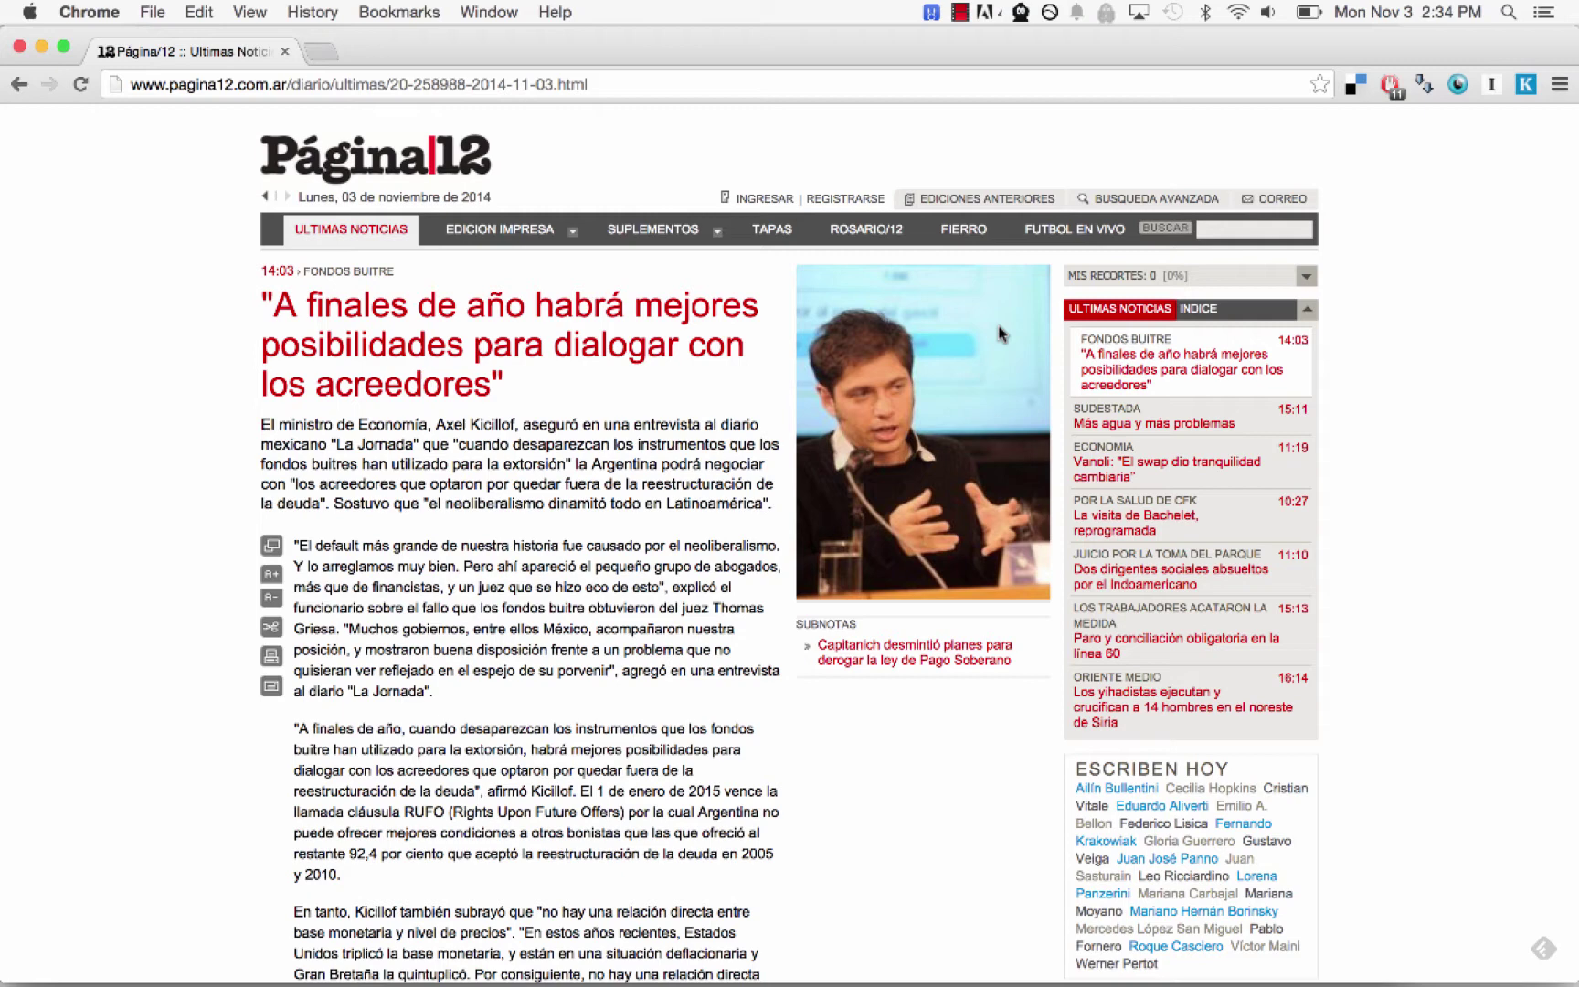
# Step: Save the Página/12 Kicillof article to Zotero as a snapshot
pyautogui.rightClick(202, 389)
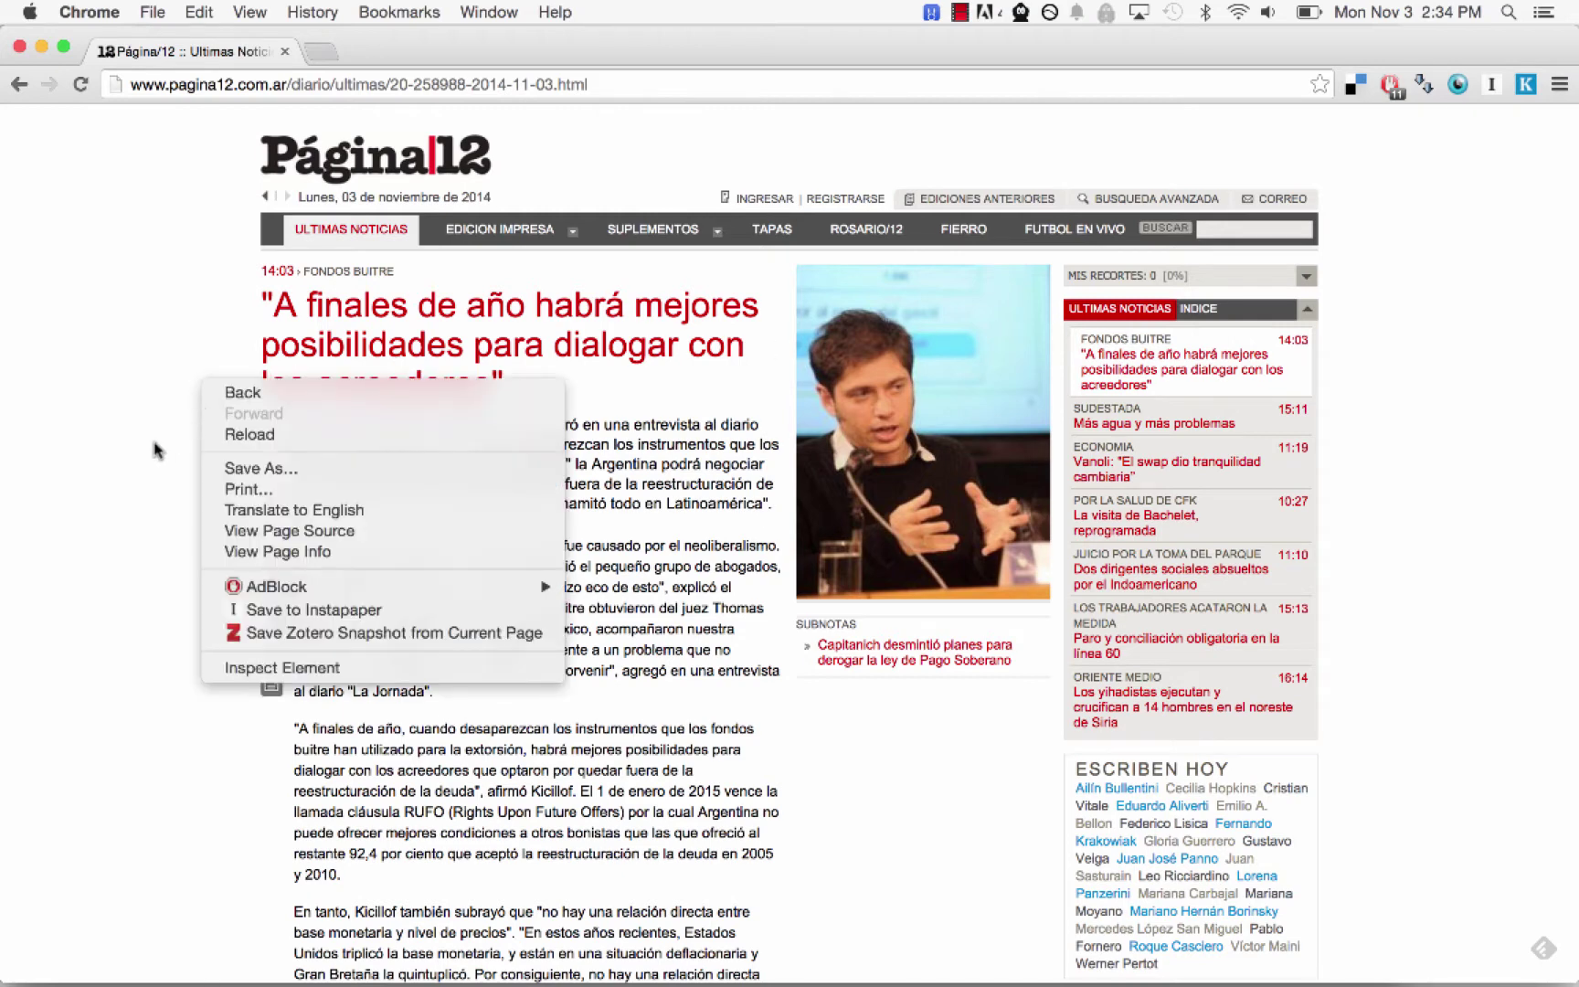
pyautogui.click(274, 631)
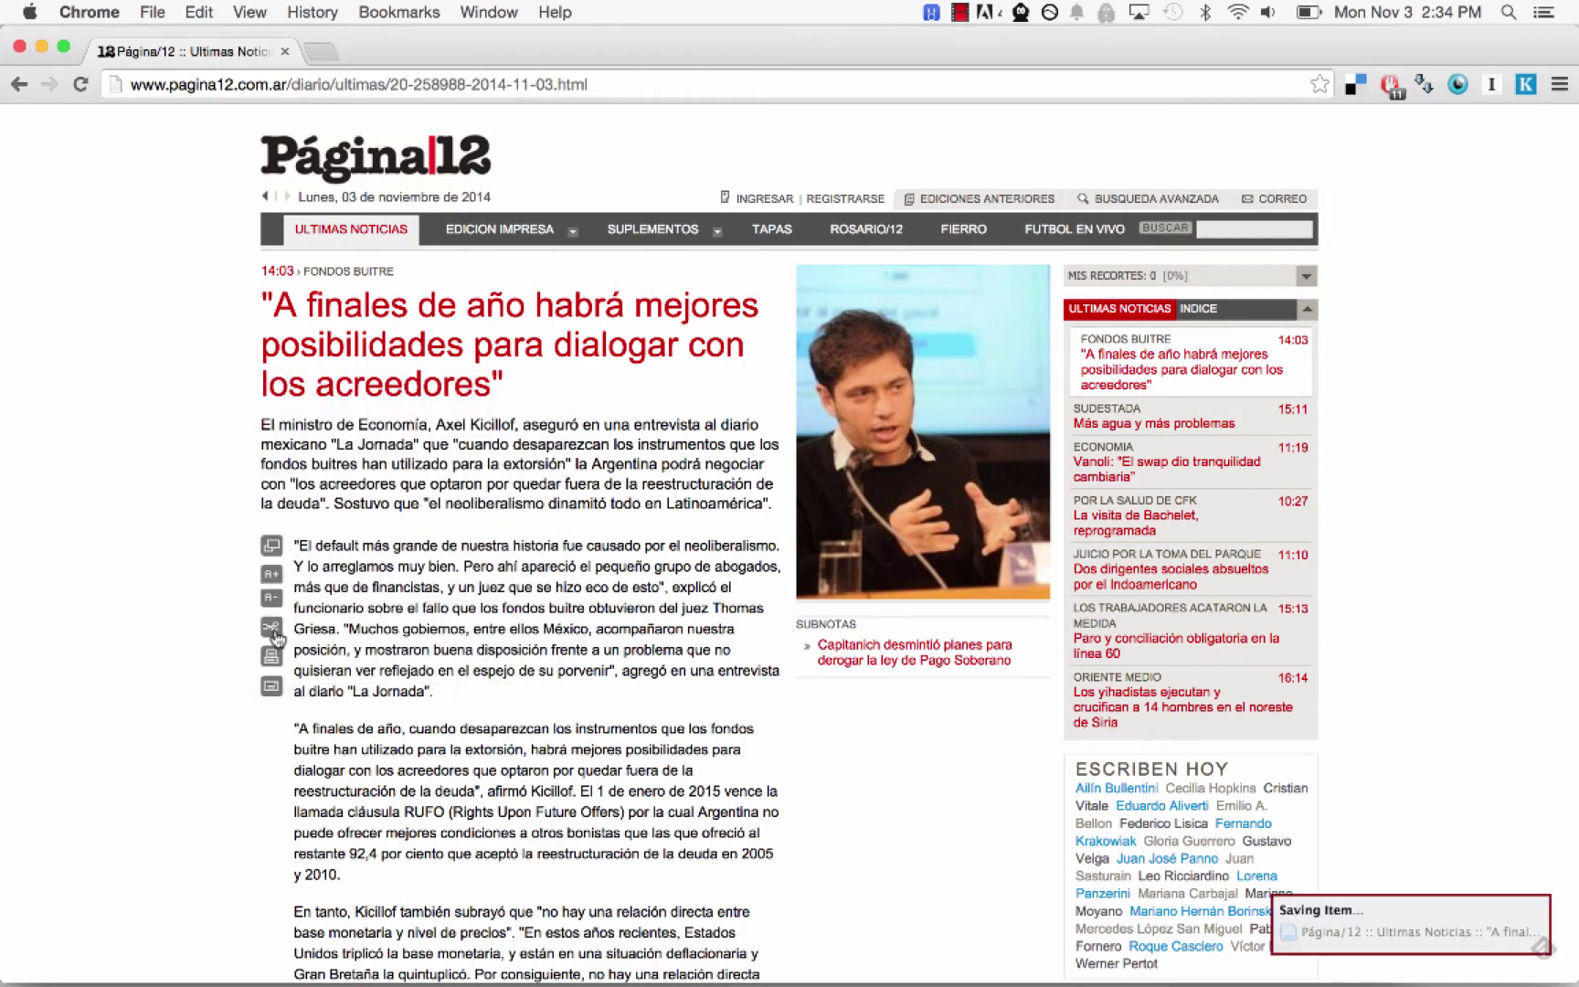
pyautogui.press('super+Tab')
pyautogui.press('super+Tab')
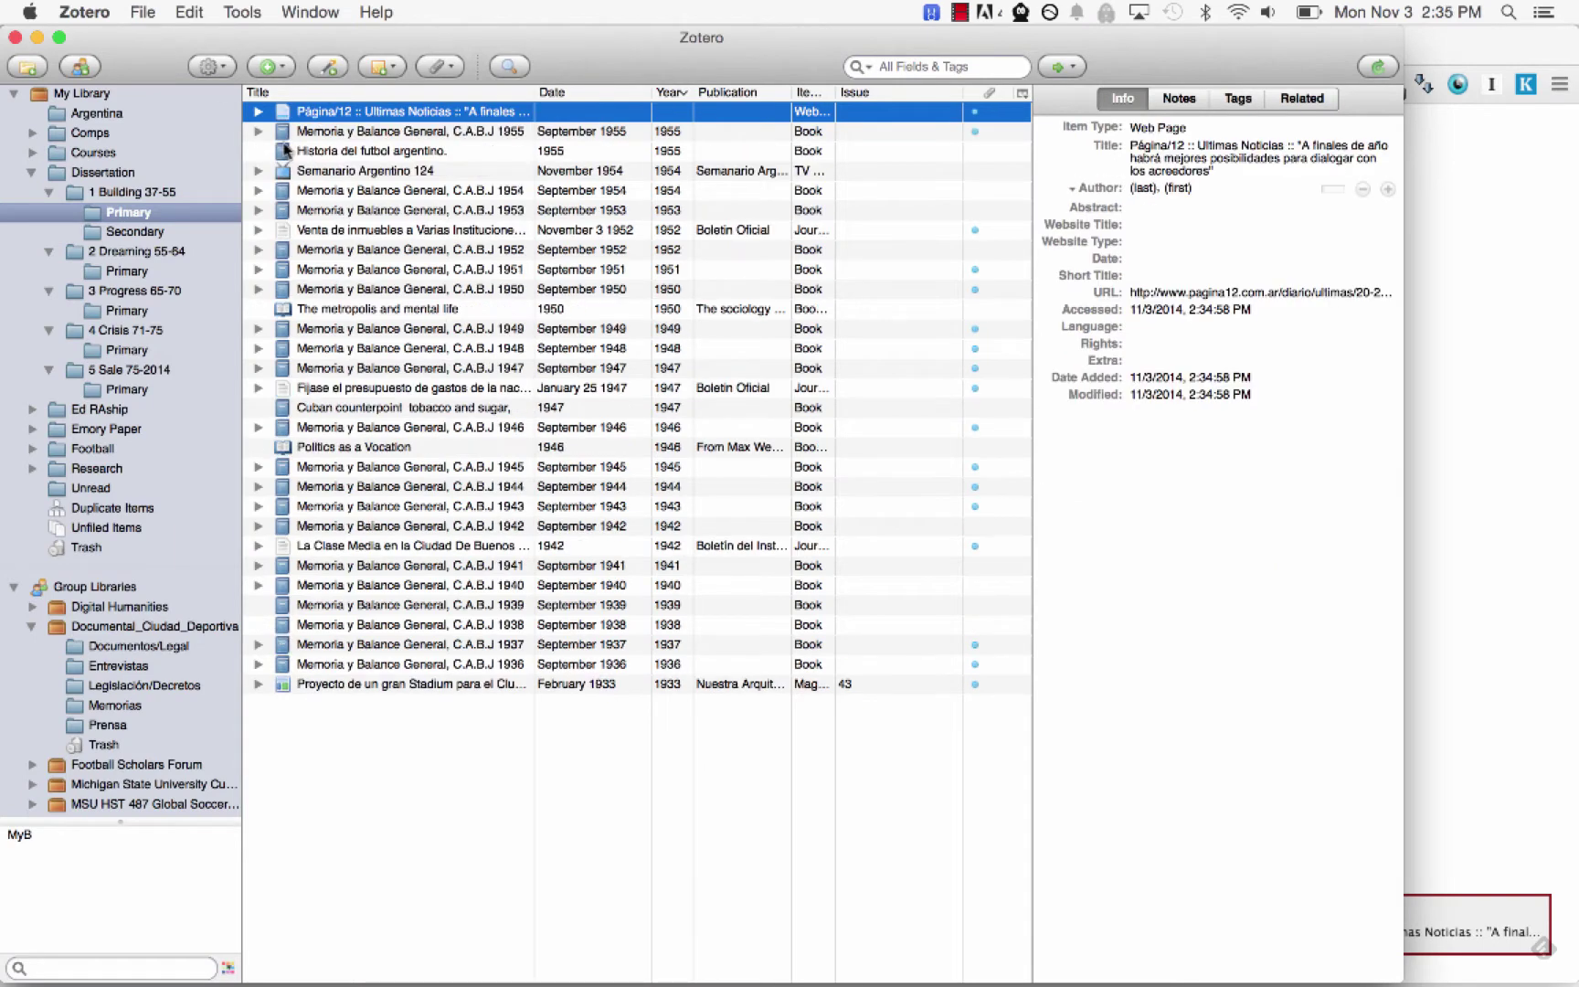
# Step: Inspect the article's attached HTML snapshot in the Zotero library
pyautogui.click(257, 112)
pyautogui.click(311, 133)
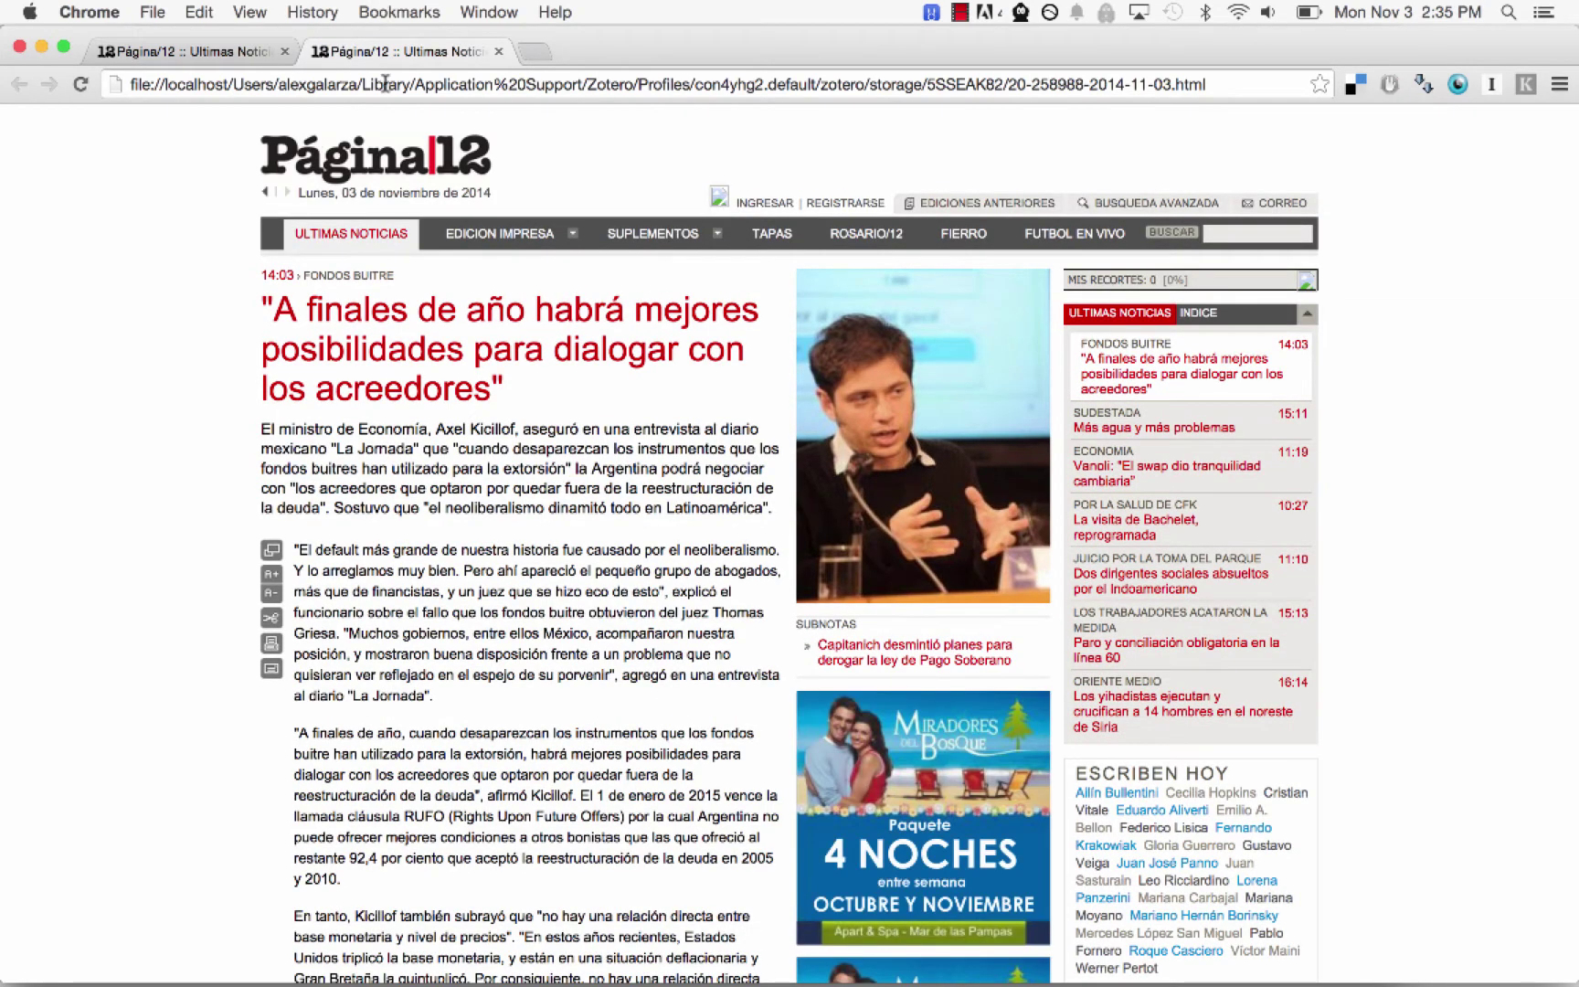
pyautogui.click(386, 87)
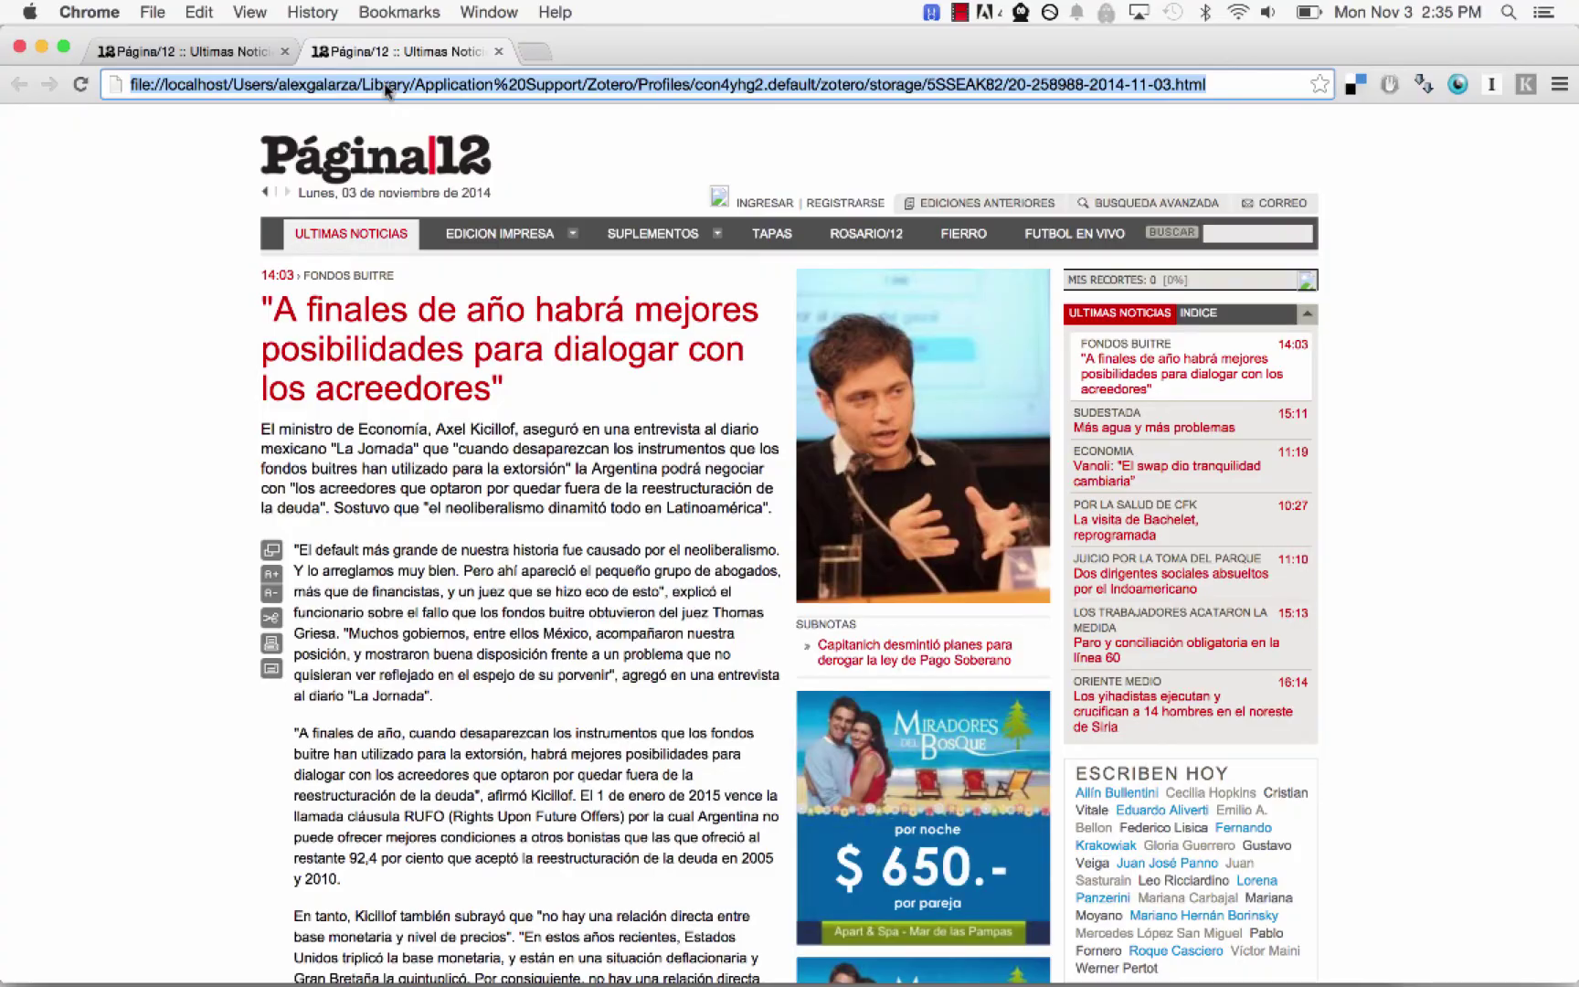
pyautogui.press('super+v')
pyautogui.press('super+Tab')
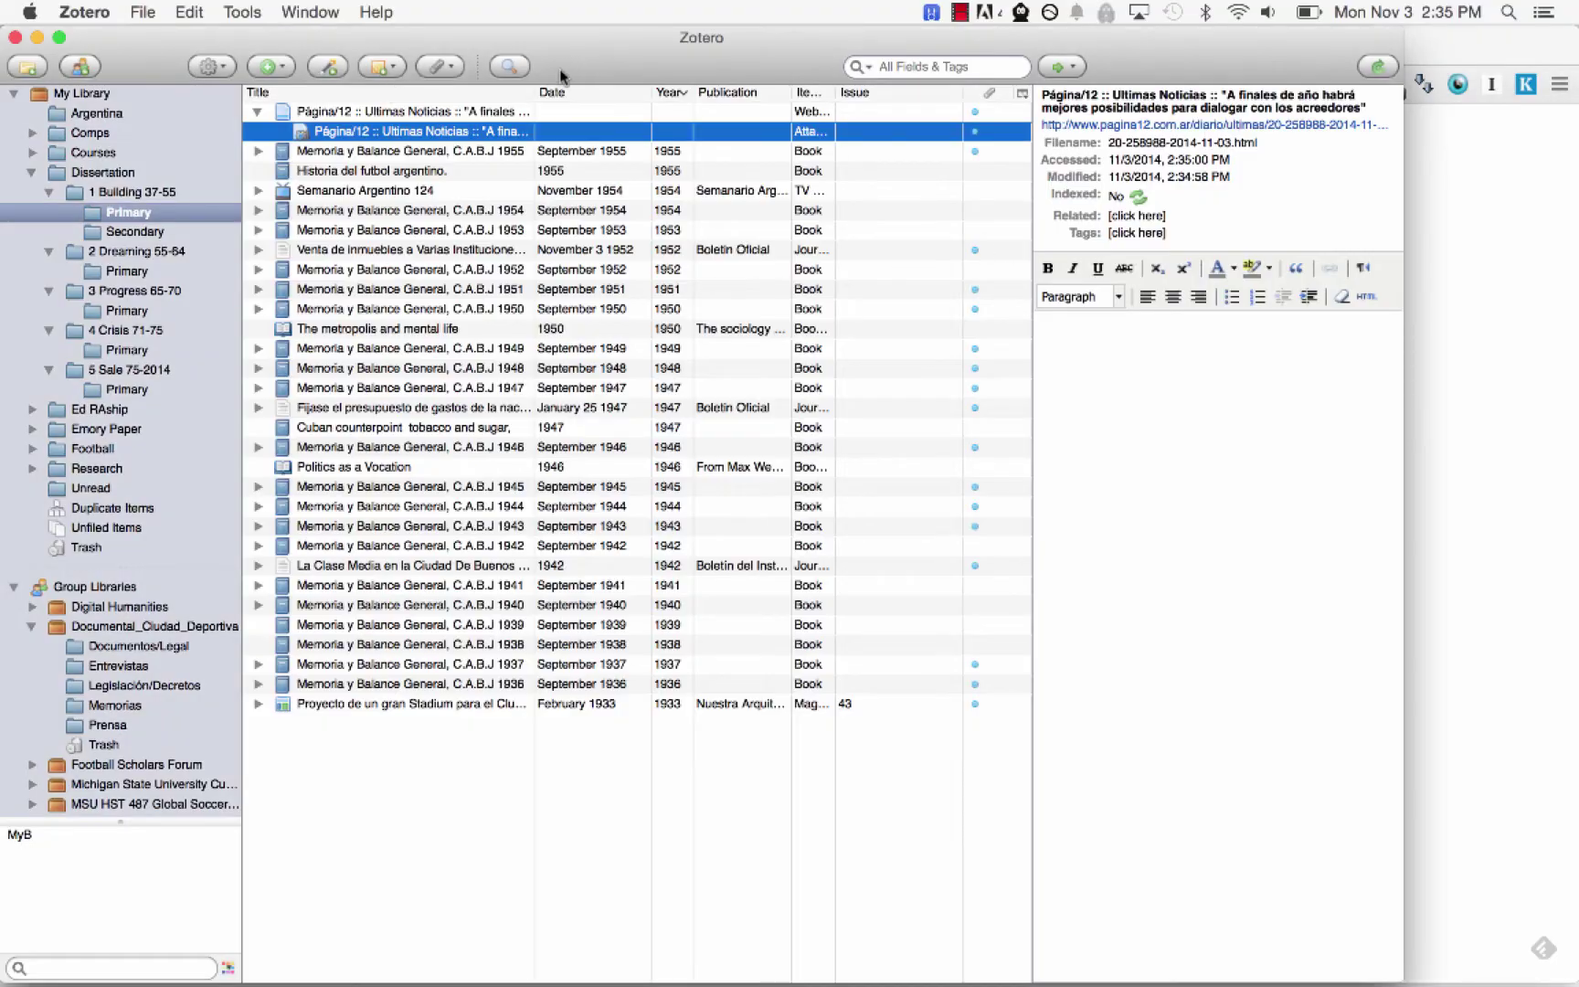
pyautogui.click(512, 112)
pyautogui.click(1144, 188)
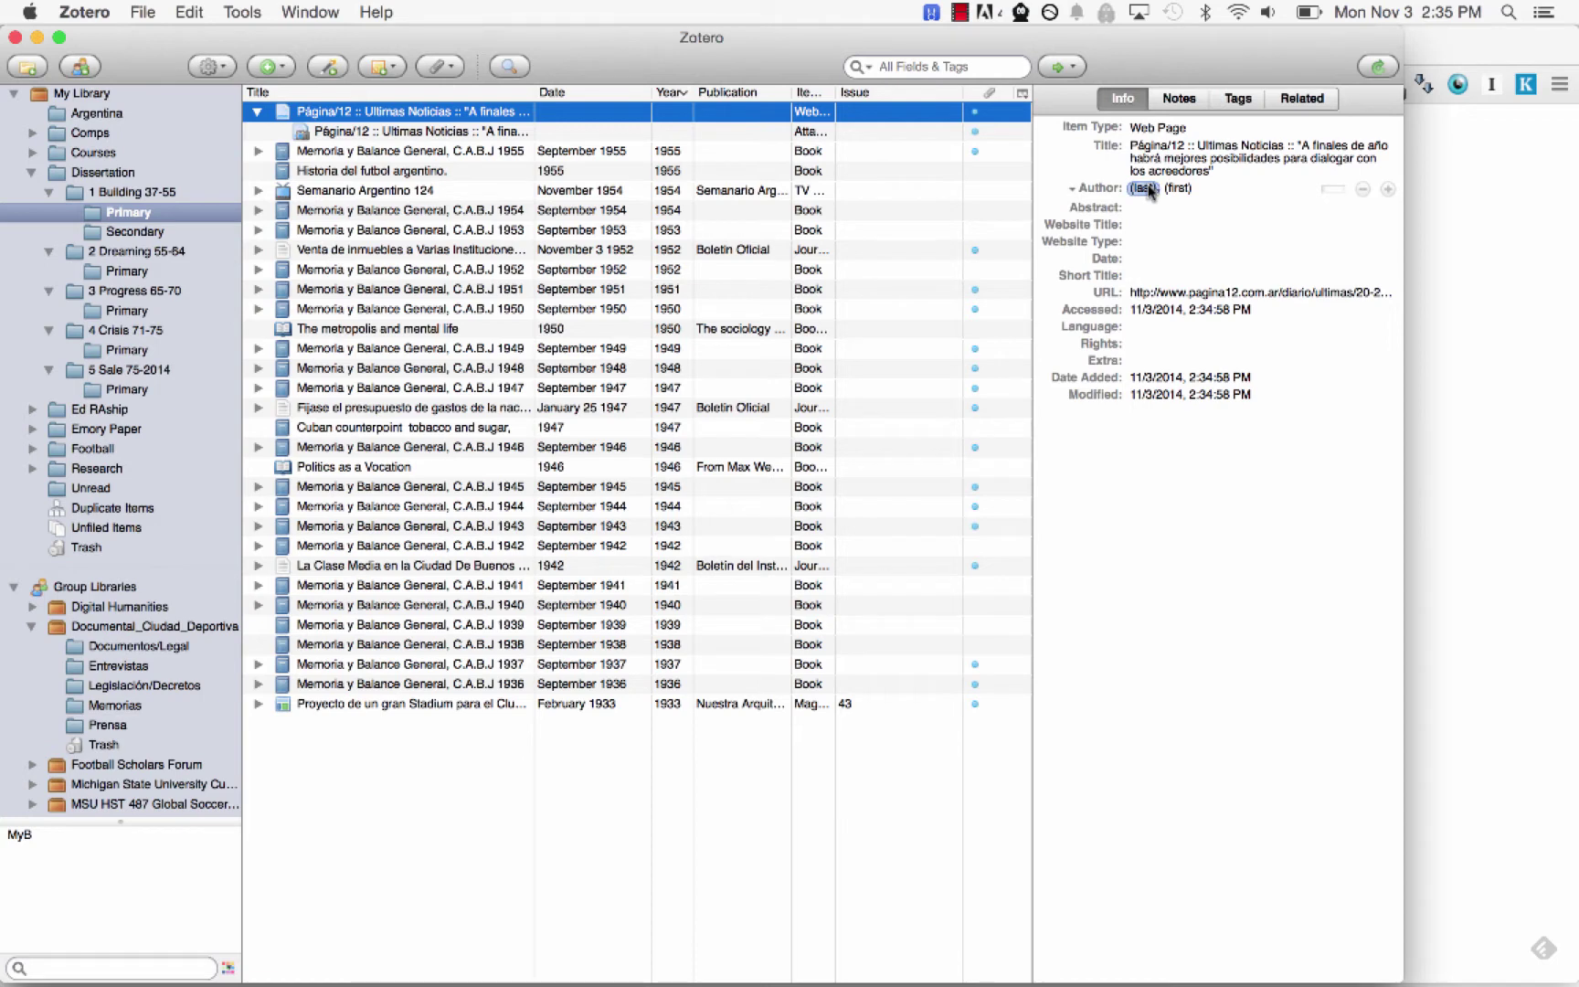
pyautogui.click(1134, 258)
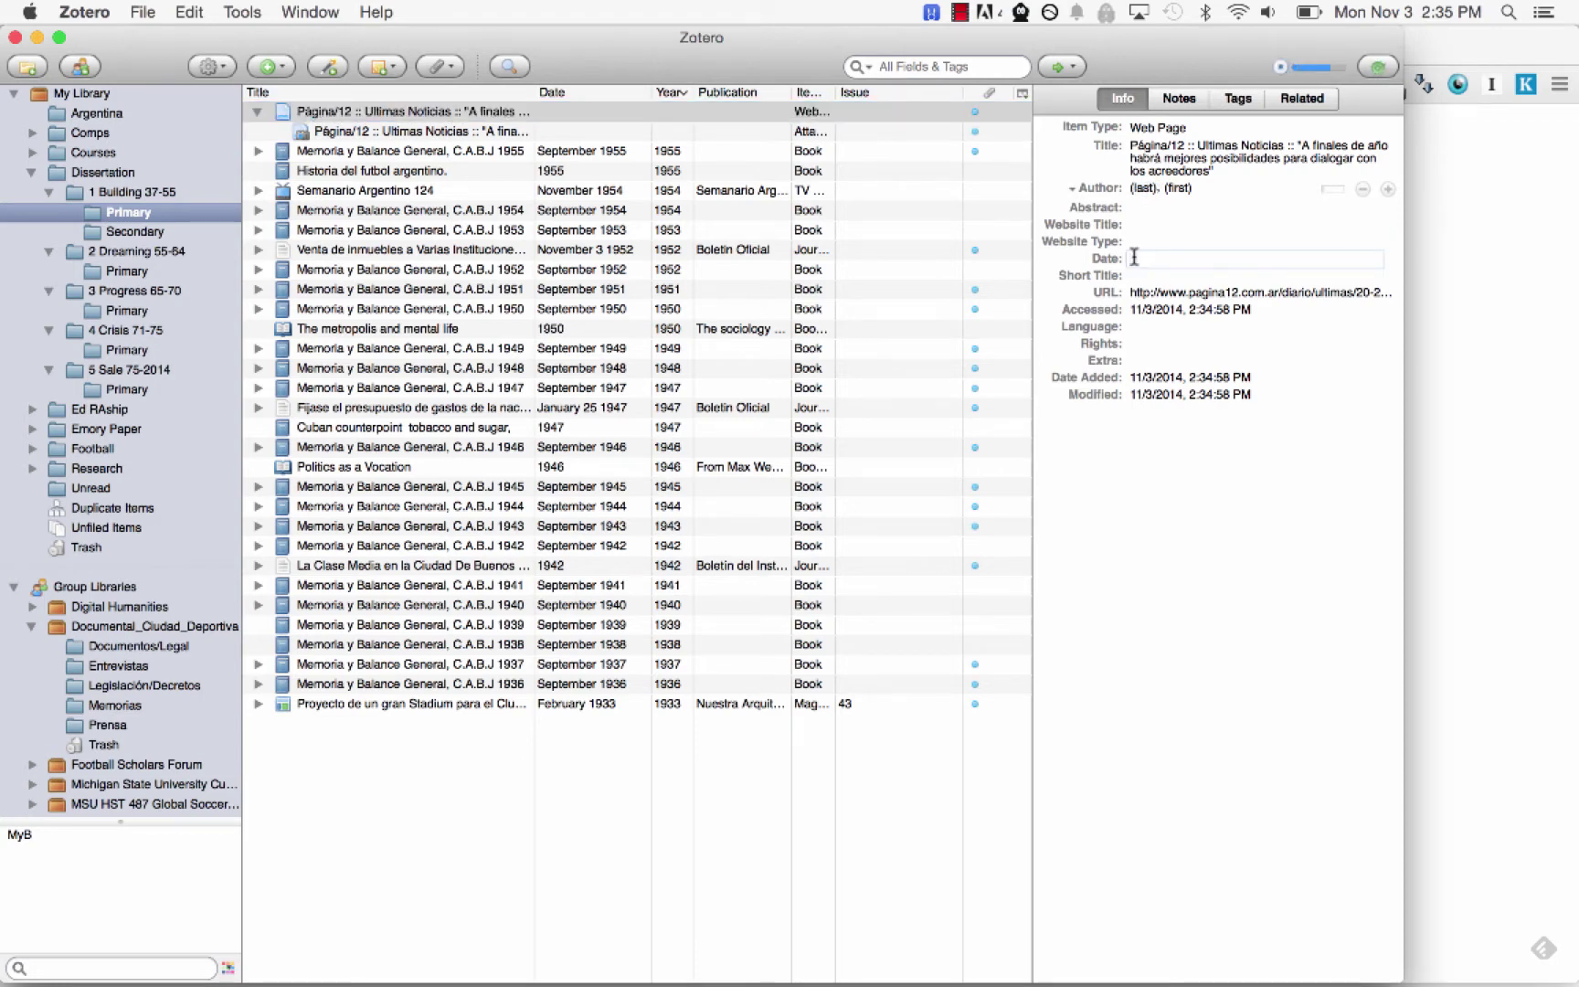
pyautogui.click(889, 723)
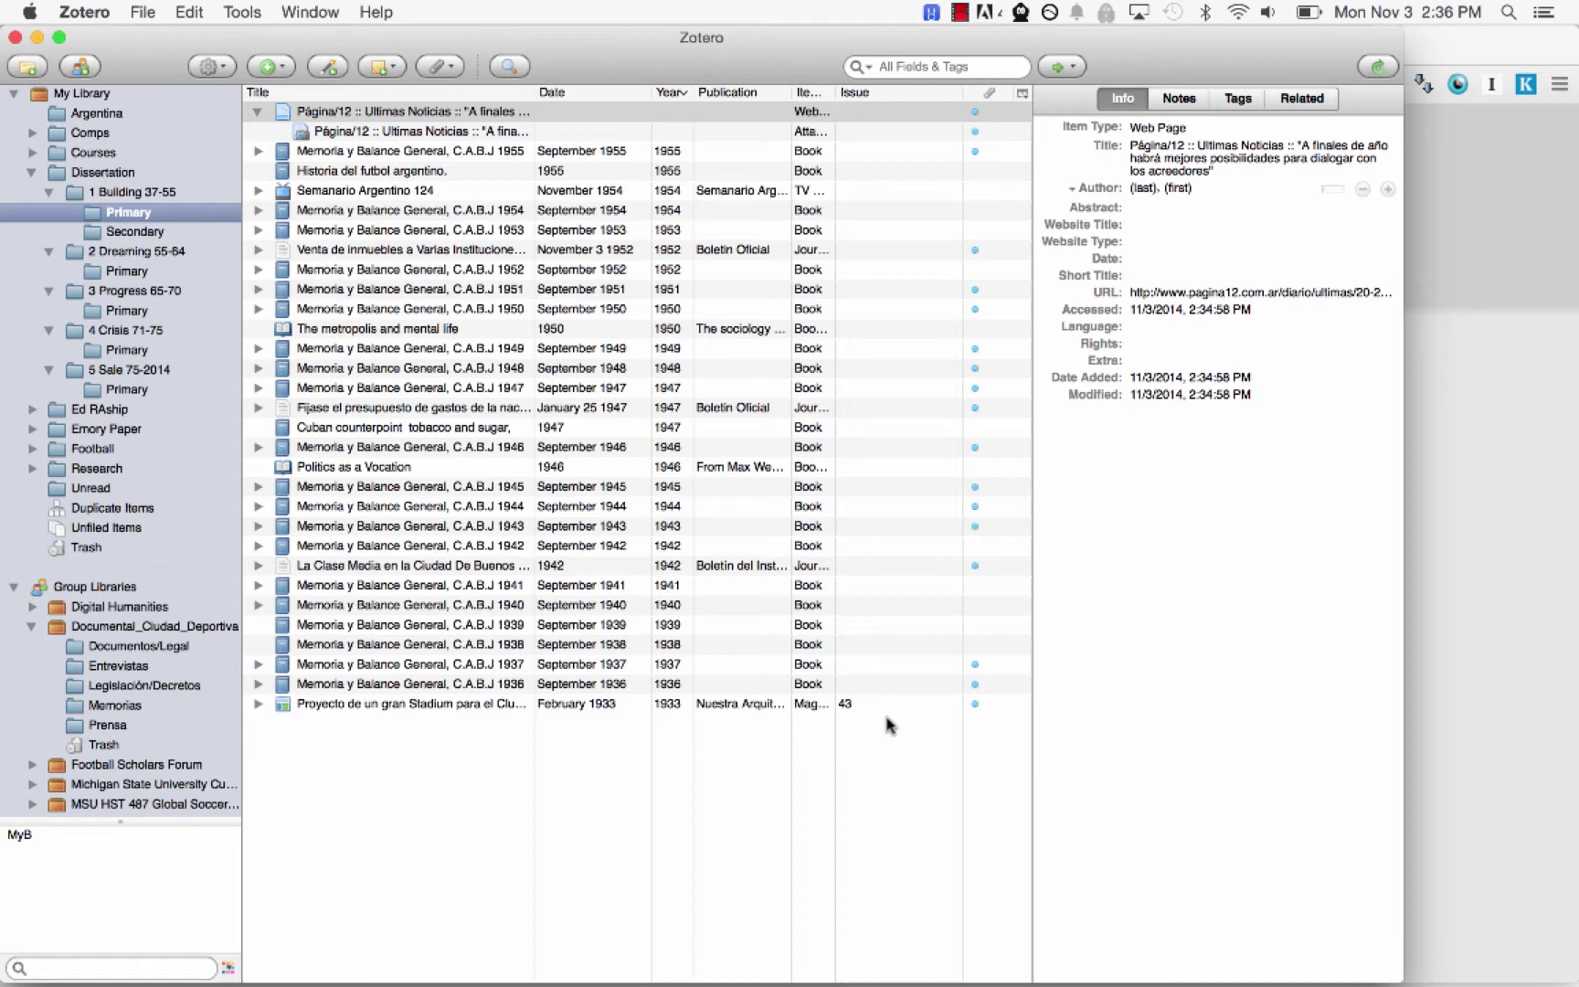
# Step: Create a new blank Film item, then view the Comps collection's 75 items
pyautogui.click(279, 68)
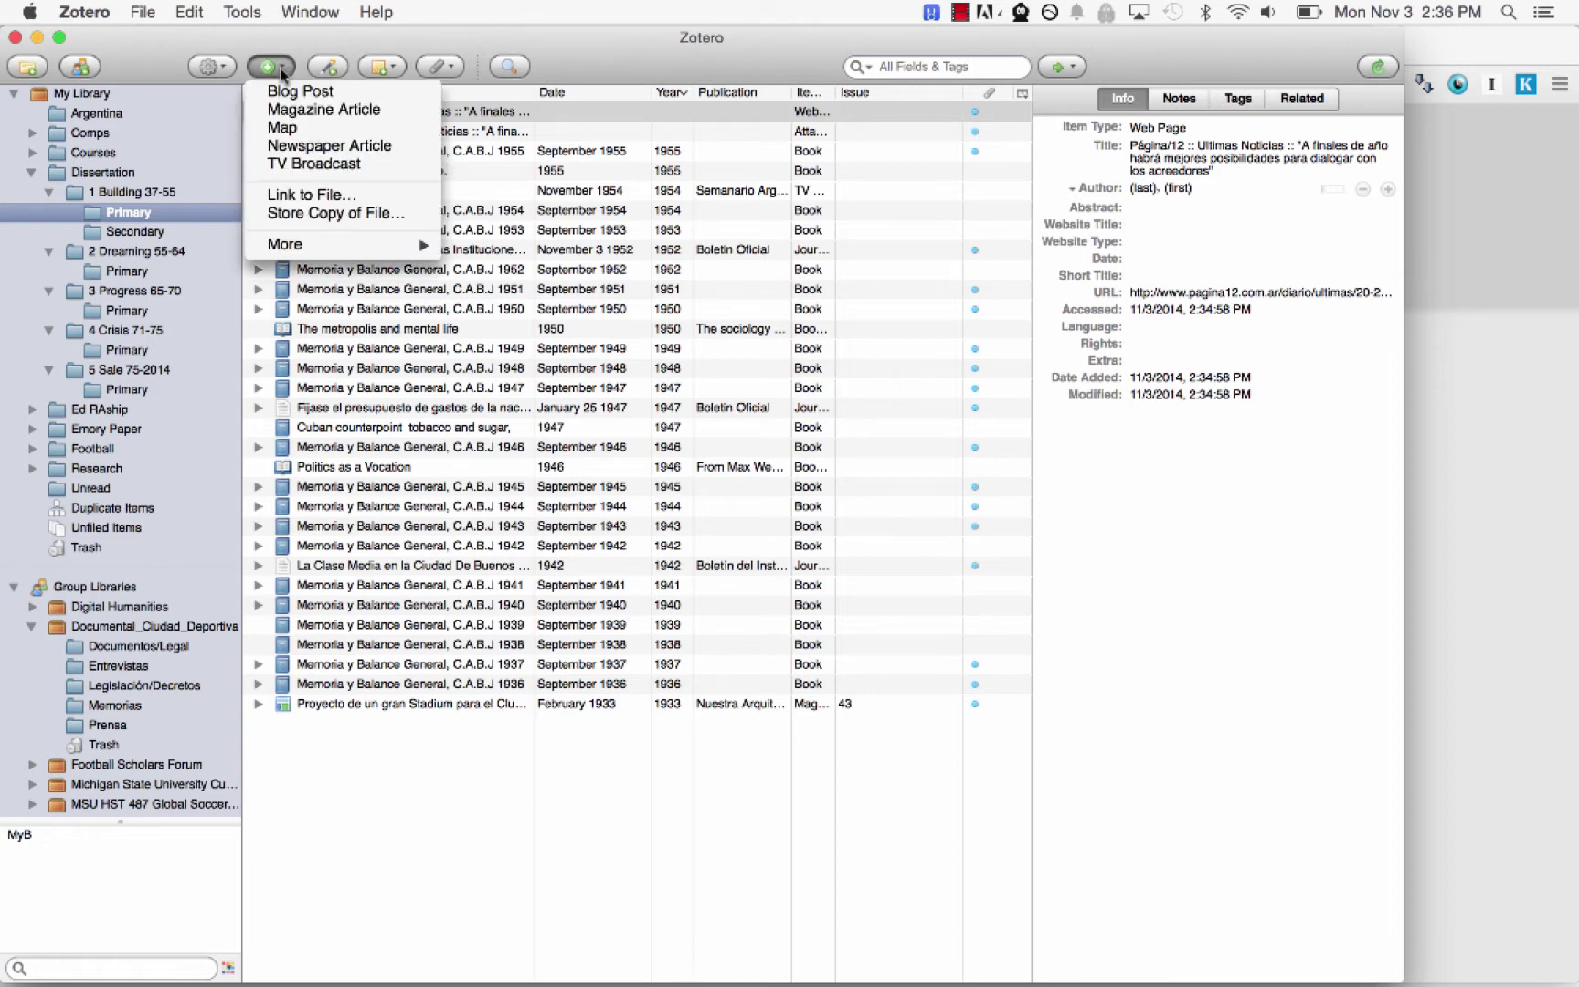
pyautogui.moveTo(294, 248)
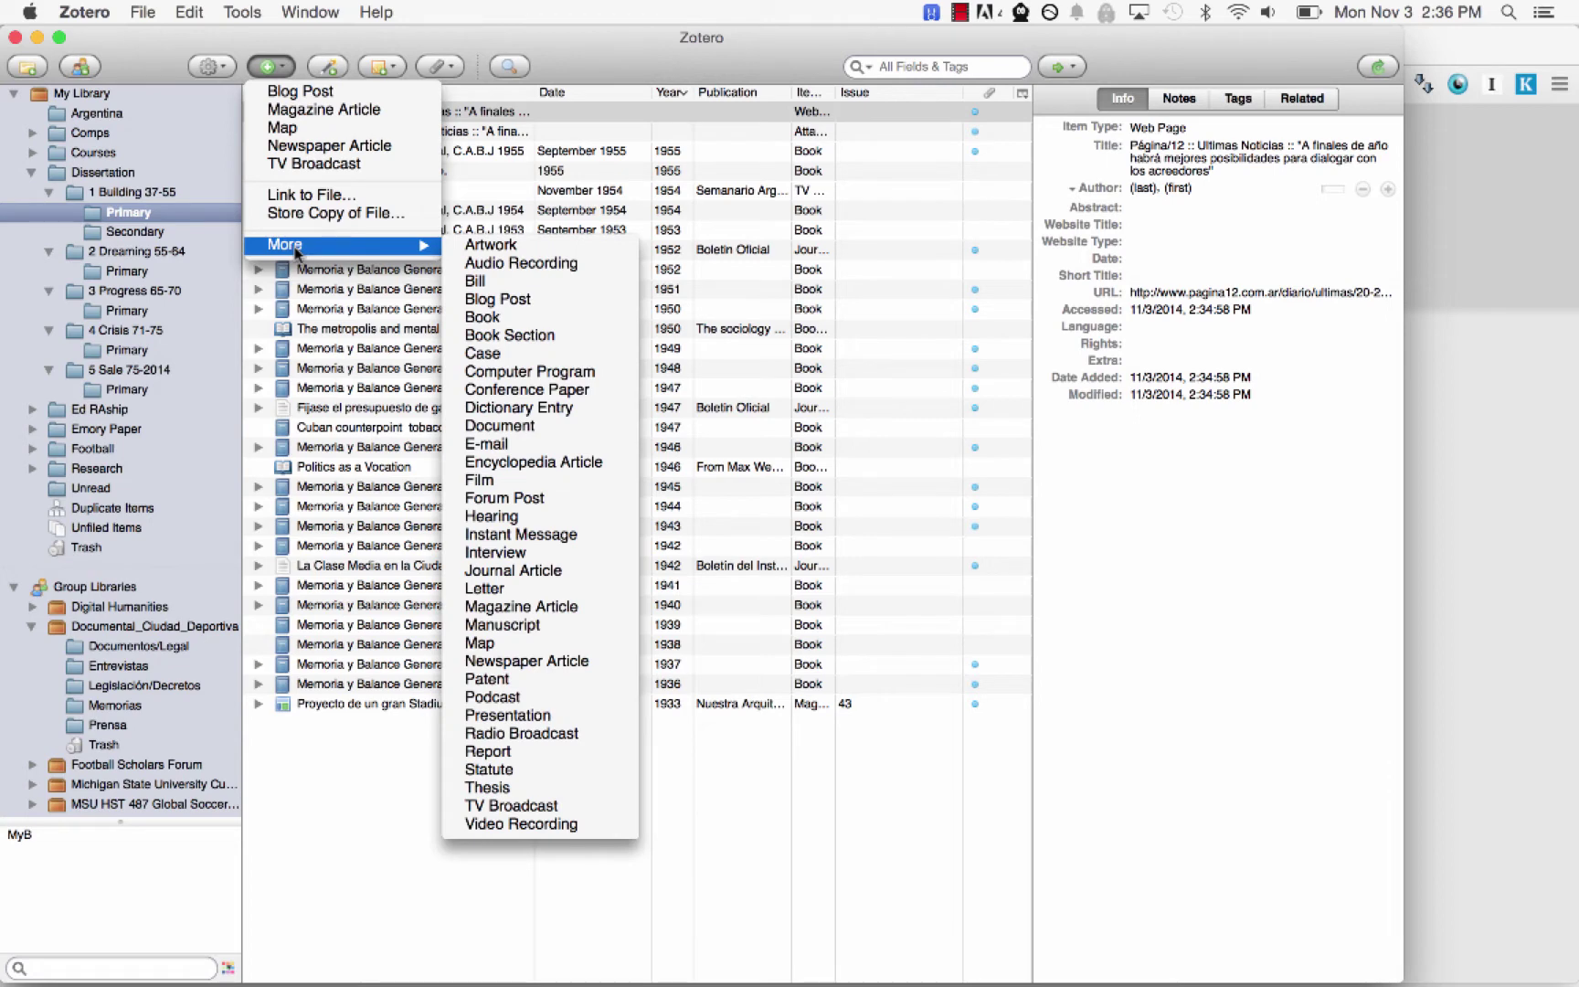
pyautogui.click(539, 427)
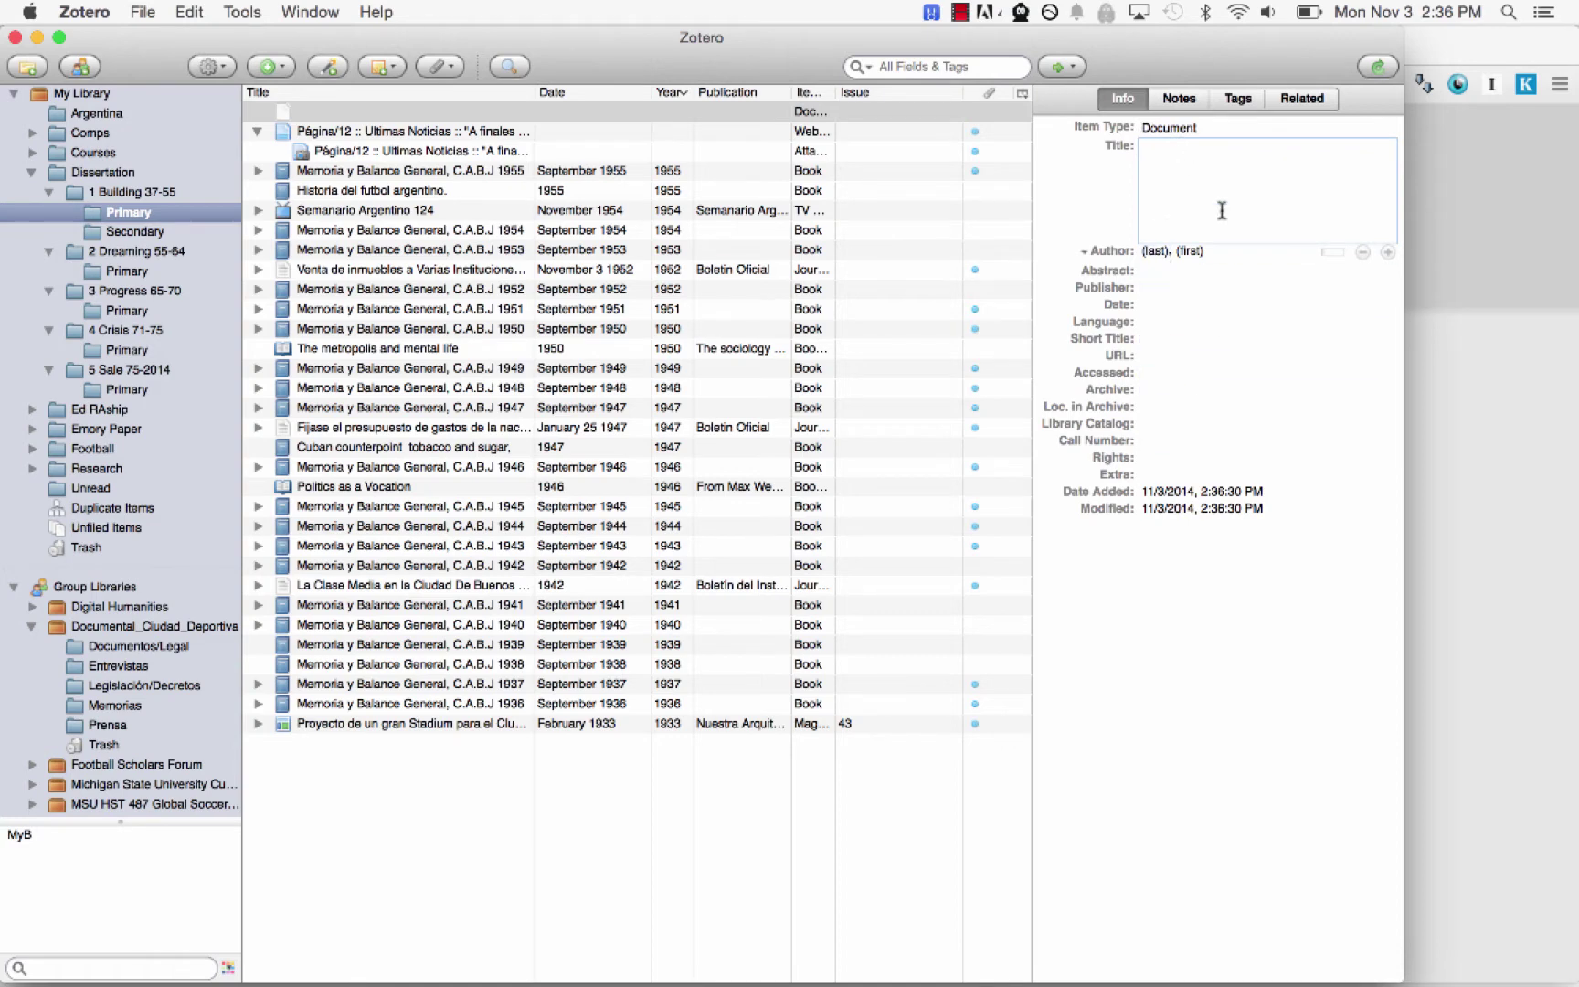
pyautogui.click(1175, 132)
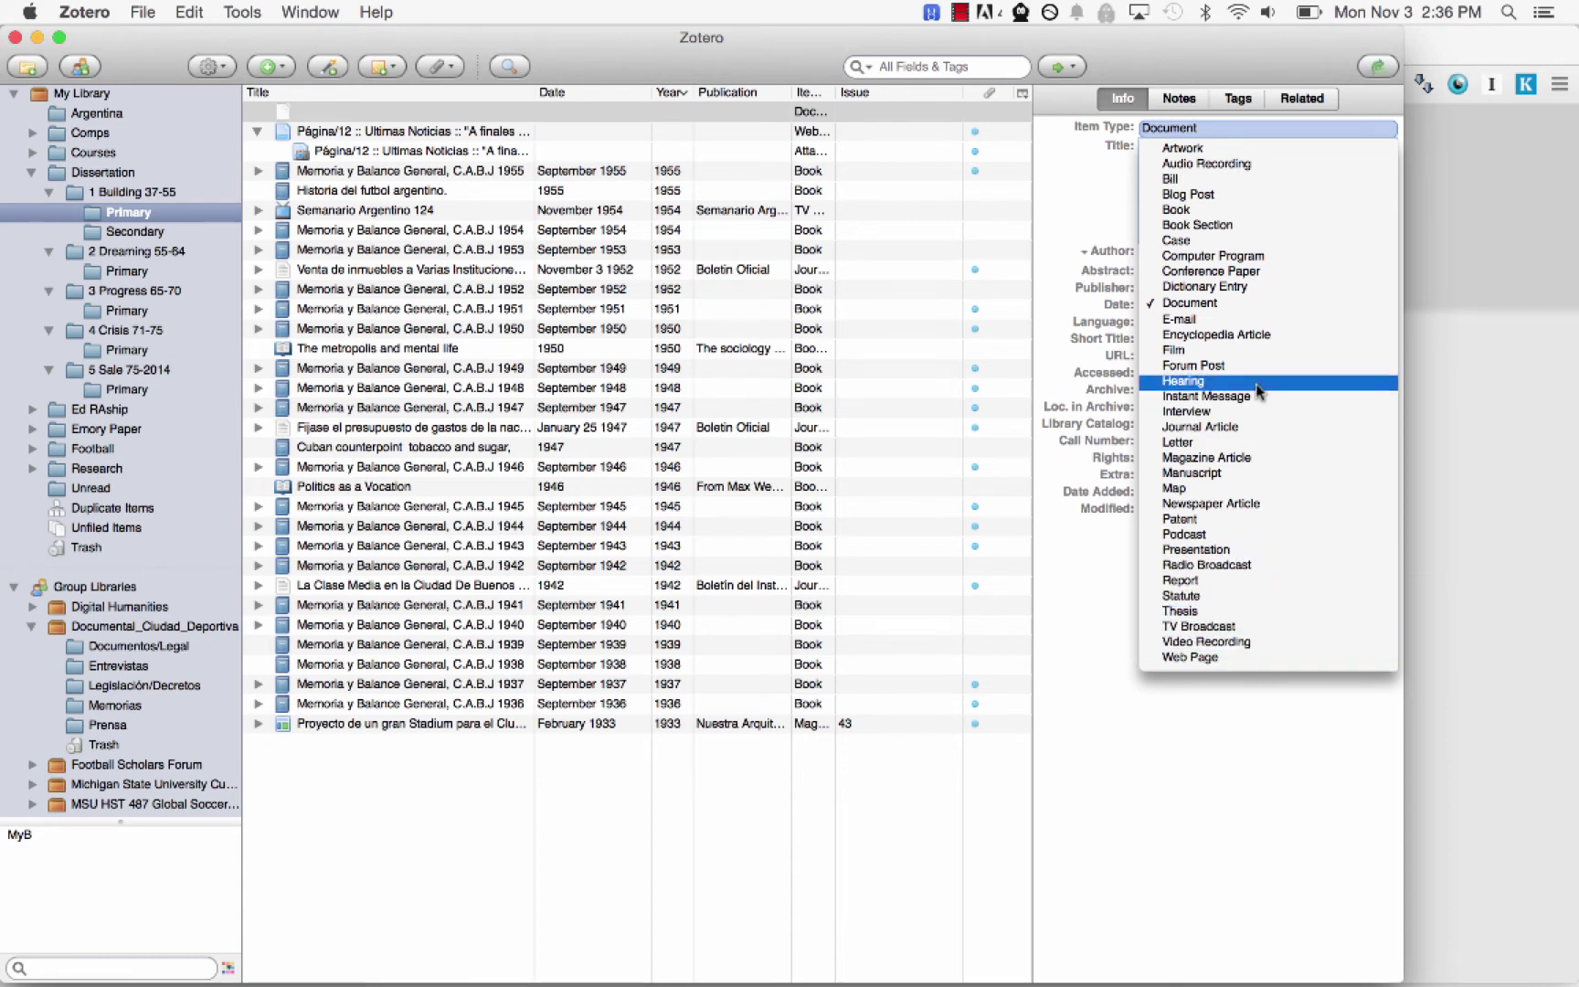
pyautogui.click(1243, 352)
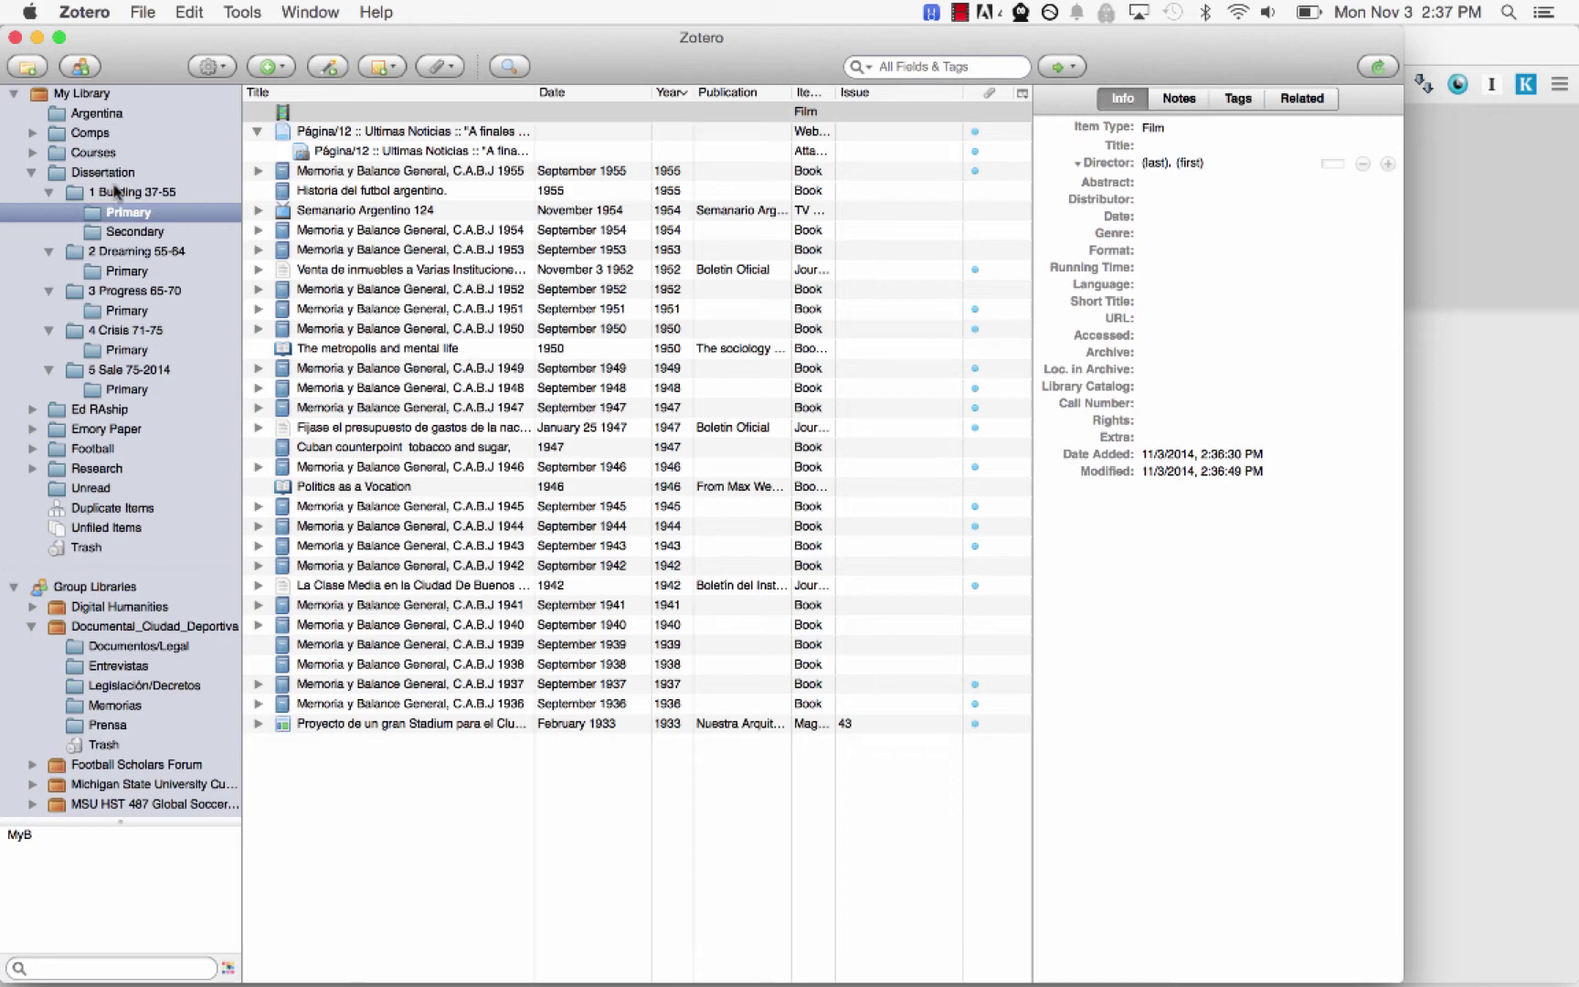
pyautogui.click(114, 132)
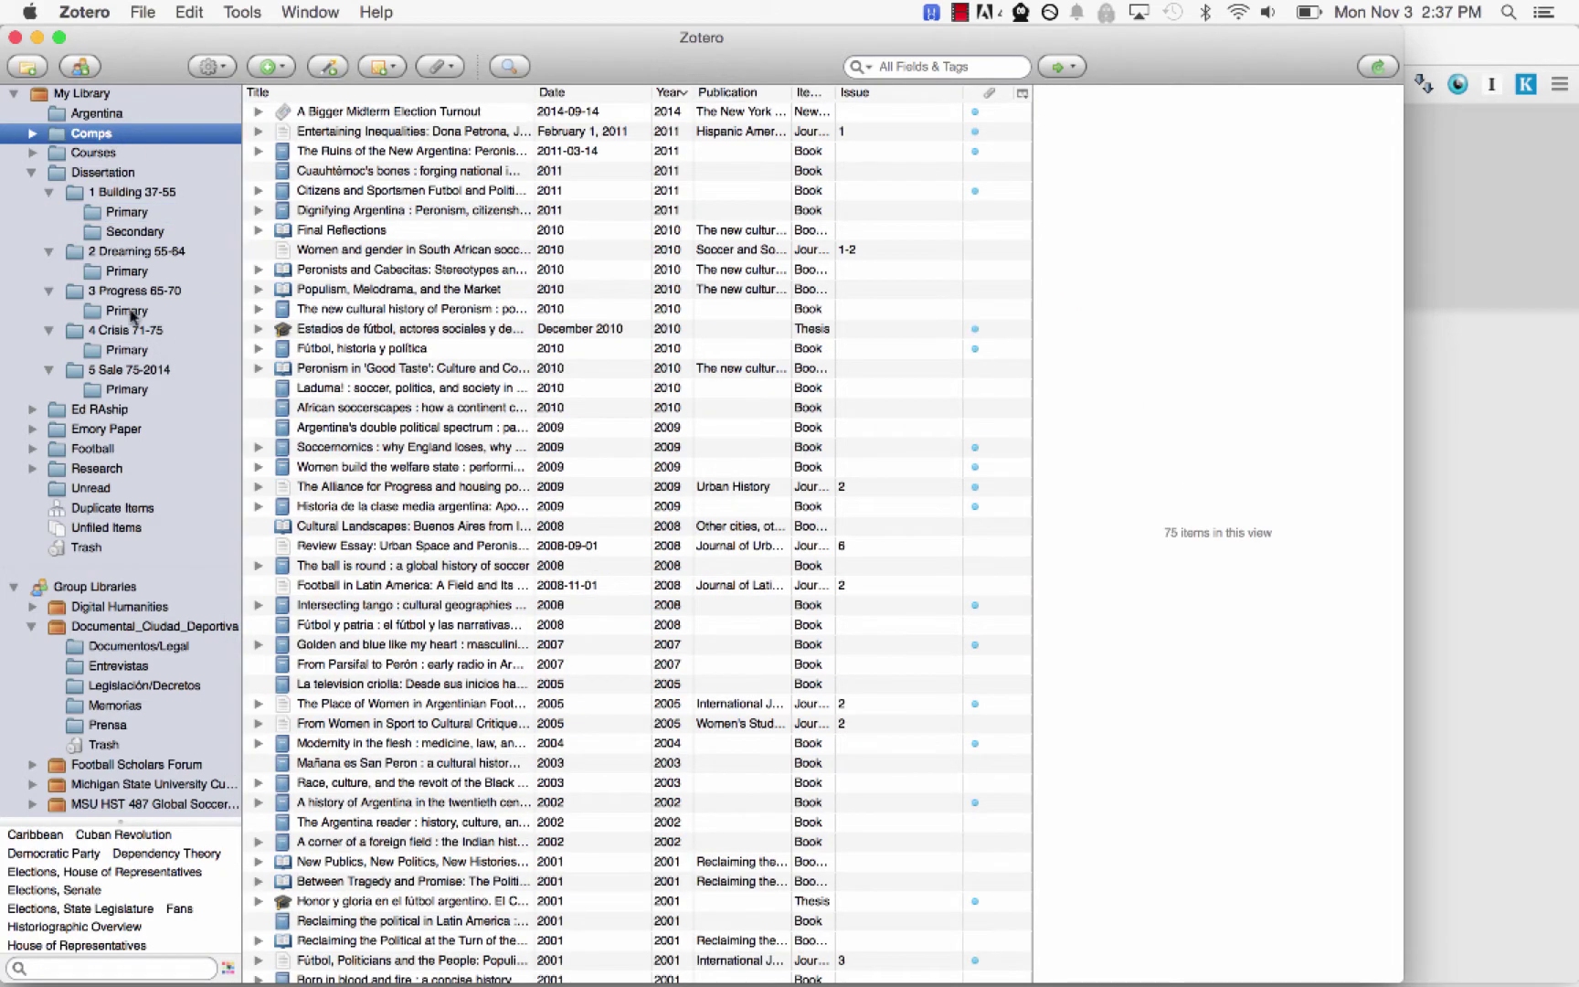
# Step: Browse Dissertation, 1 Building 37-55 and its Primary subcollection, ending on Primary
pyautogui.click(117, 175)
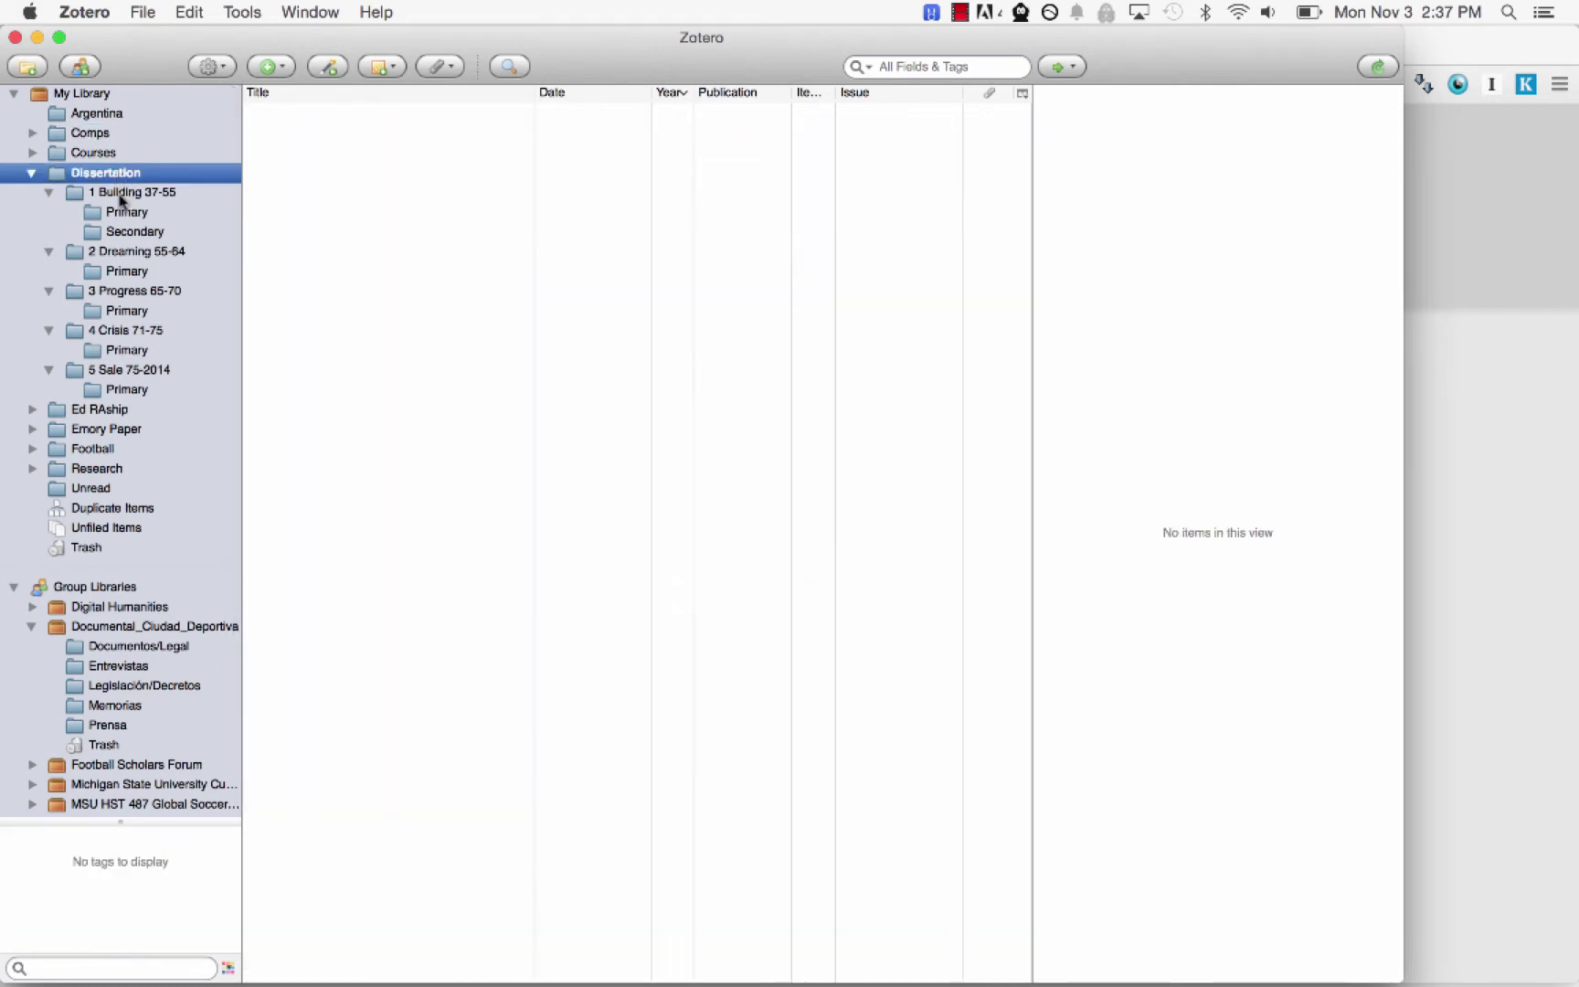
pyautogui.click(120, 193)
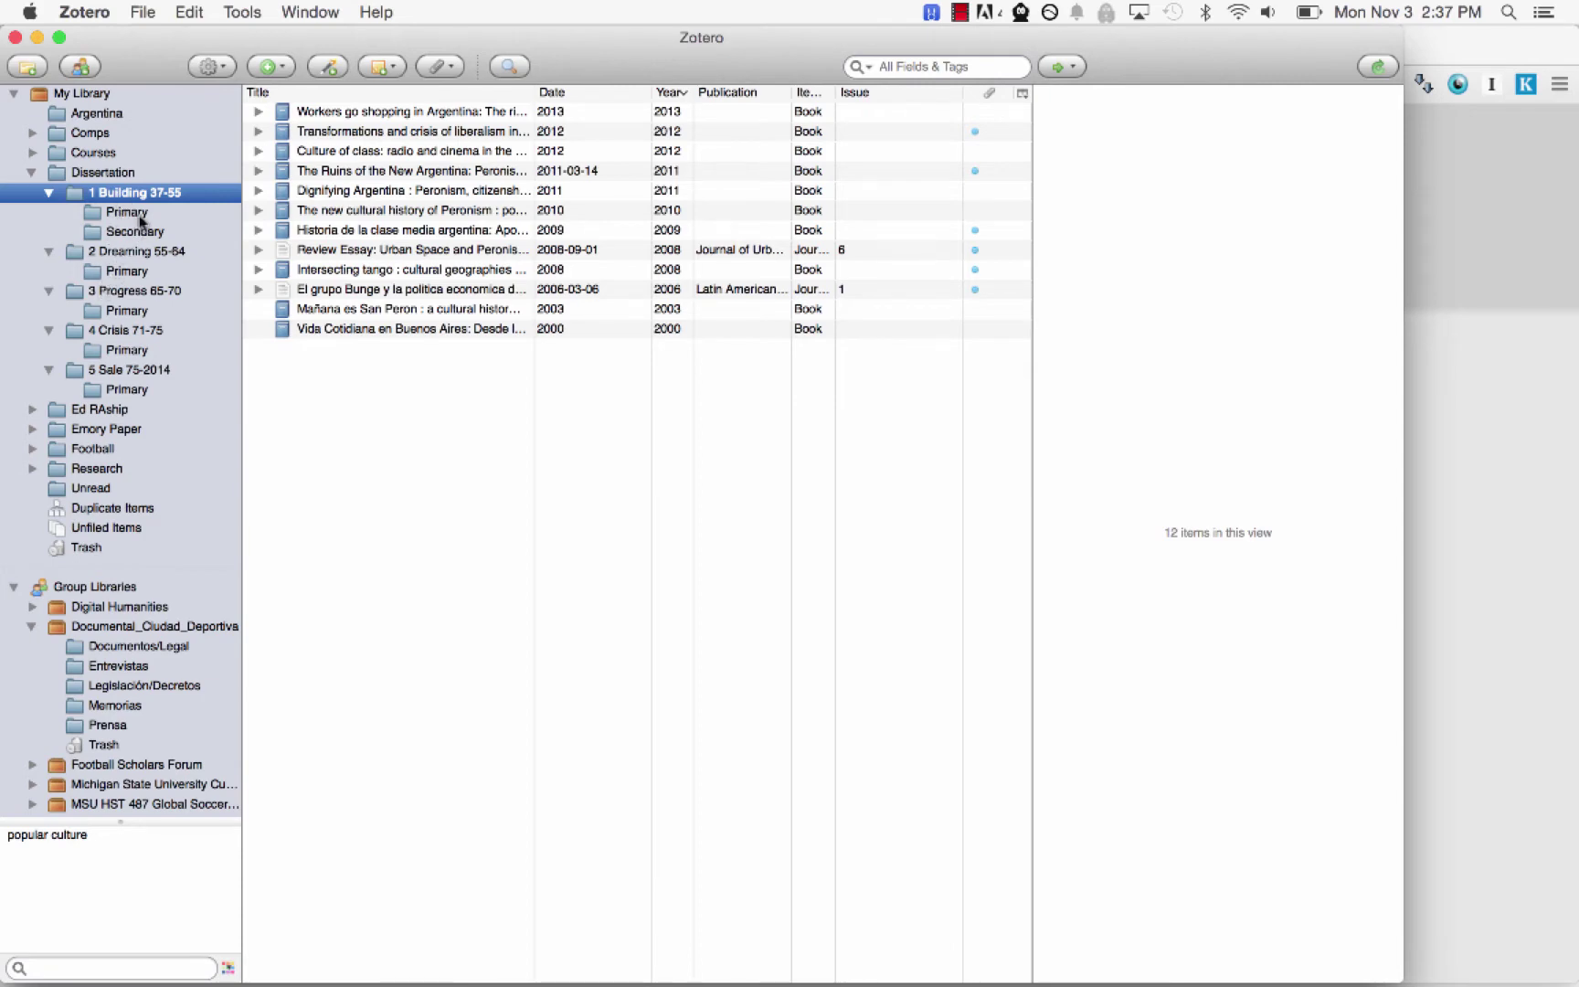
pyautogui.click(139, 212)
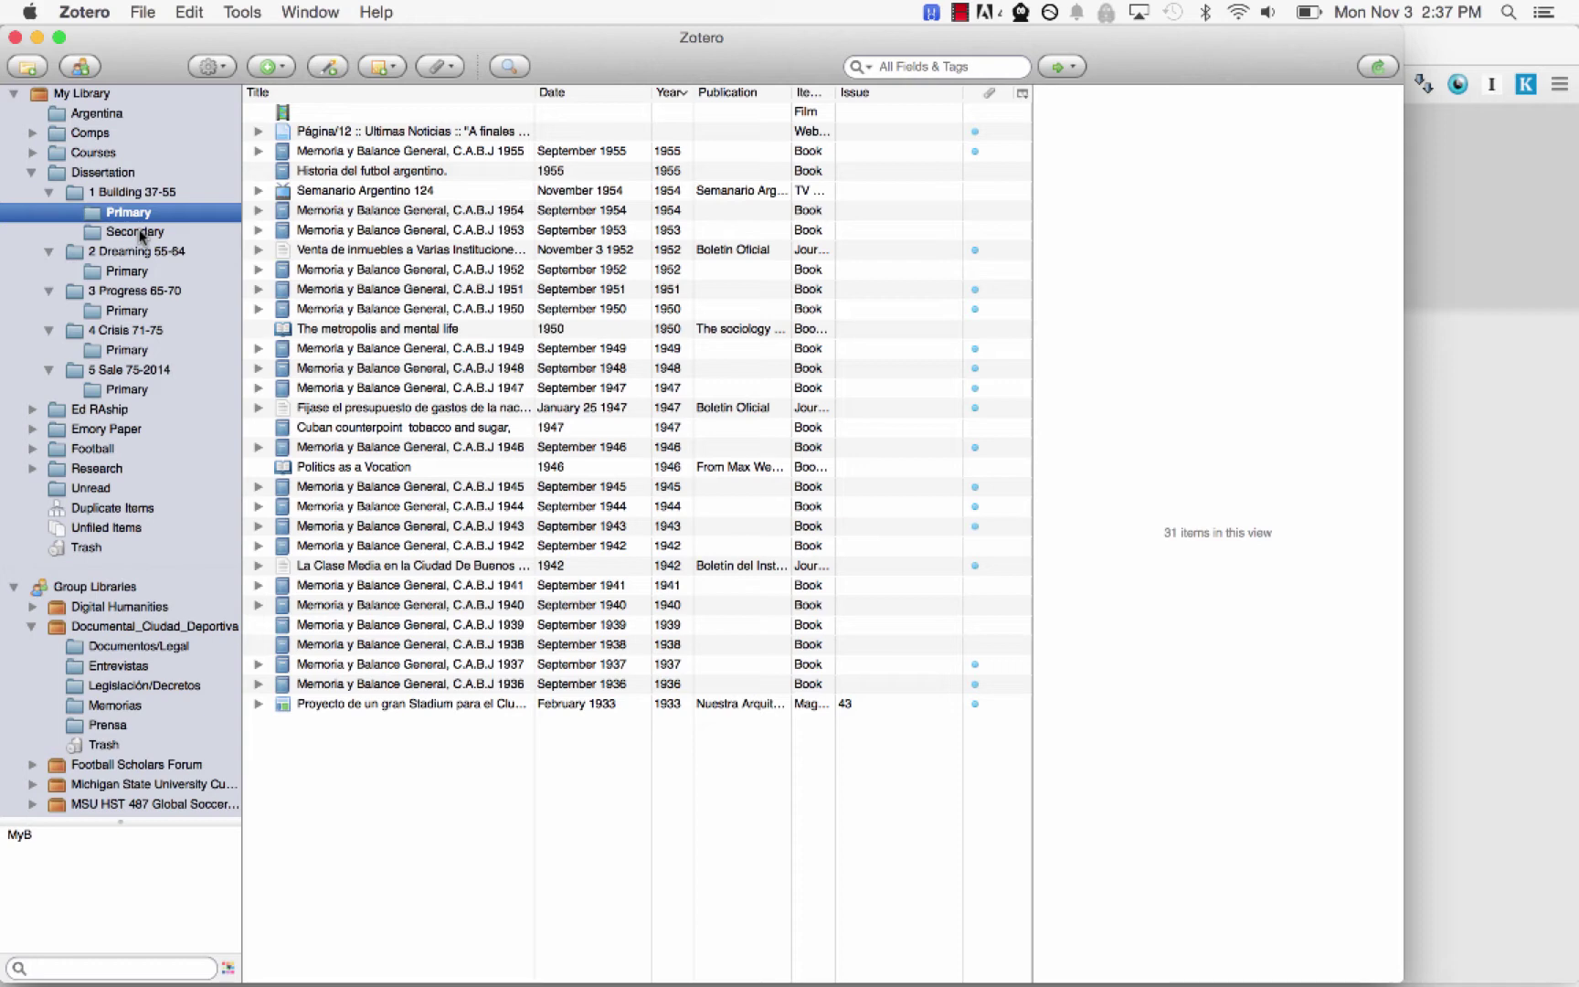
pyautogui.click(117, 176)
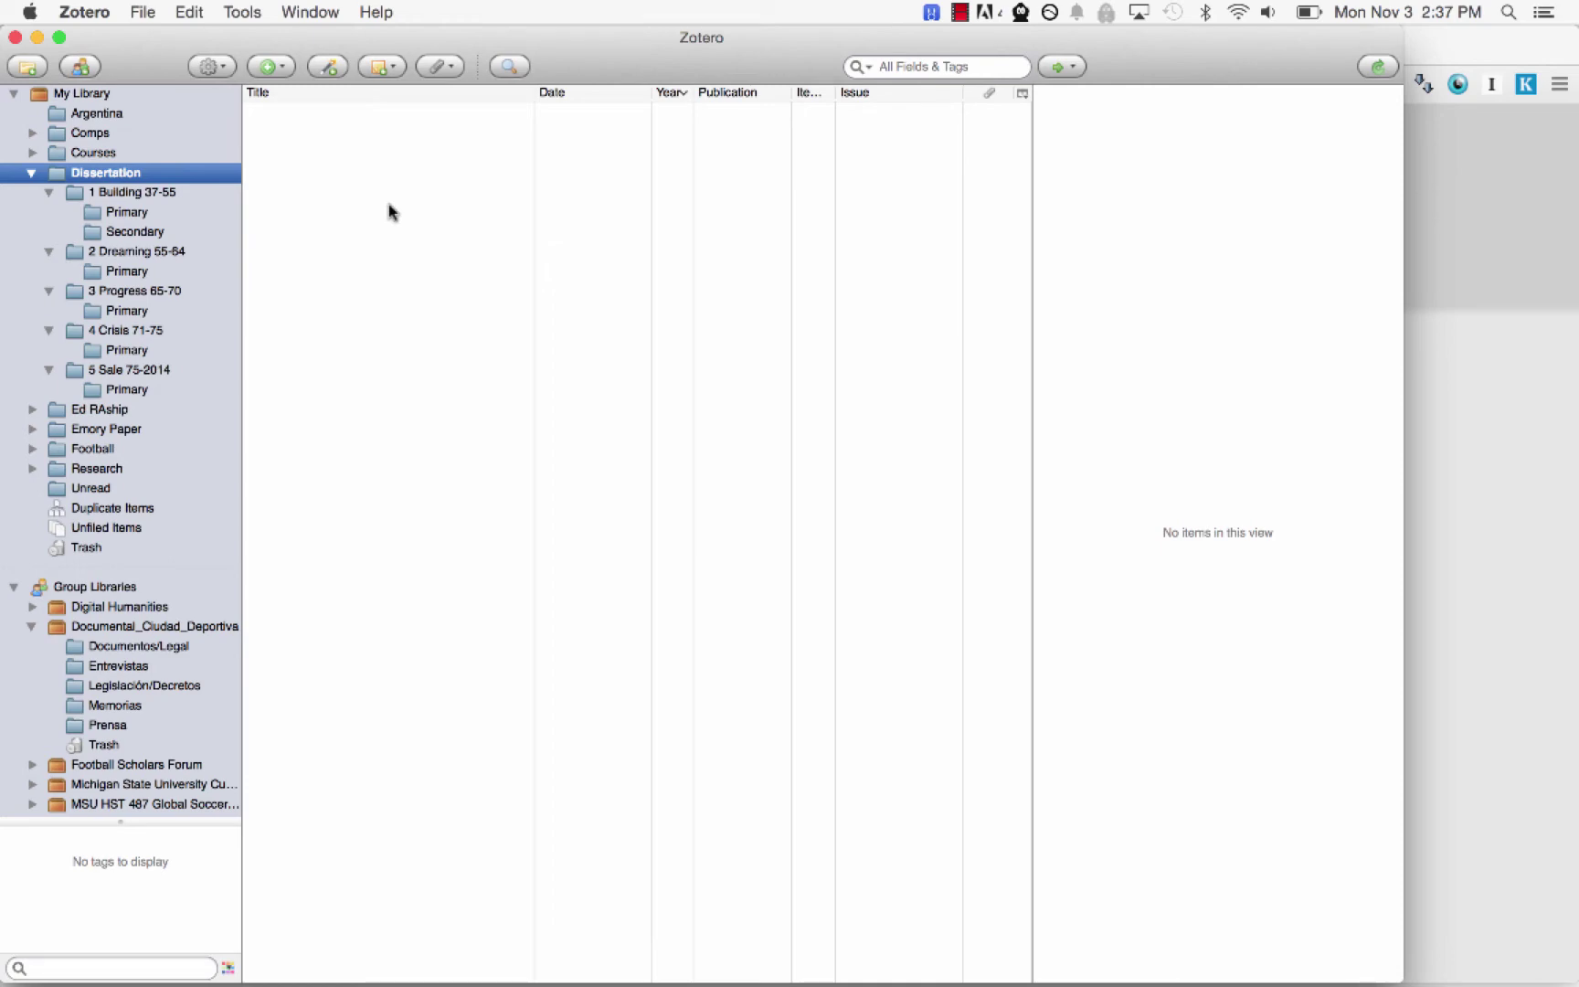
pyautogui.click(169, 216)
pyautogui.click(176, 192)
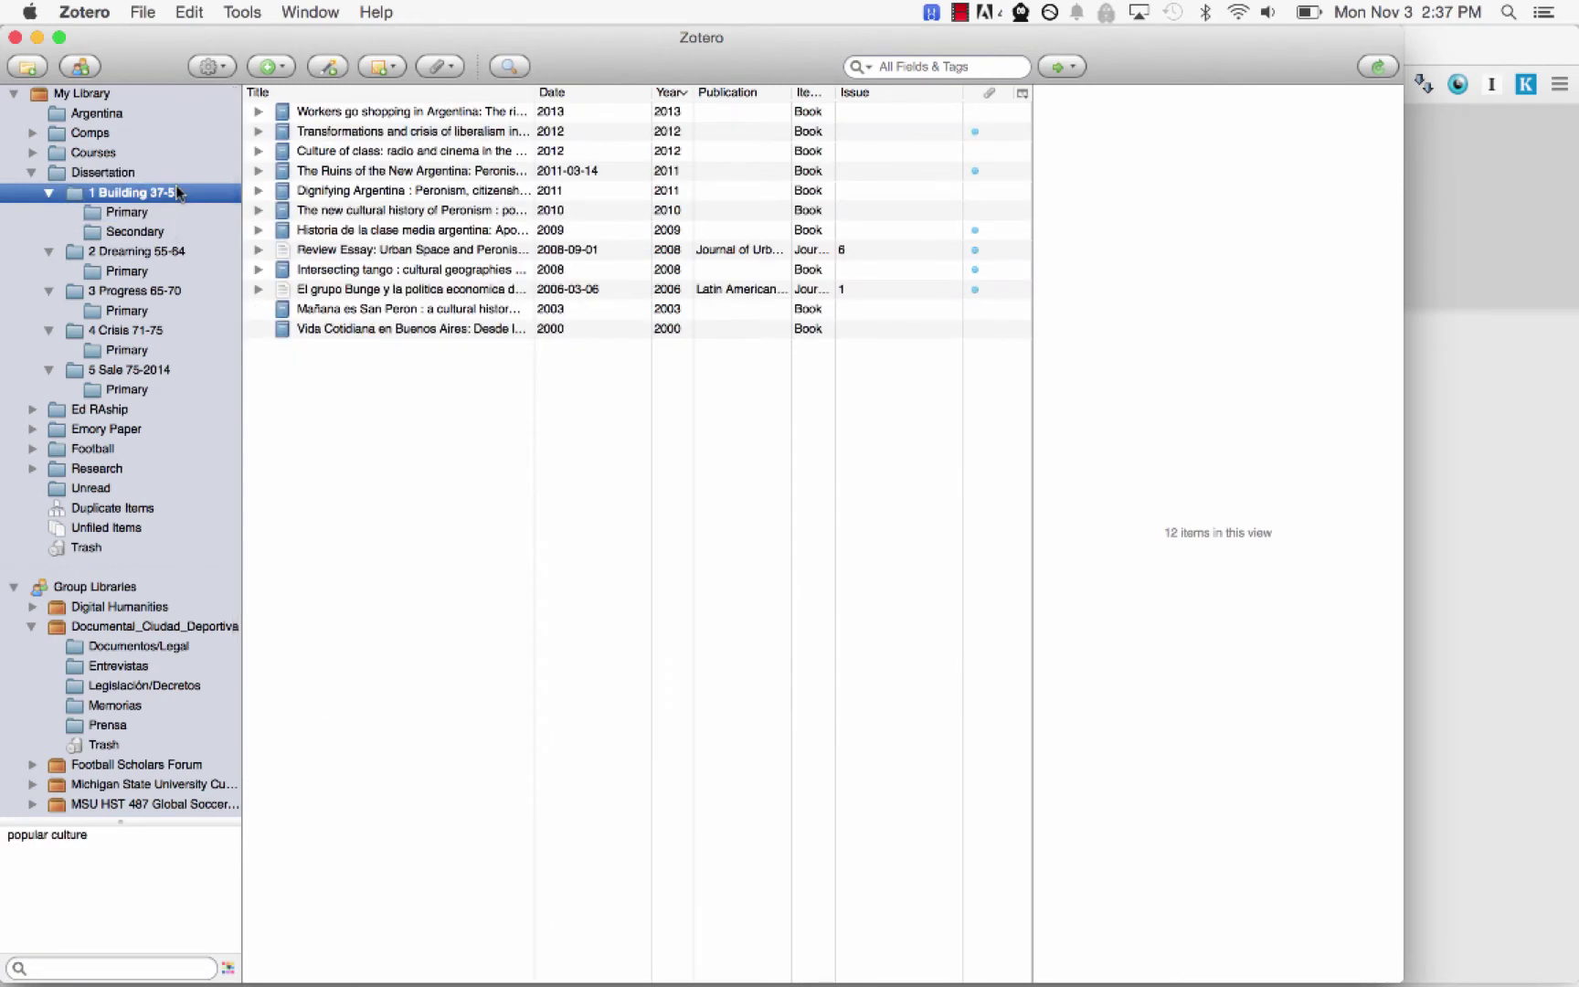
pyautogui.click(128, 172)
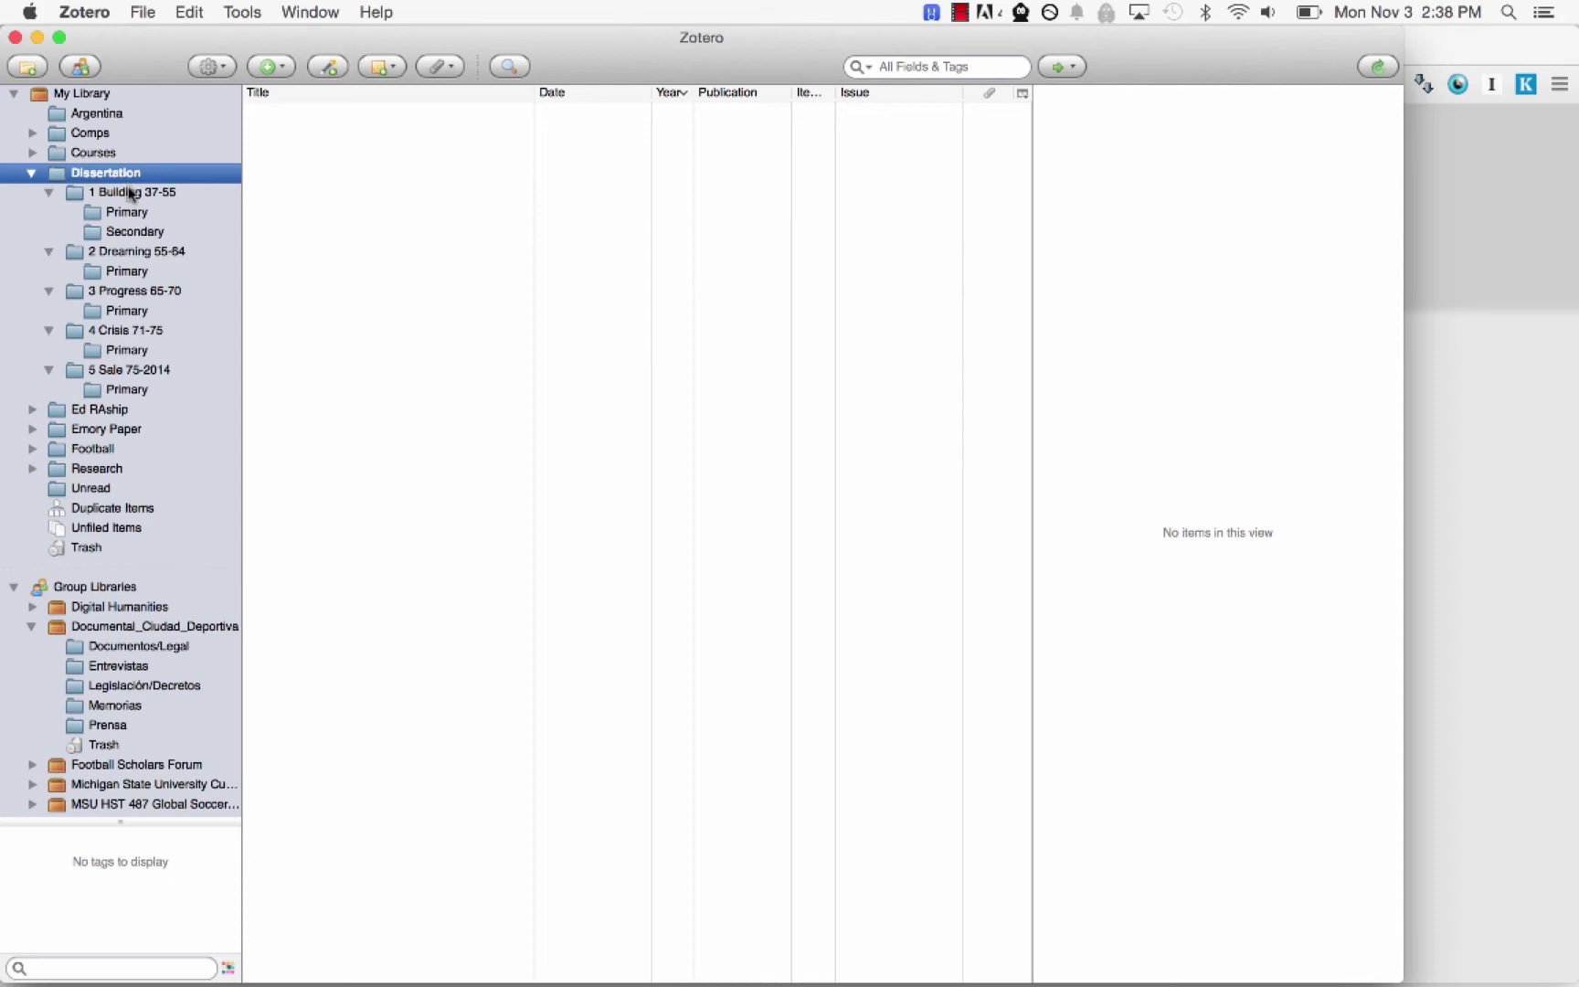
pyautogui.click(126, 211)
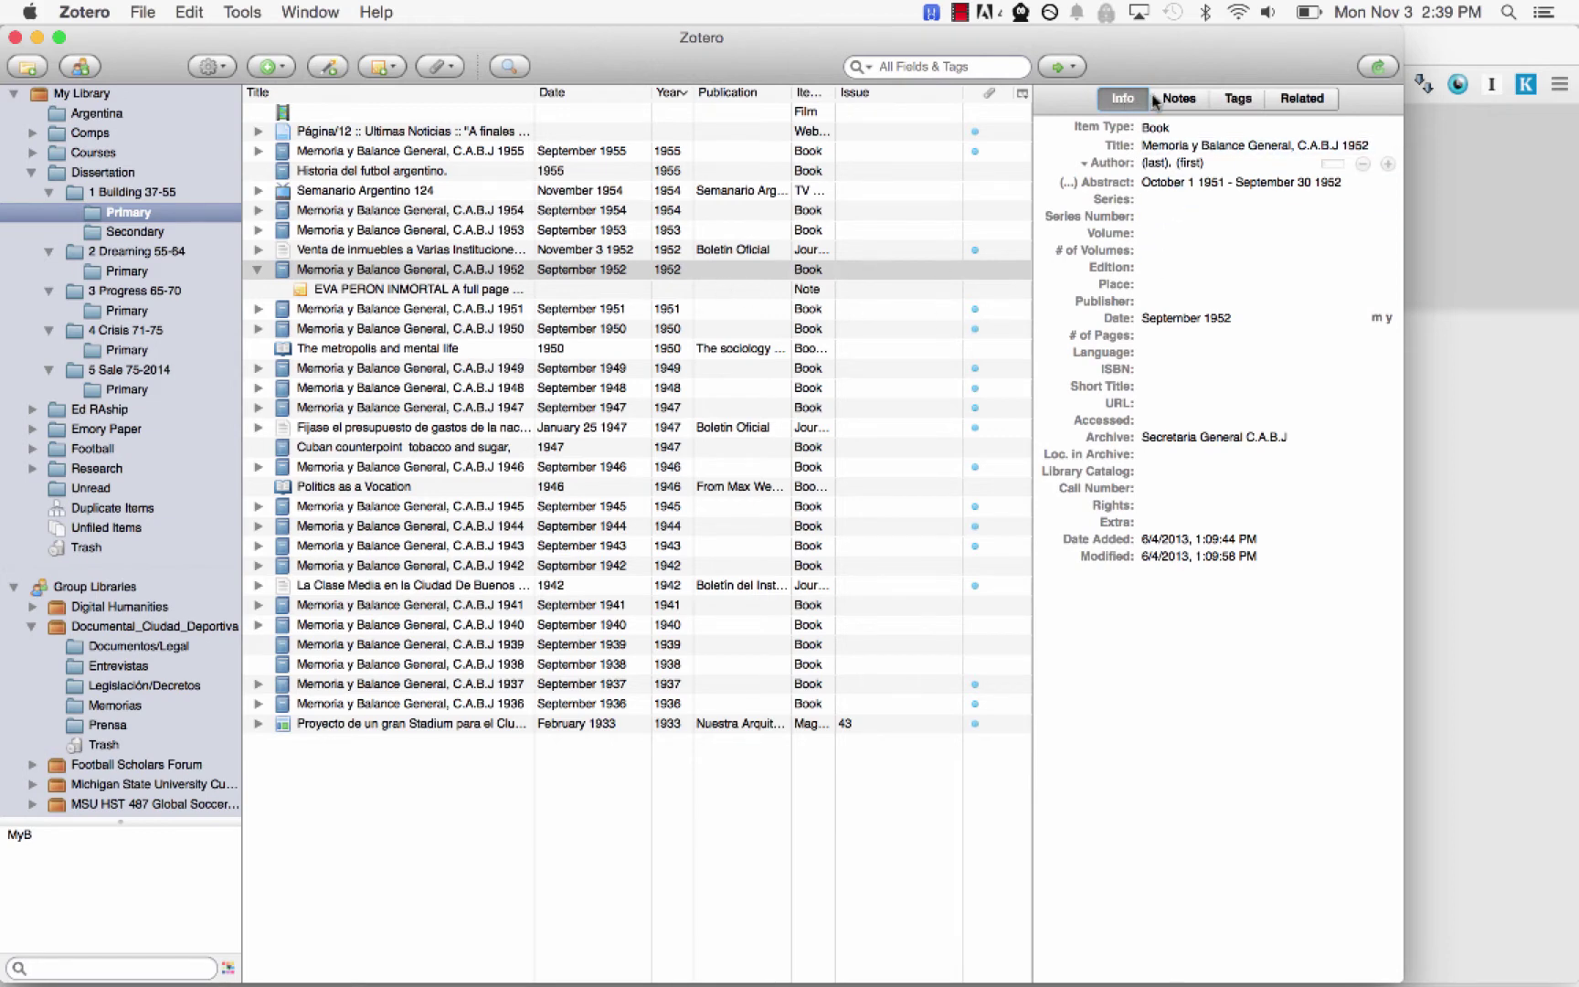
# Step: Read the 1952 Memoria y Balance General volume's note 'EVA PERON INMORTAL'
pyautogui.click(592, 307)
pyautogui.click(590, 269)
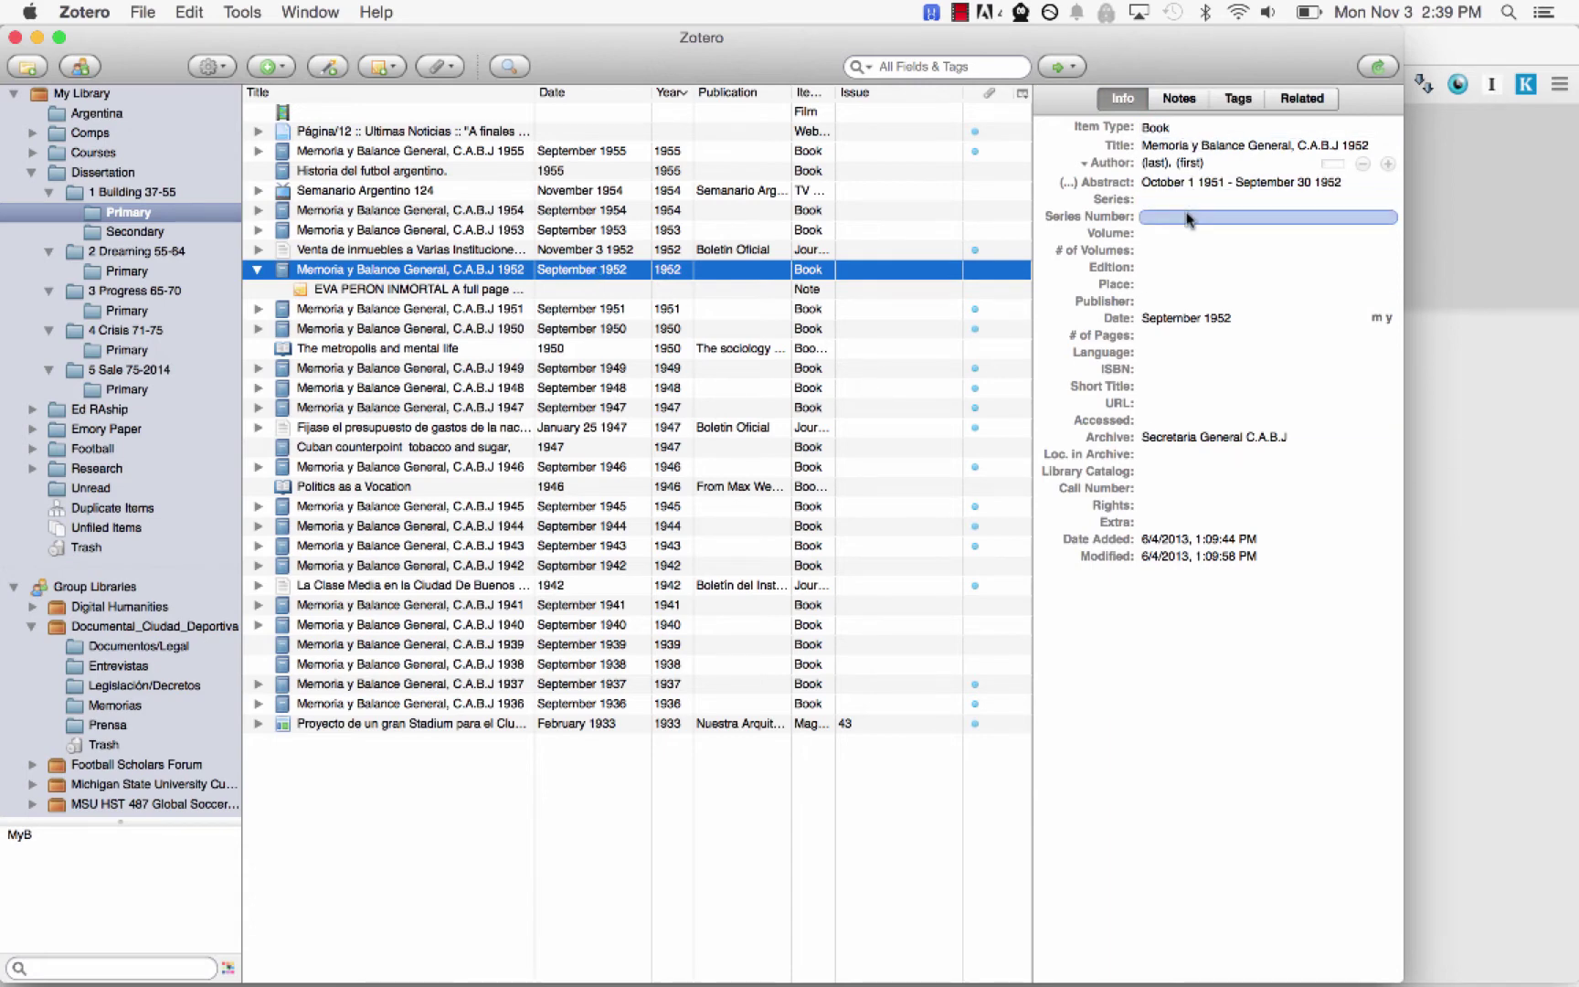
pyautogui.click(1178, 106)
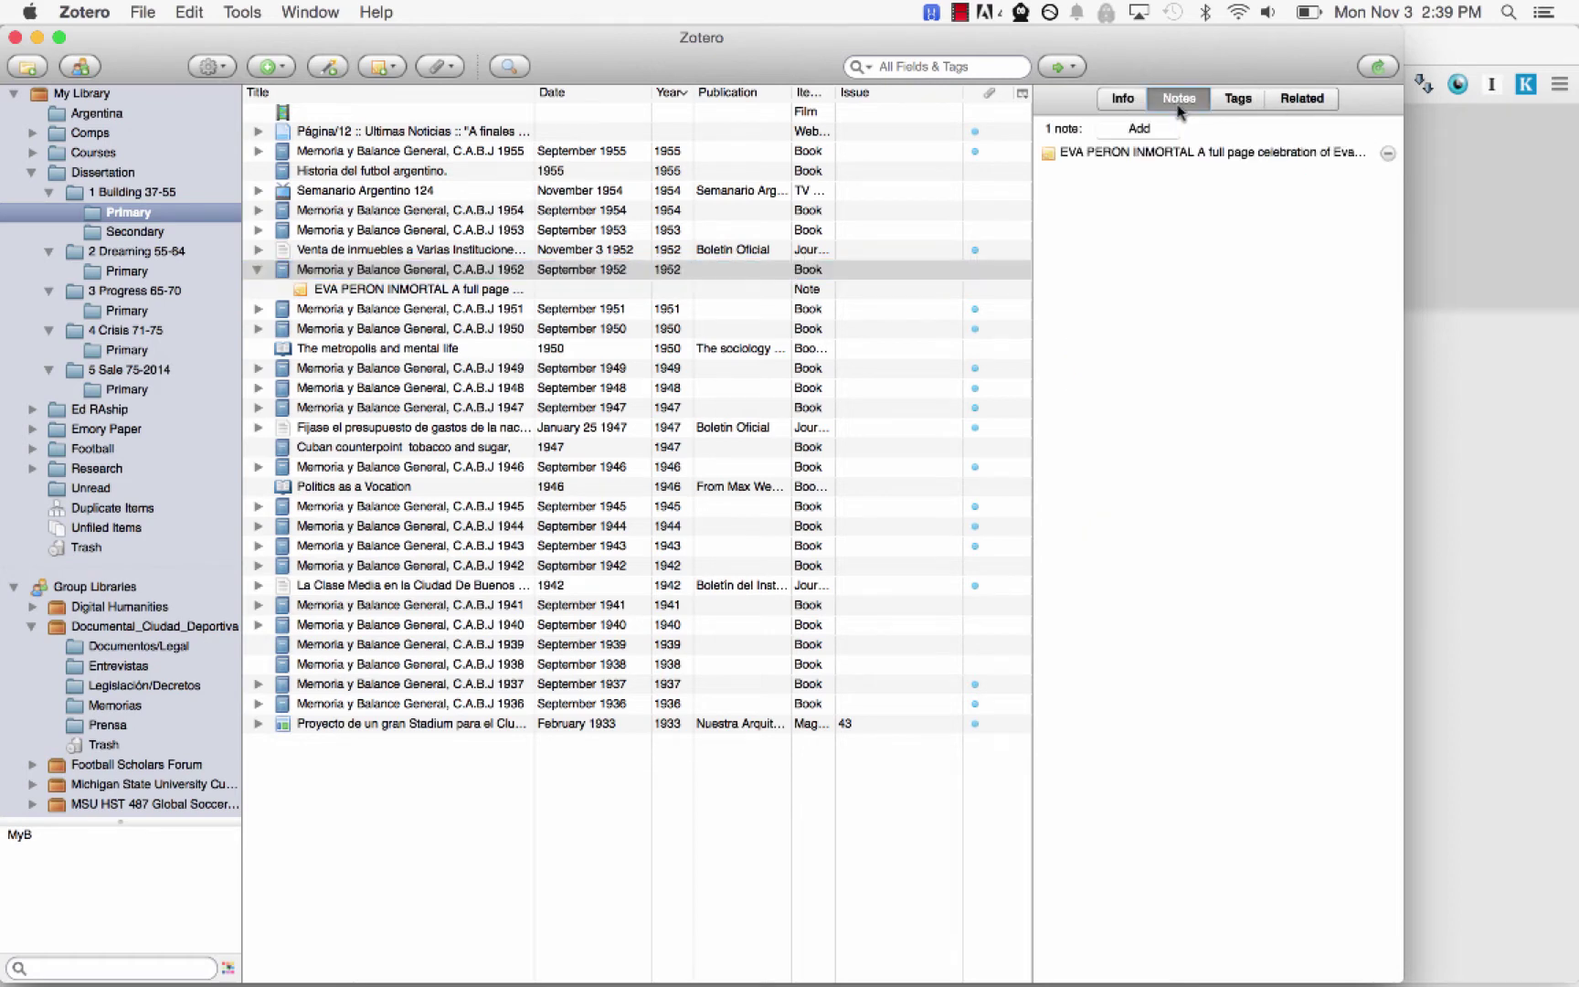
pyautogui.click(1160, 152)
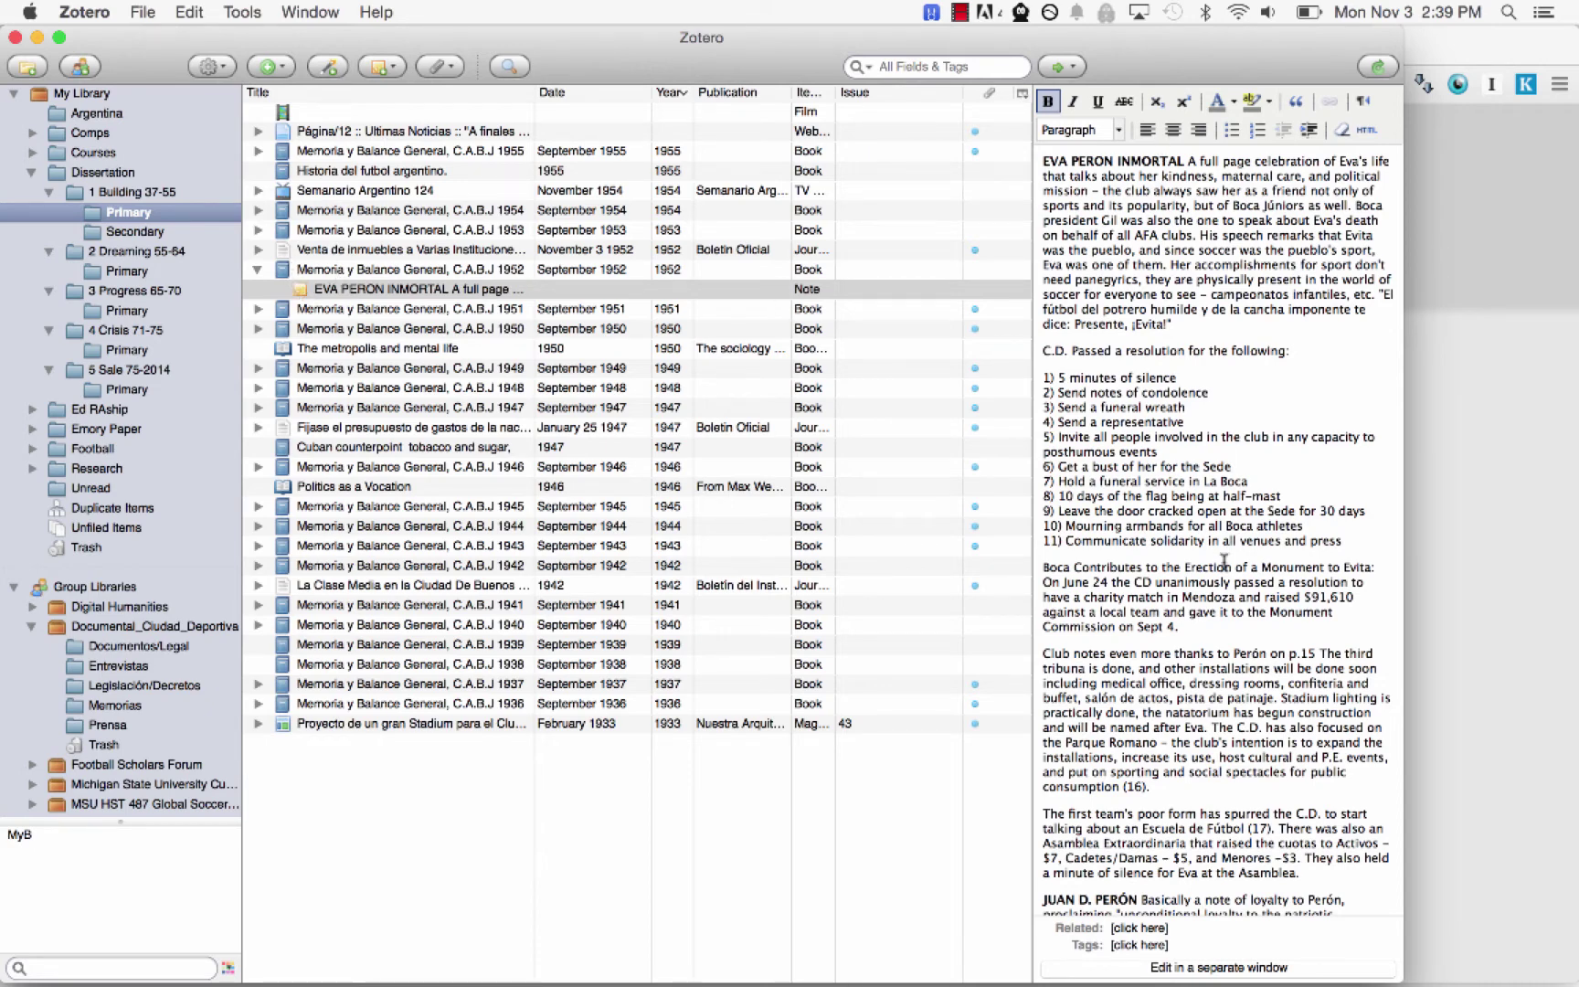
pyautogui.scroll(-10, 1238, 561)
pyautogui.scroll(-20, 1238, 562)
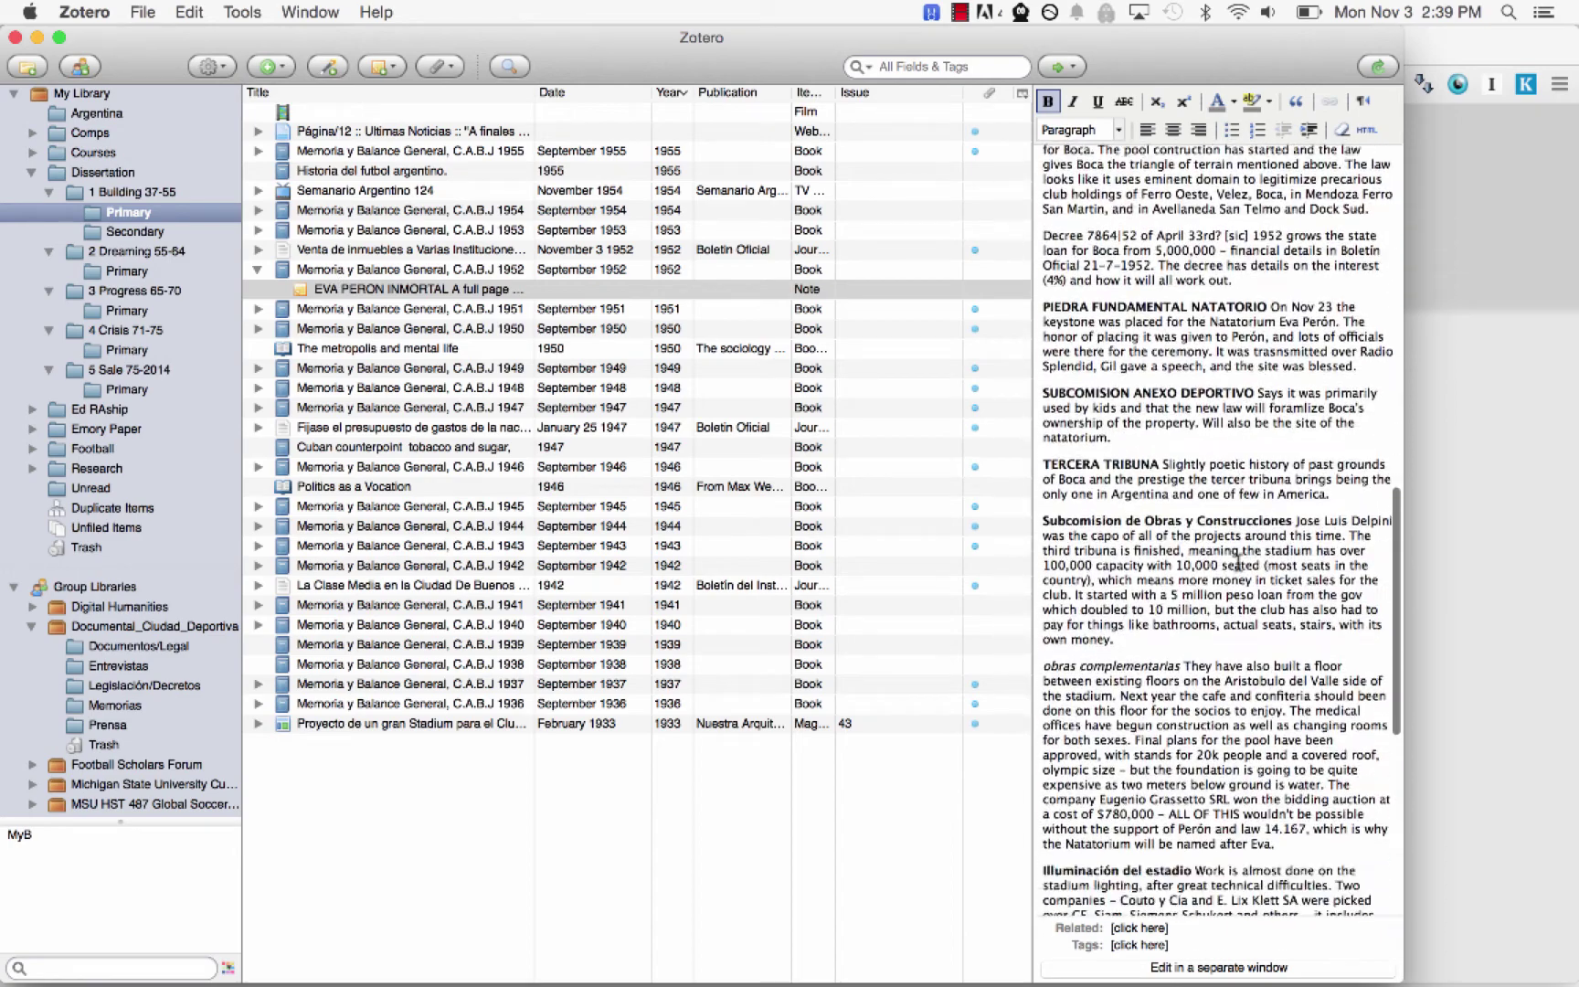
pyautogui.scroll(20, 1245, 556)
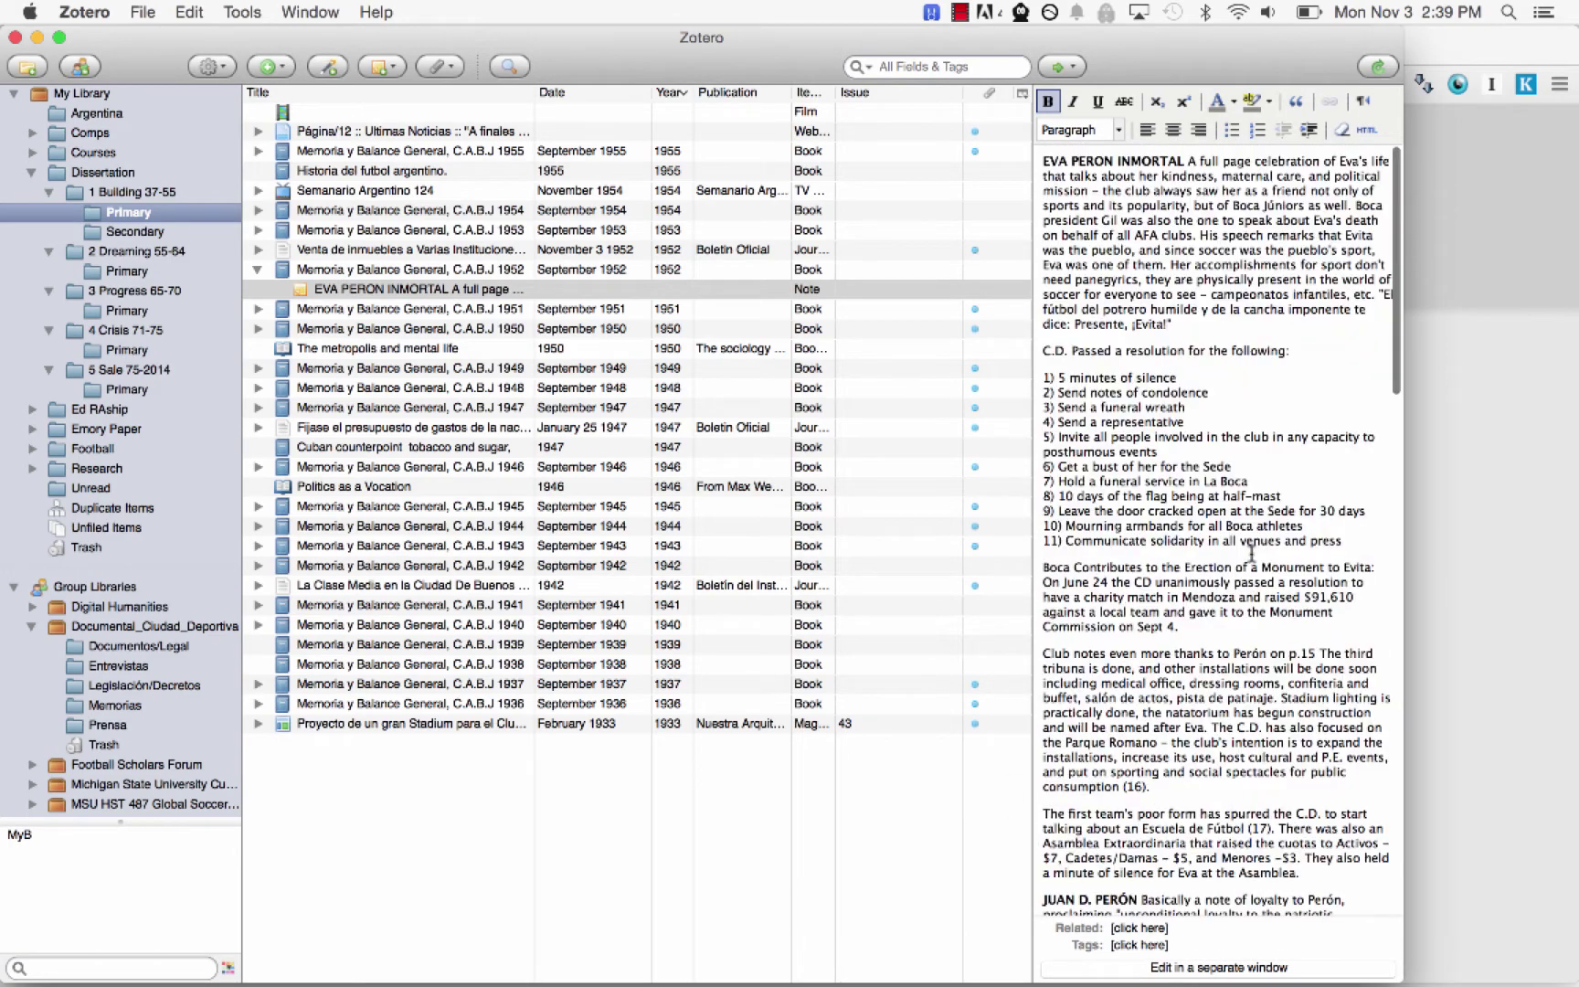
pyautogui.click(650, 273)
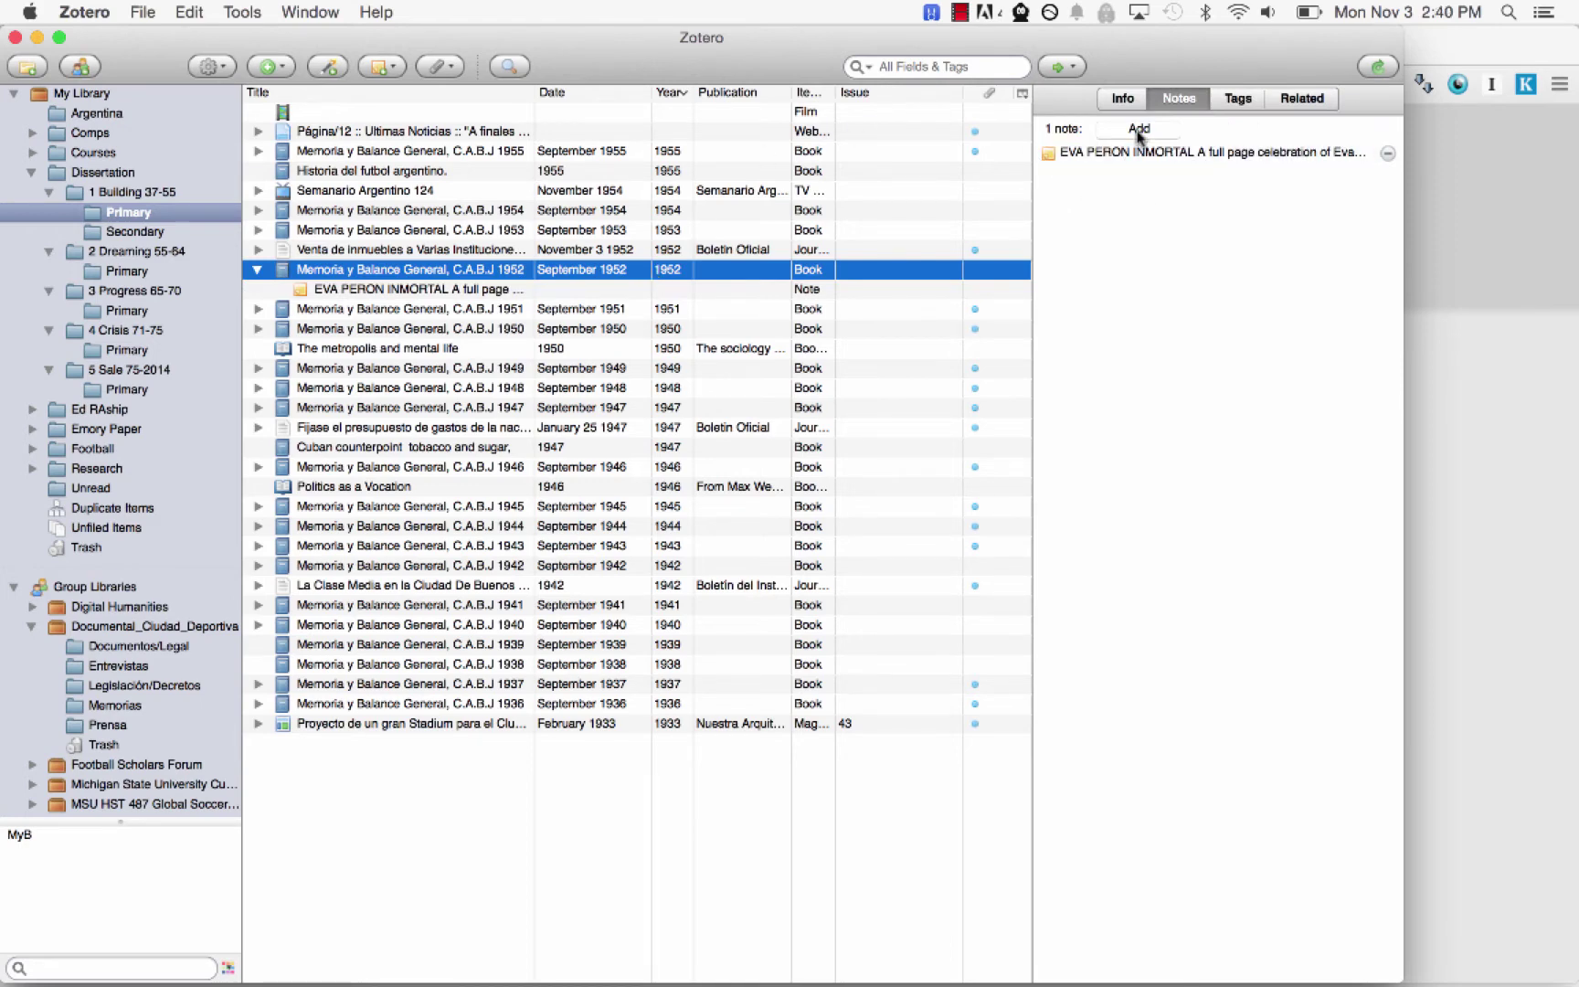
# Step: View the 1952 volume's MyB tag and filter the list by MyB
pyautogui.click(1215, 103)
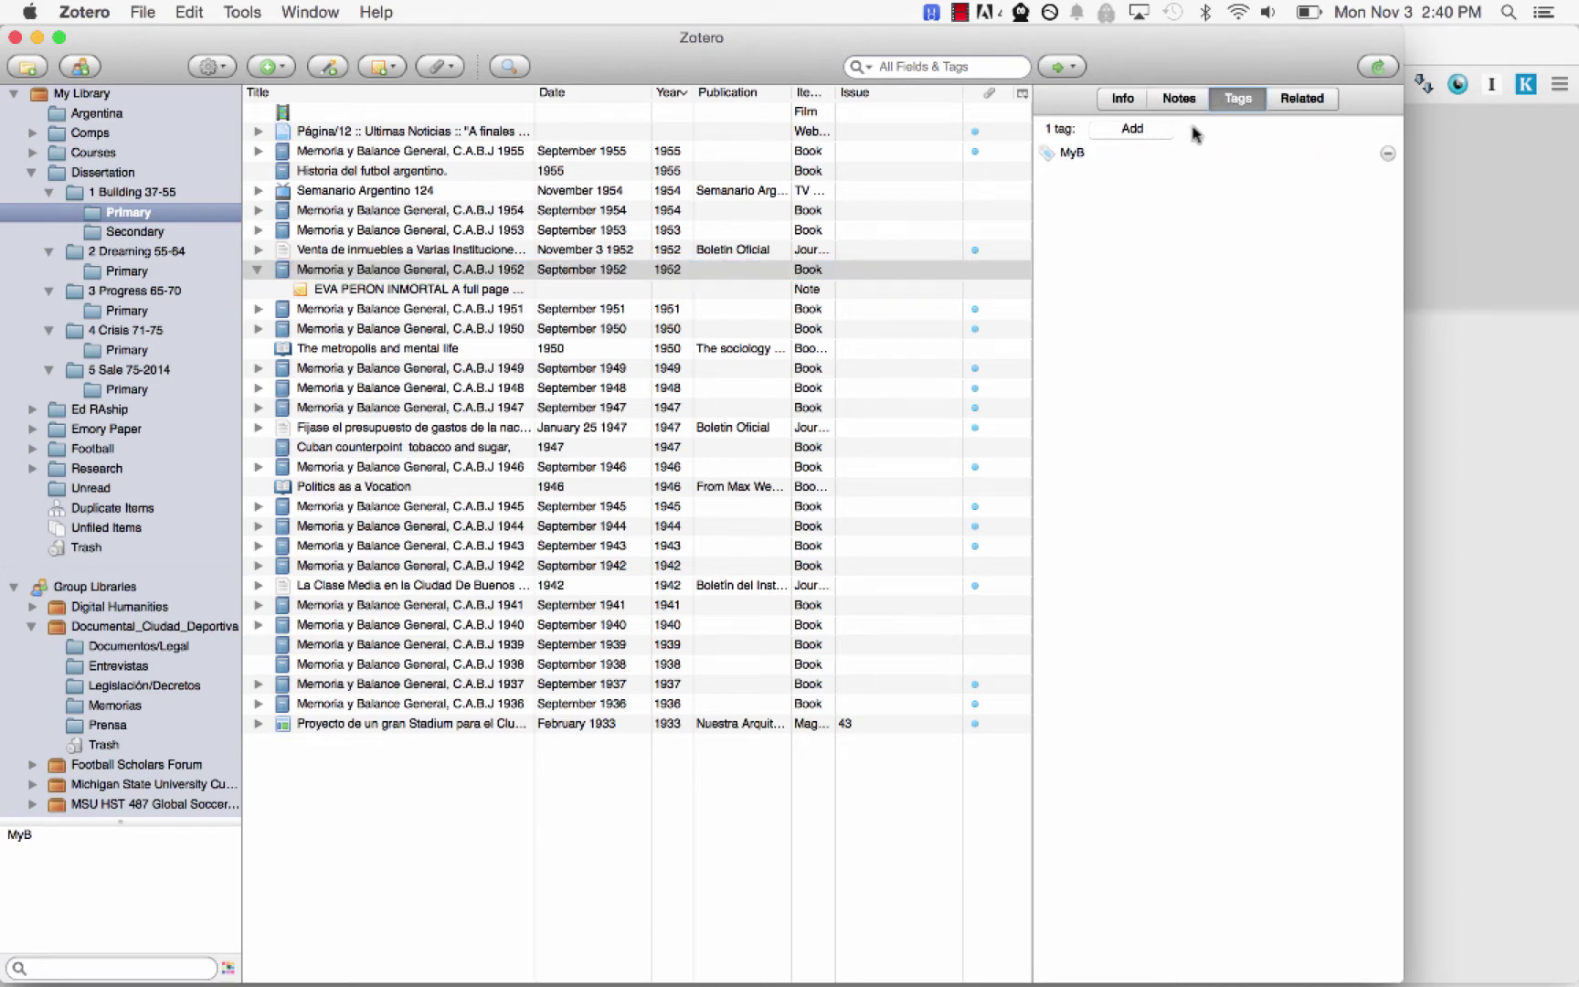
pyautogui.click(1111, 156)
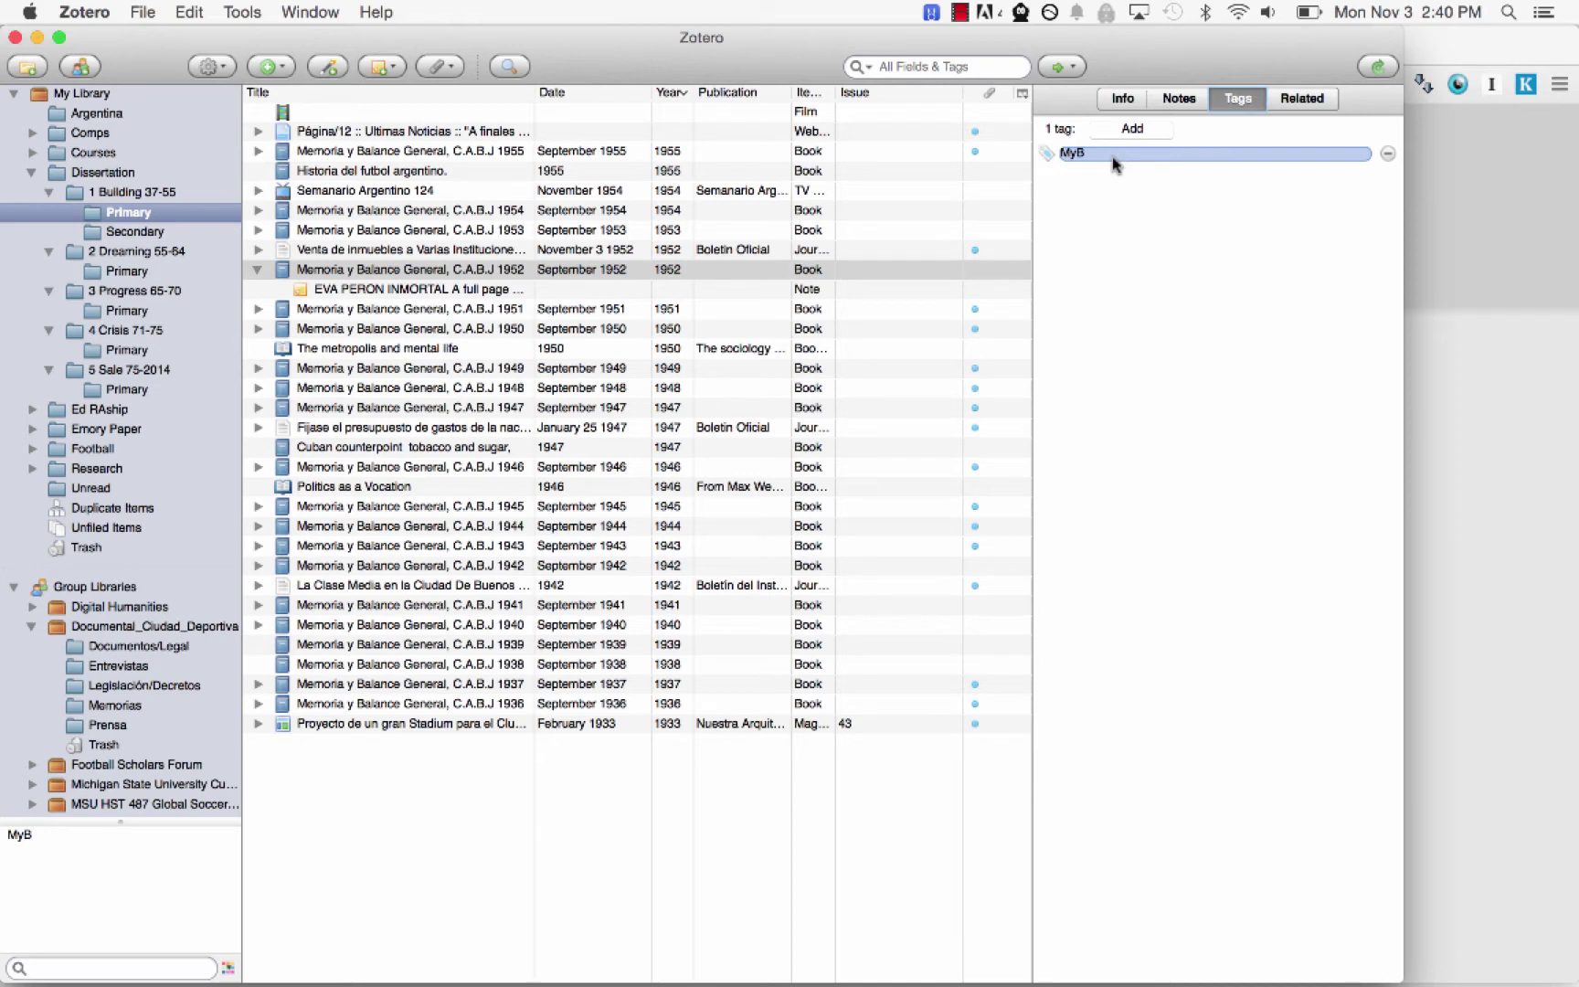
pyautogui.click(19, 835)
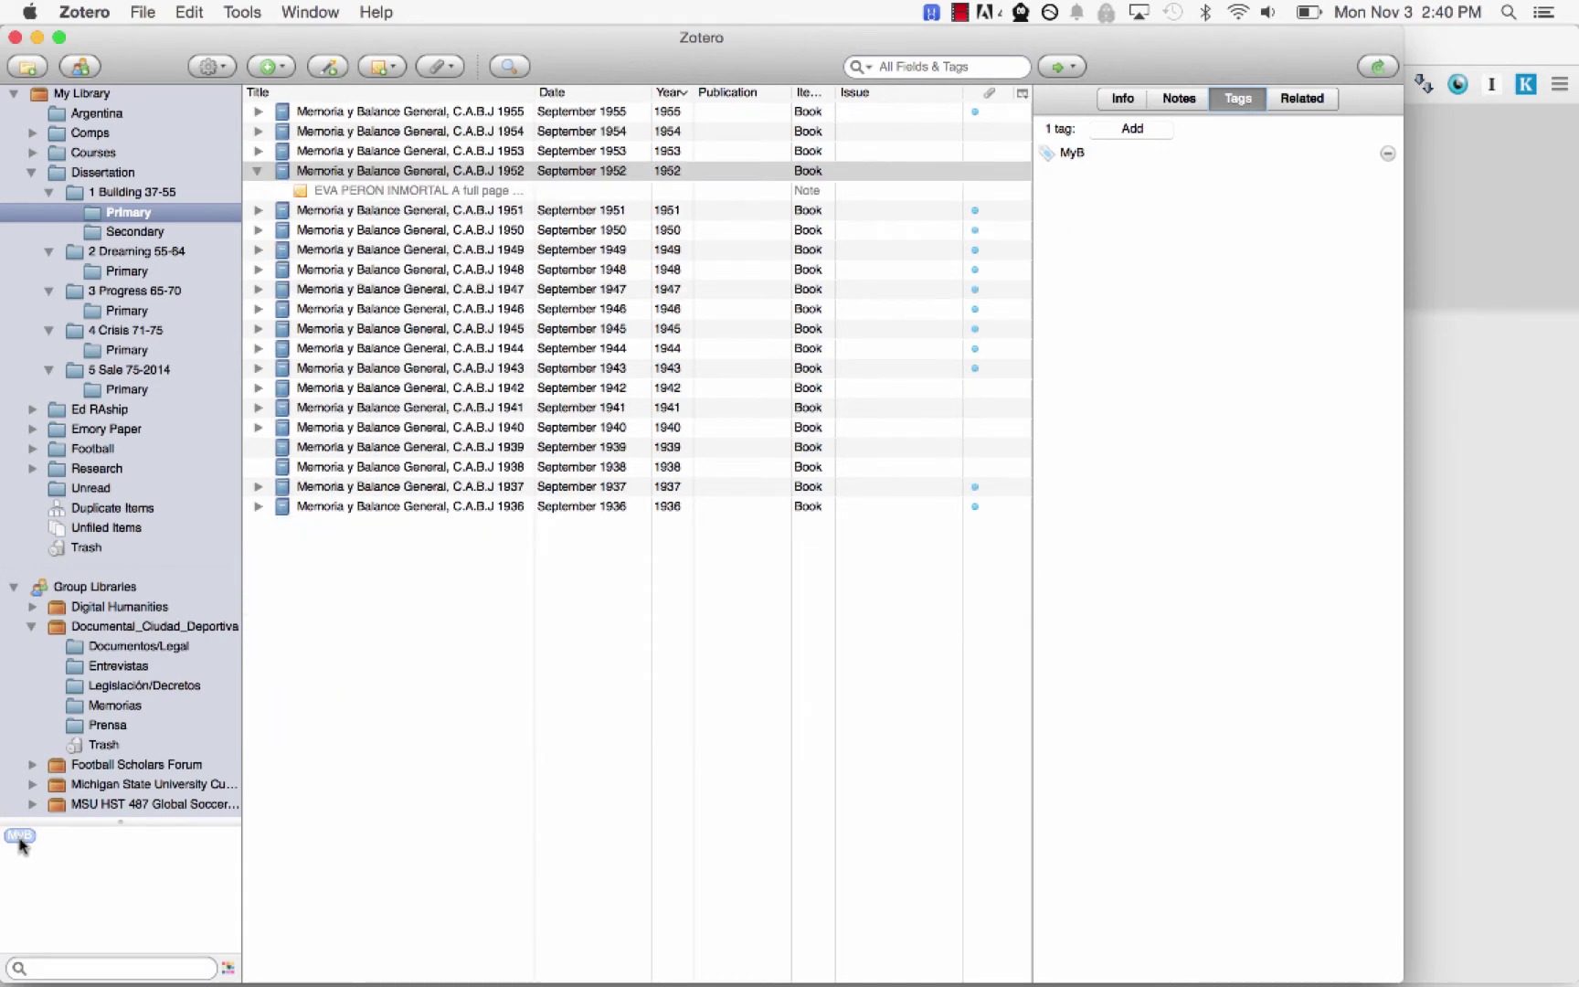
# Step: Colour the MyB tag dark red and clear the MyB filter
pyautogui.rightClick(19, 837)
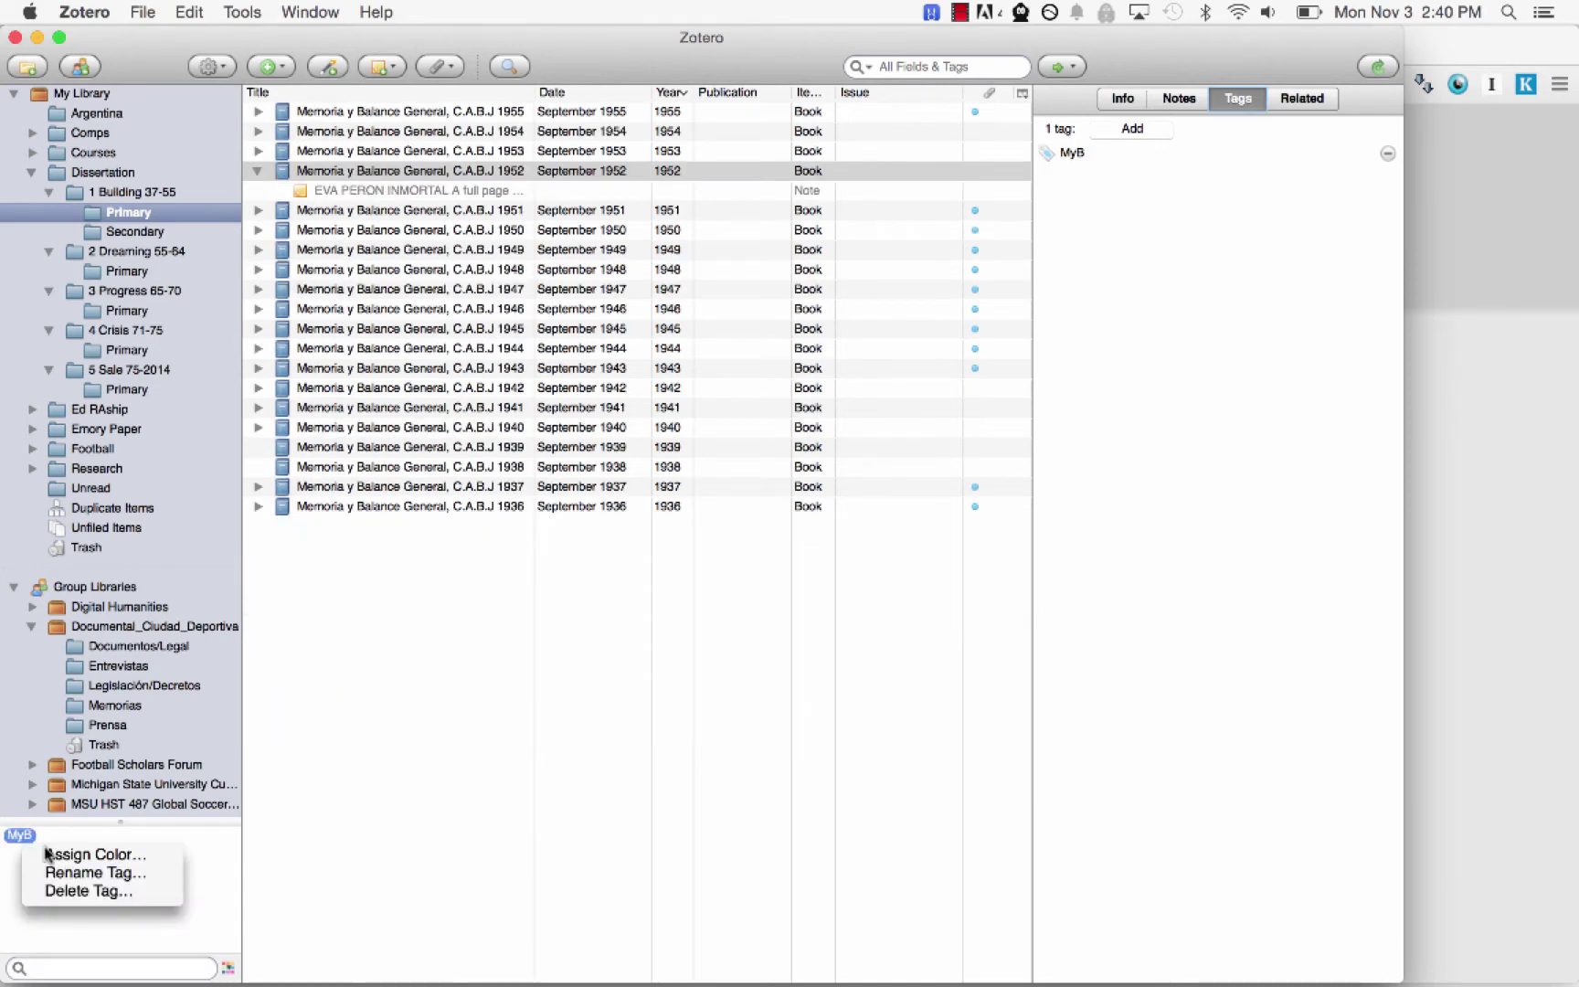
pyautogui.click(47, 855)
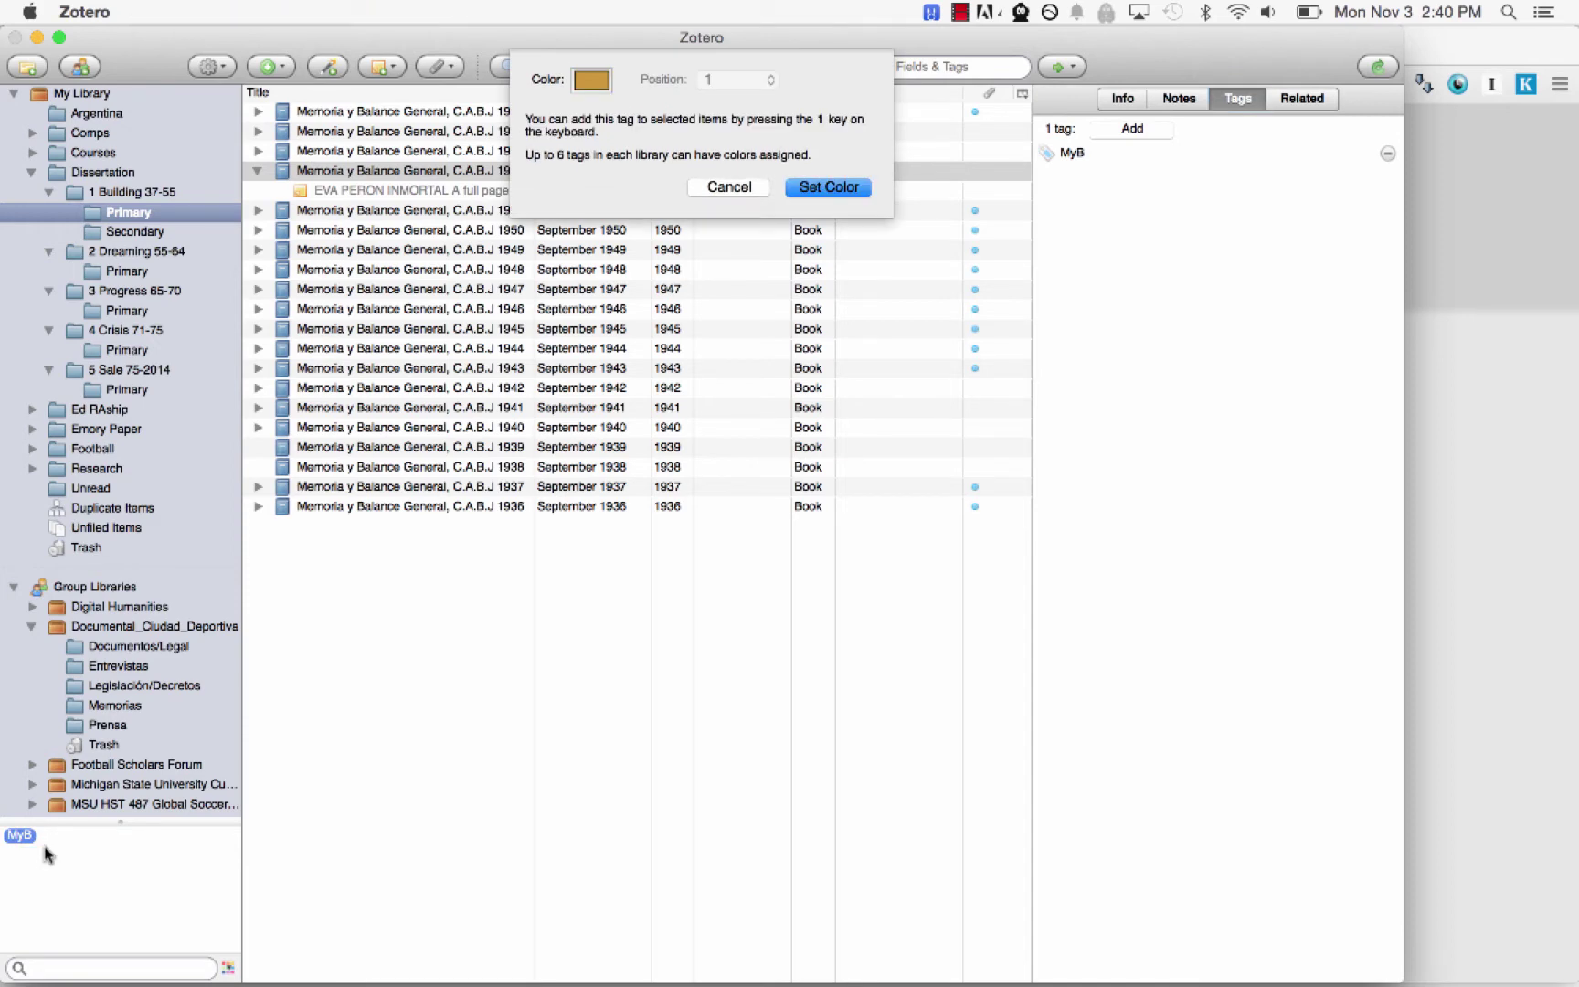
pyautogui.click(591, 81)
pyautogui.click(599, 121)
pyautogui.click(857, 189)
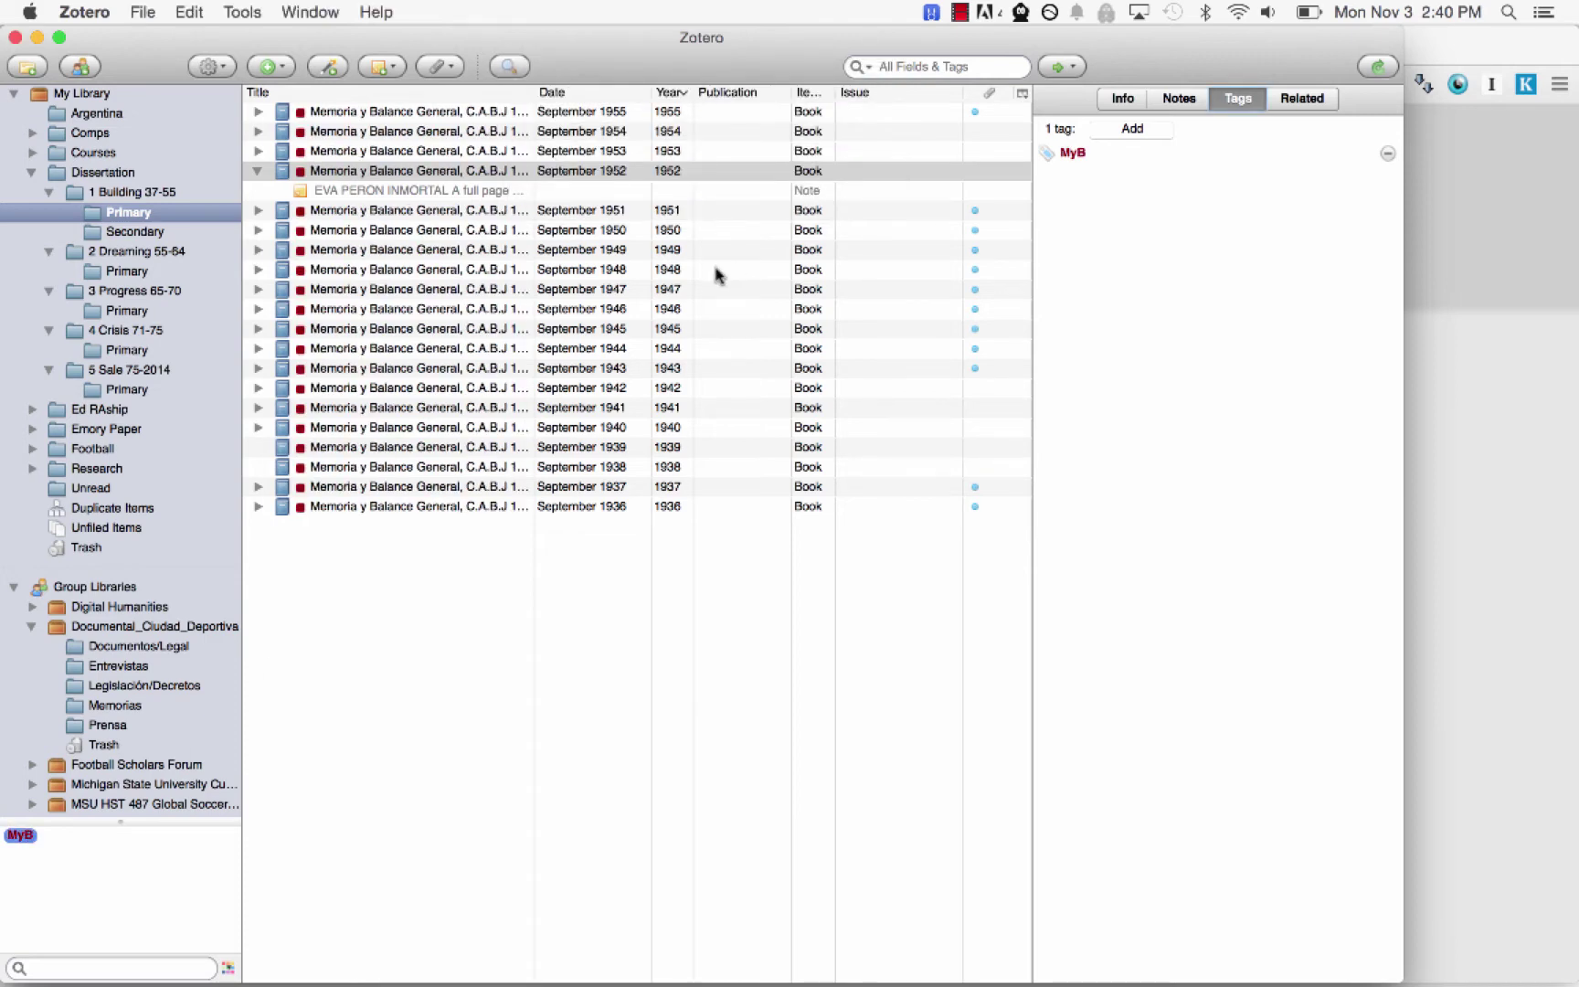
pyautogui.click(18, 836)
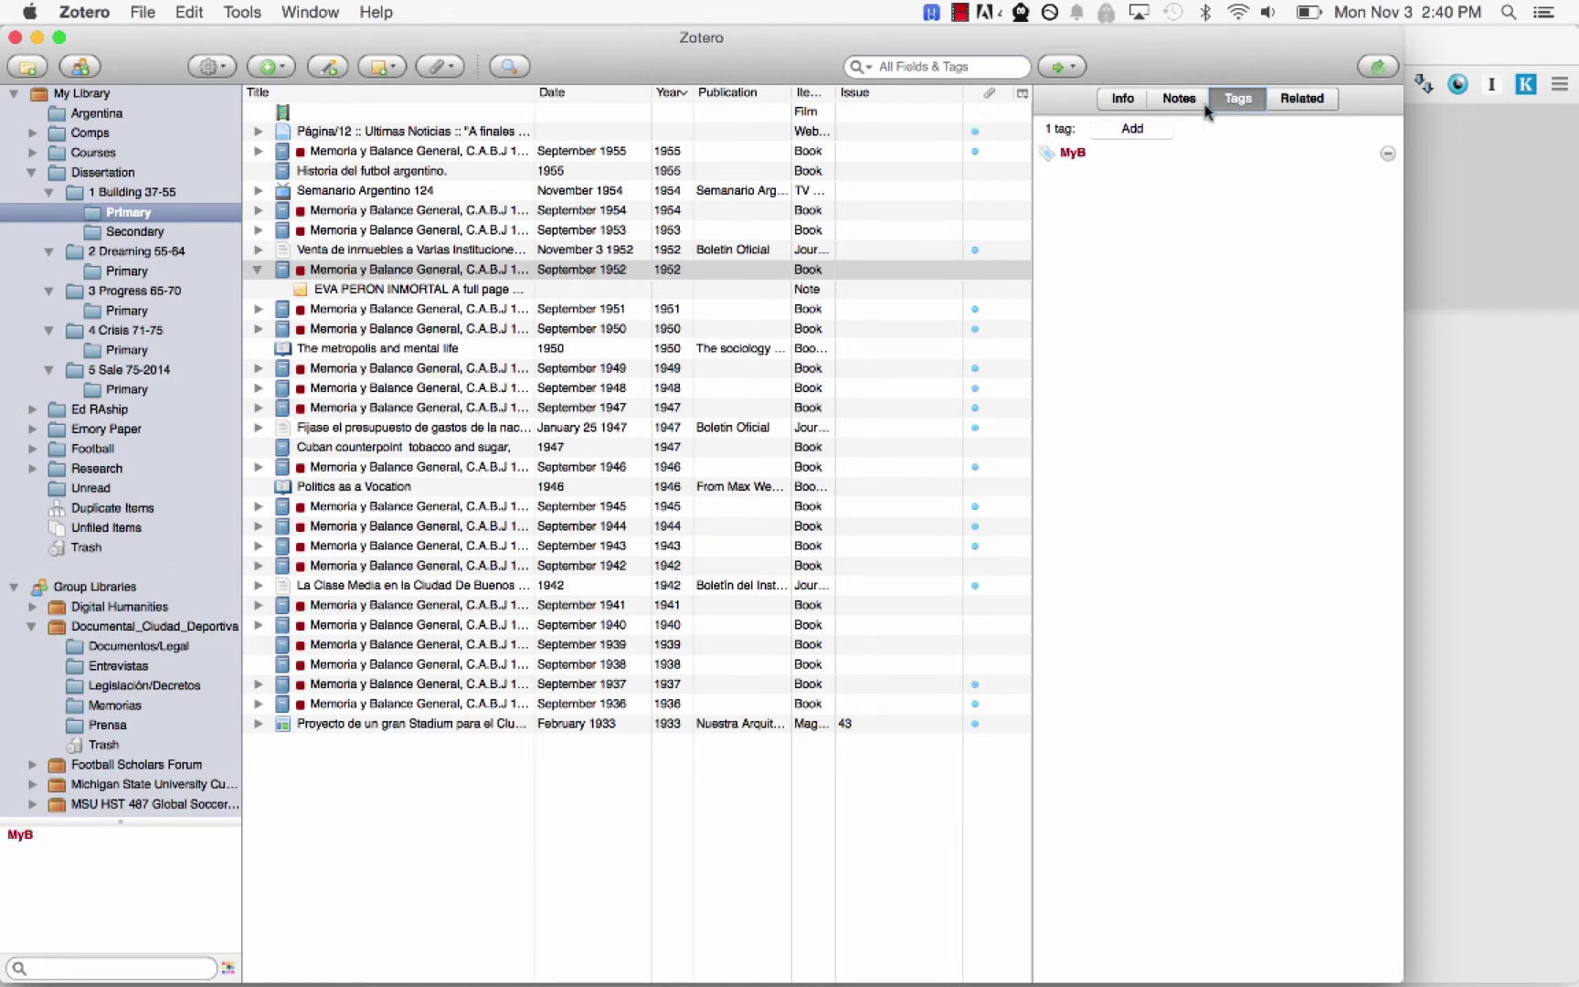
# Step: Jump from Memoria 1952 to its related record 'Venta de inmuebles a Varias Instituciones Deportivas'
pyautogui.click(1309, 101)
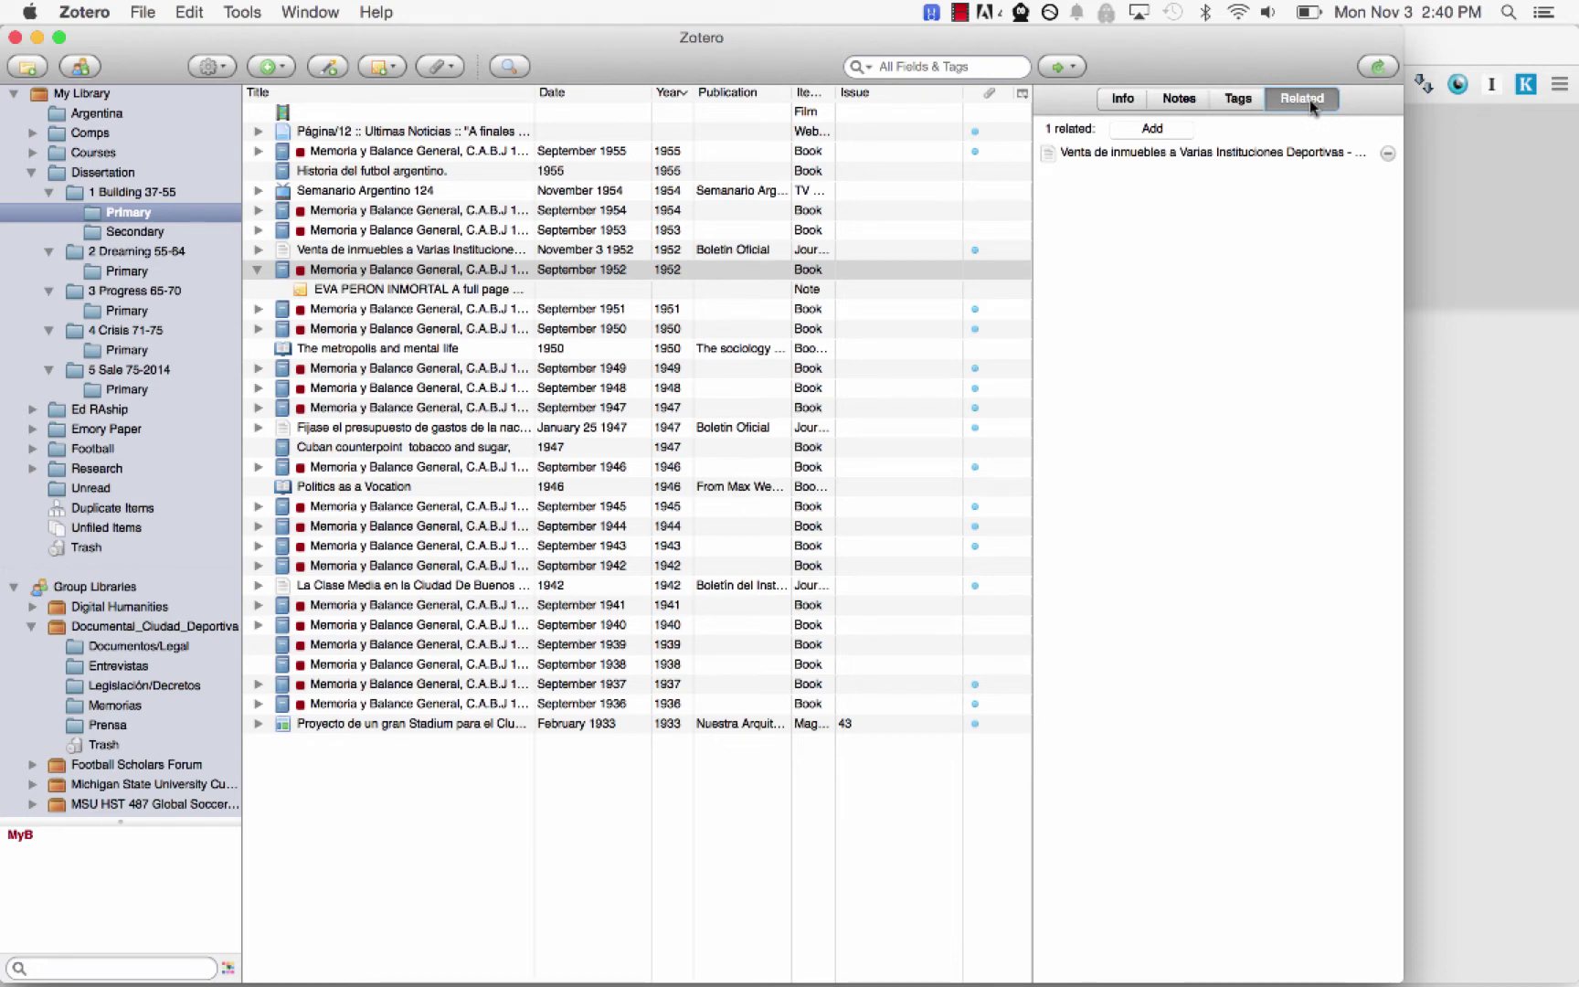
pyautogui.click(1284, 153)
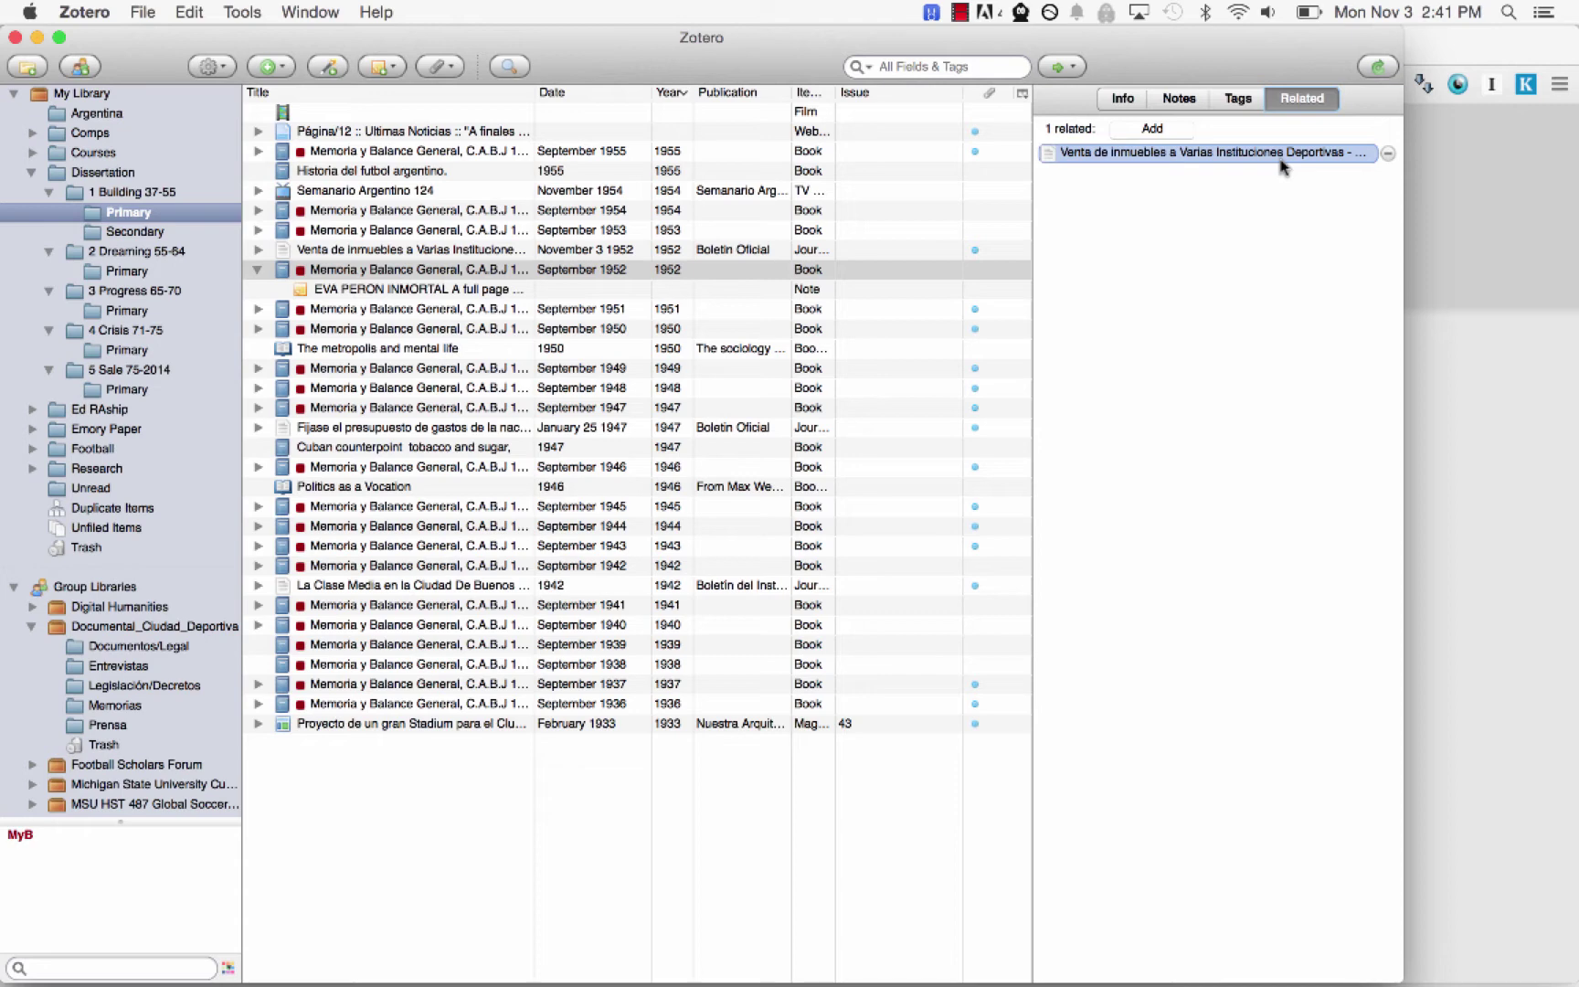
pyautogui.click(1282, 163)
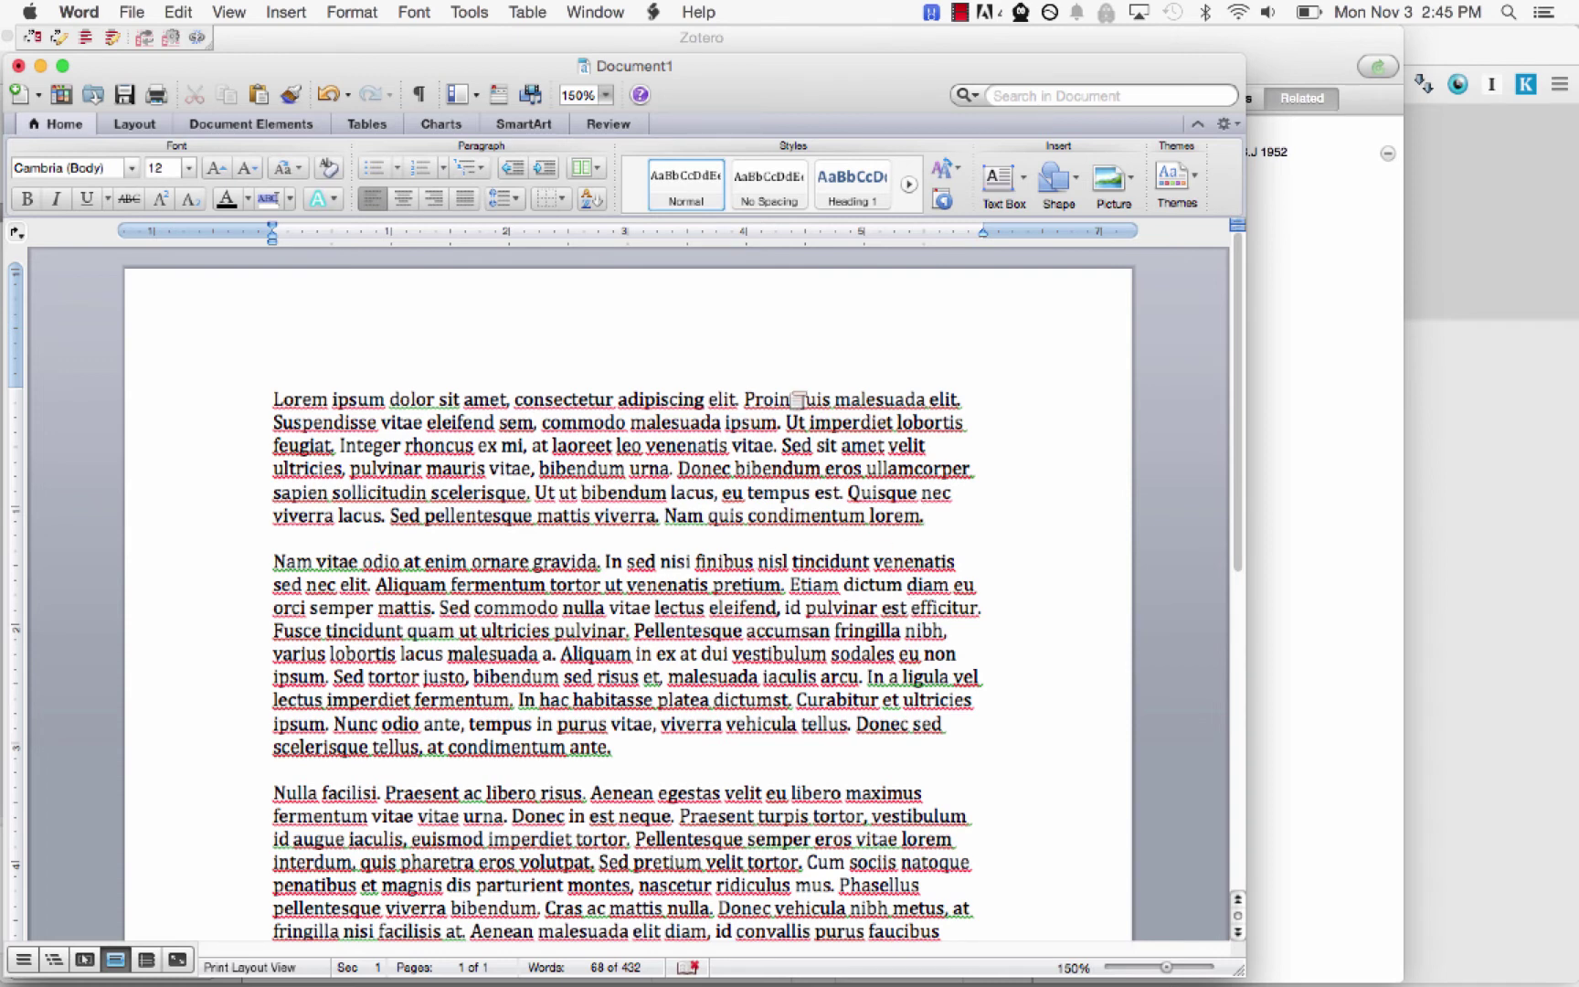
# Step: Start a Zotero citation, choosing Chicago 16th edition (full note) with footnotes
pyautogui.click(653, 10)
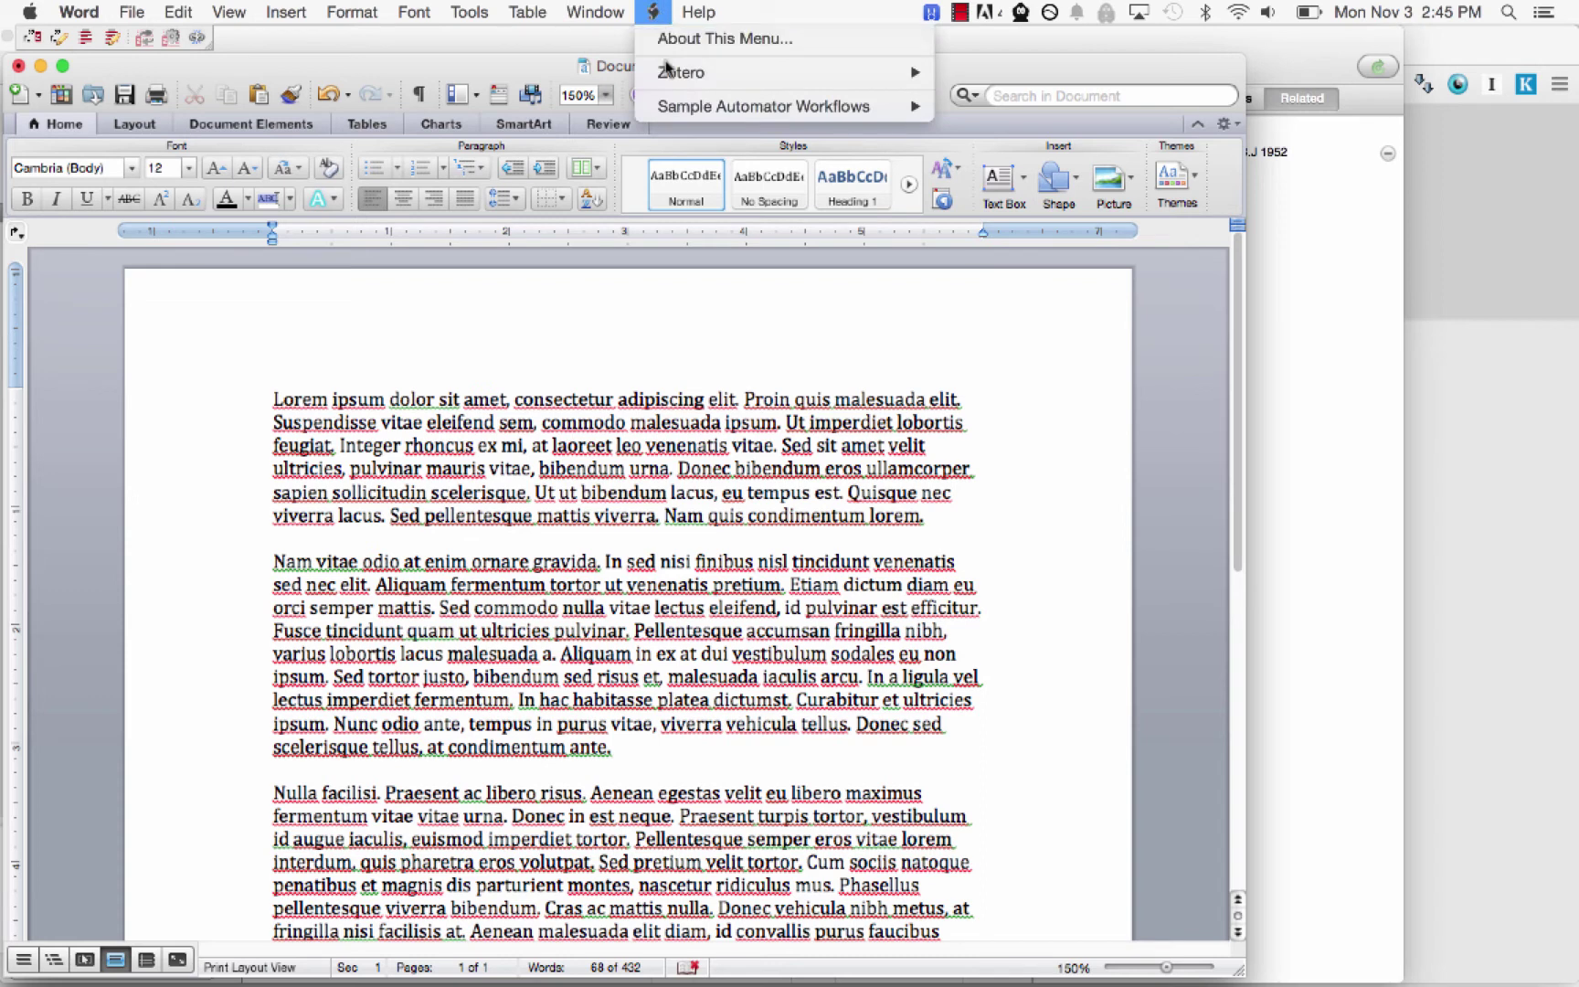
pyautogui.moveTo(664, 69)
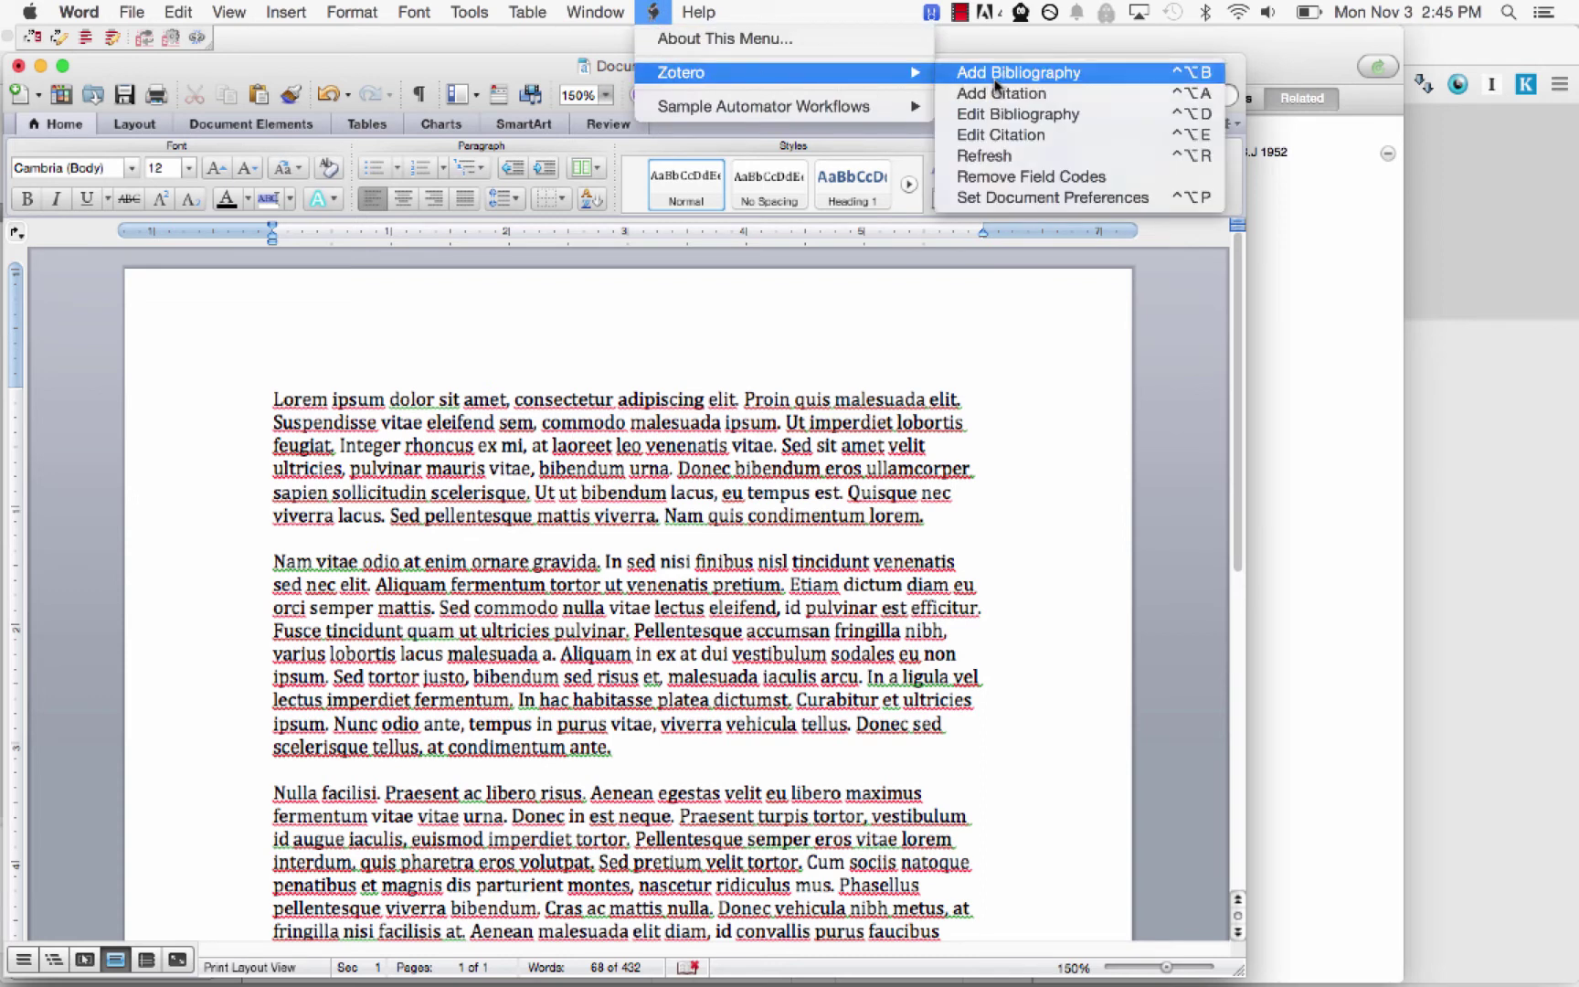
pyautogui.click(1012, 93)
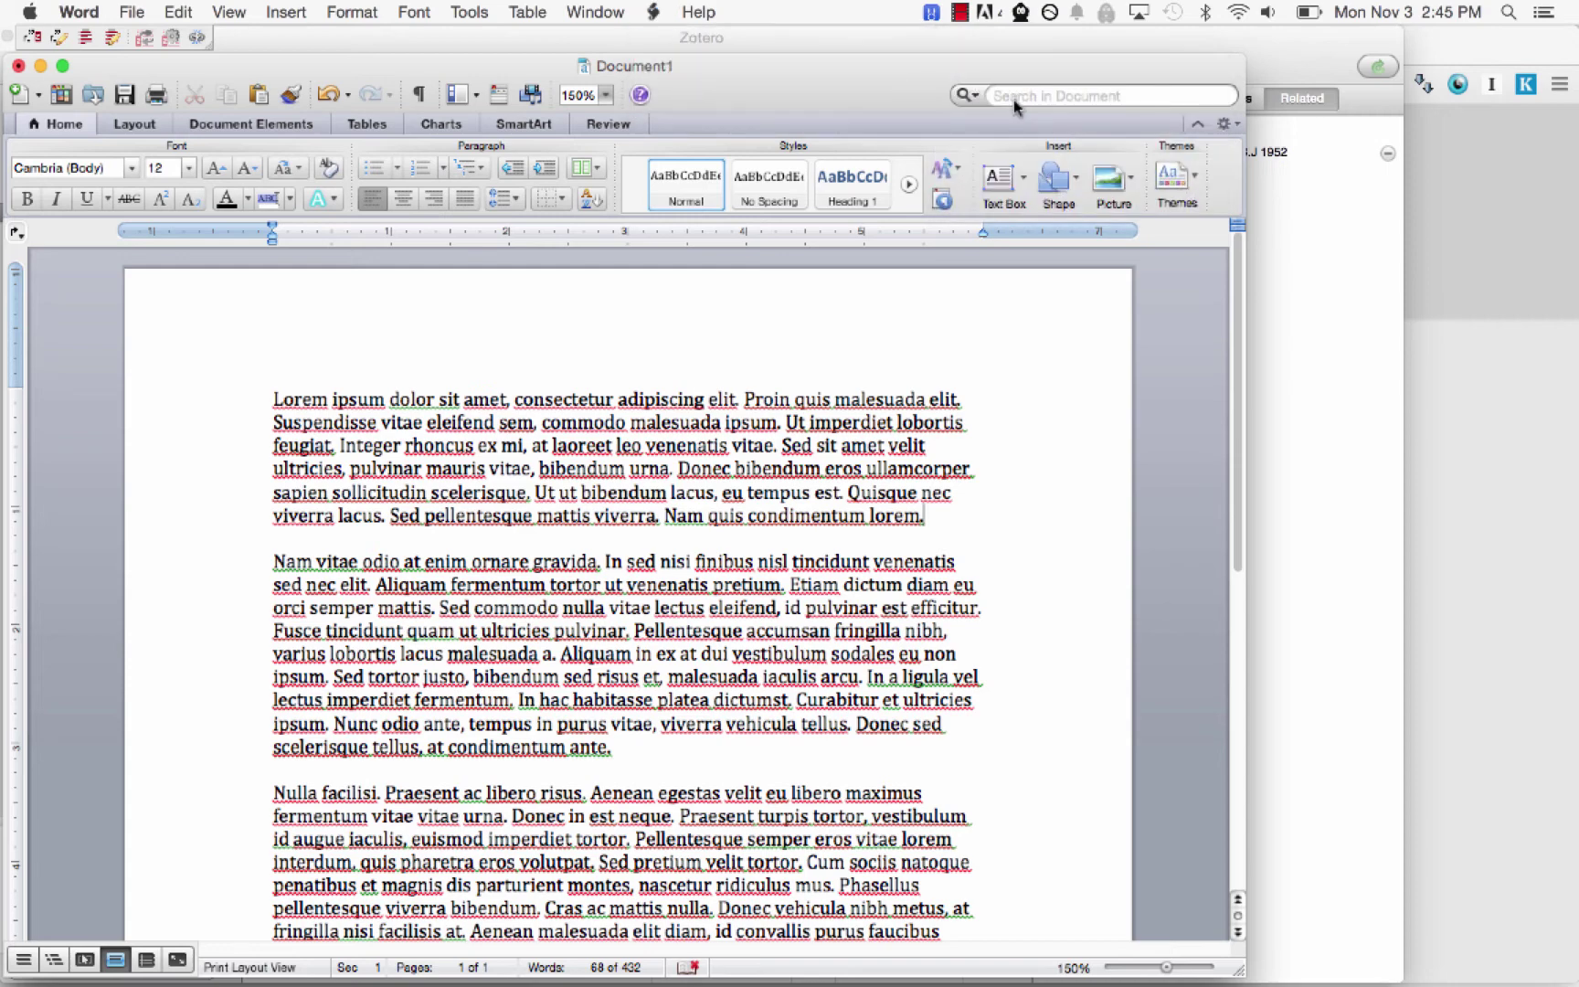
pyautogui.moveTo(1059, 237); pyautogui.dragTo(745, 189)
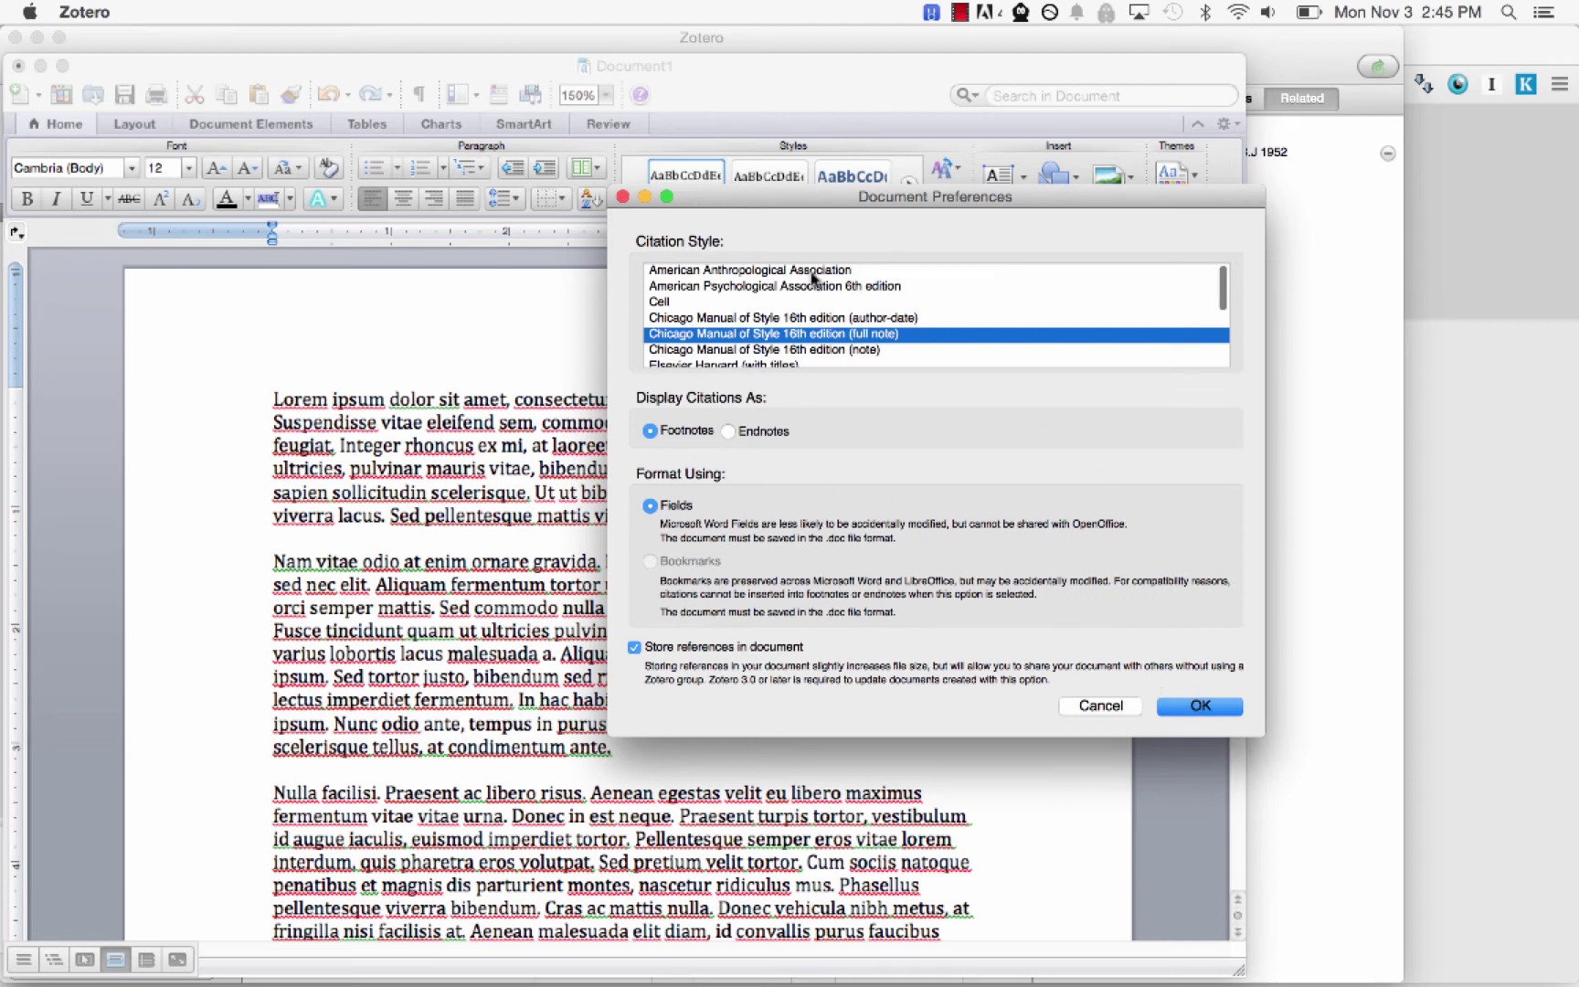
pyautogui.scroll(-3, 807, 288)
pyautogui.scroll(3, 807, 291)
pyautogui.click(1205, 708)
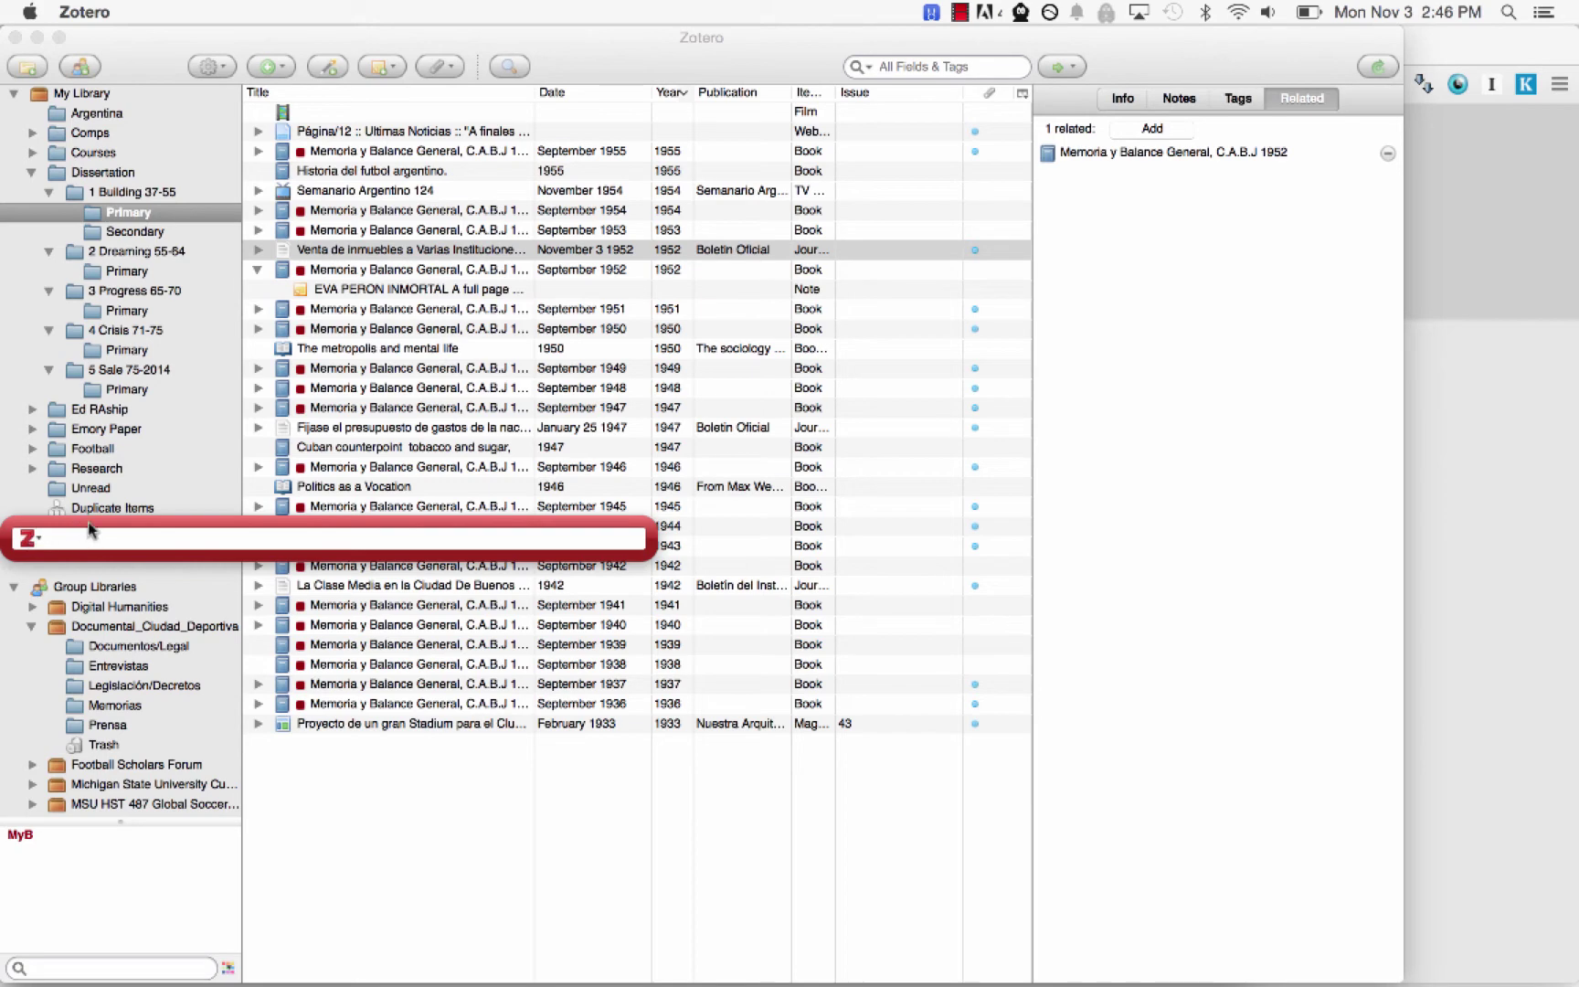
# Step: Move the citation search bar and switch it to the full citation editor
pyautogui.moveTo(91, 535); pyautogui.dragTo(247, 471)
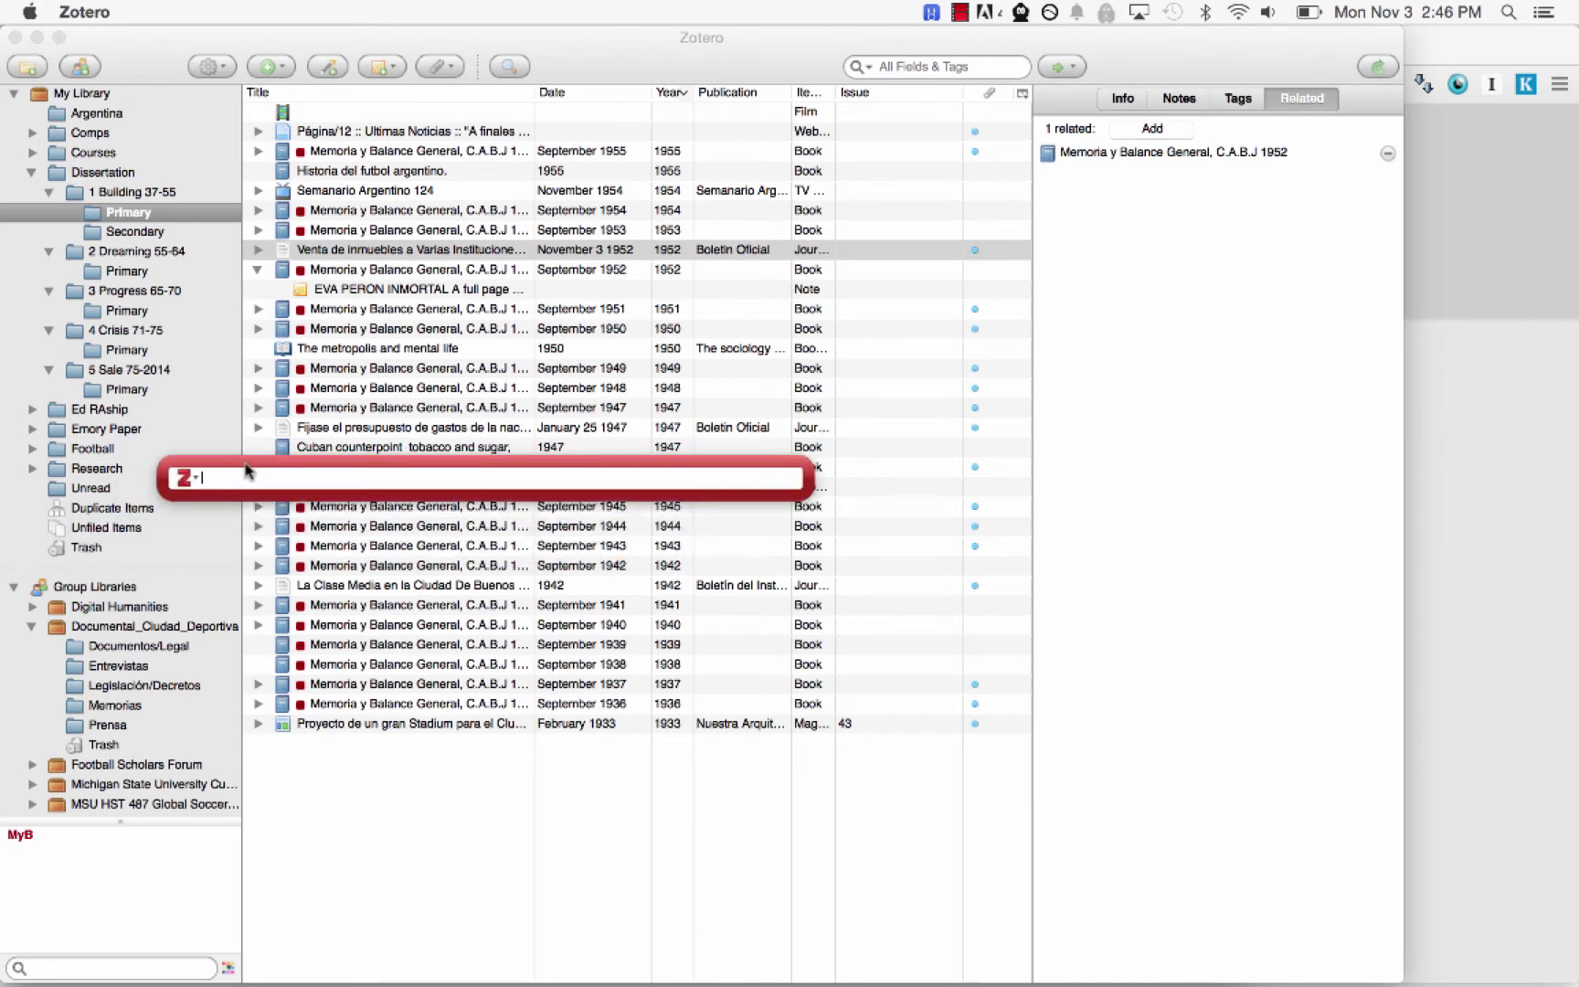
pyautogui.write('sugru')
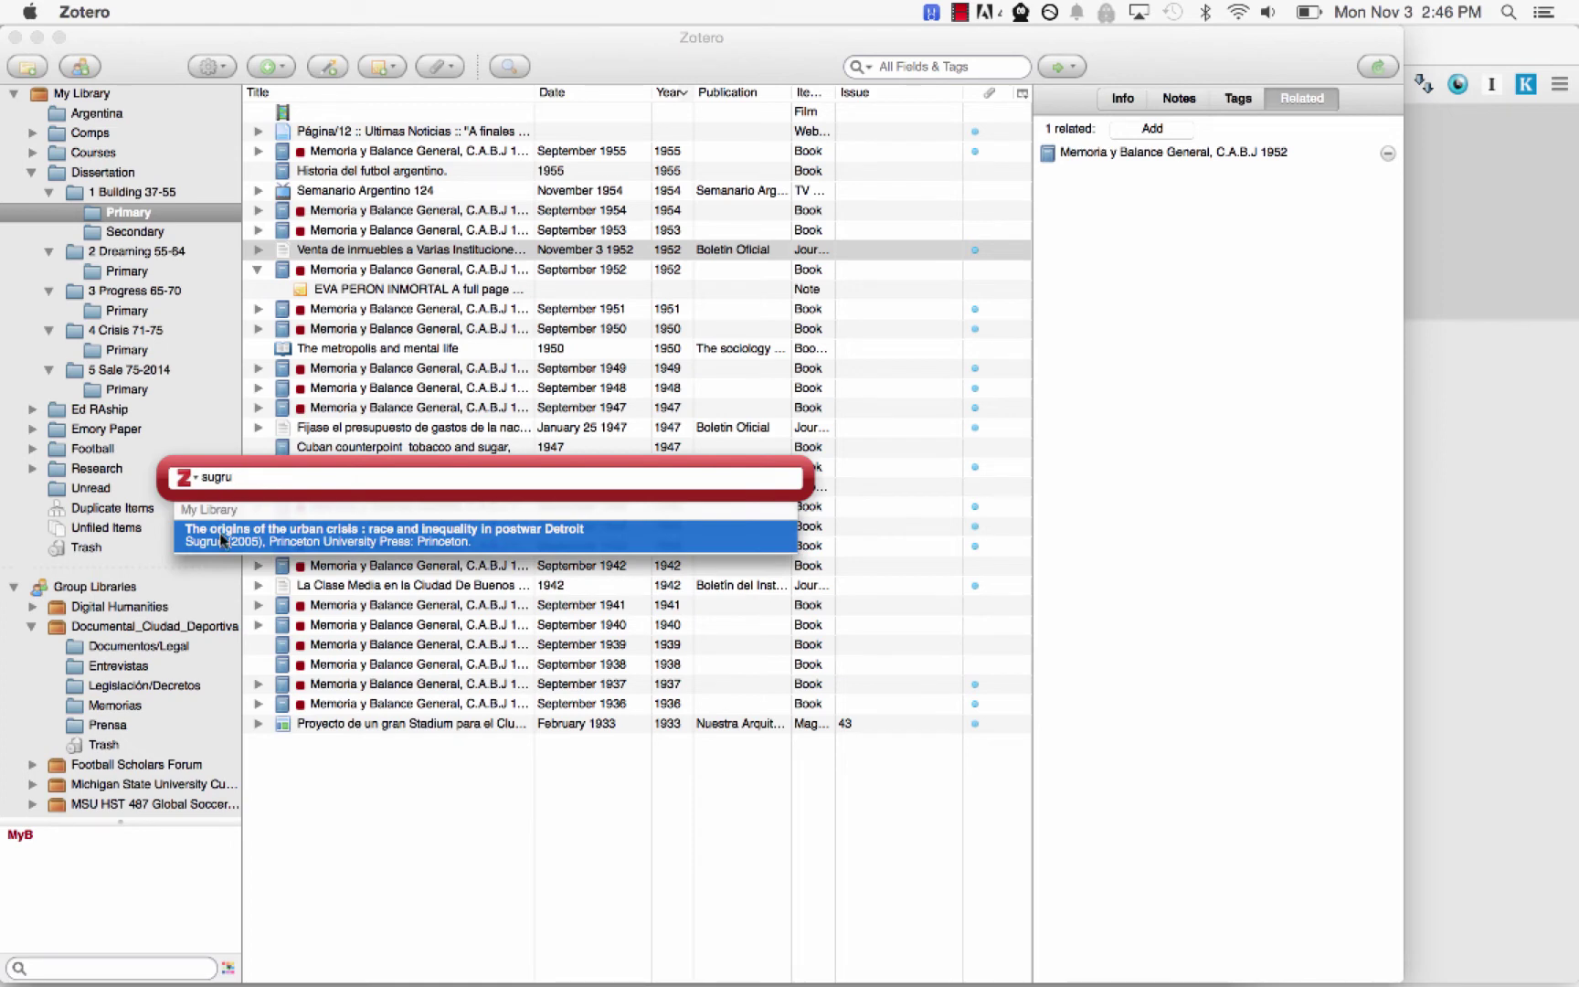
pyautogui.click(190, 477)
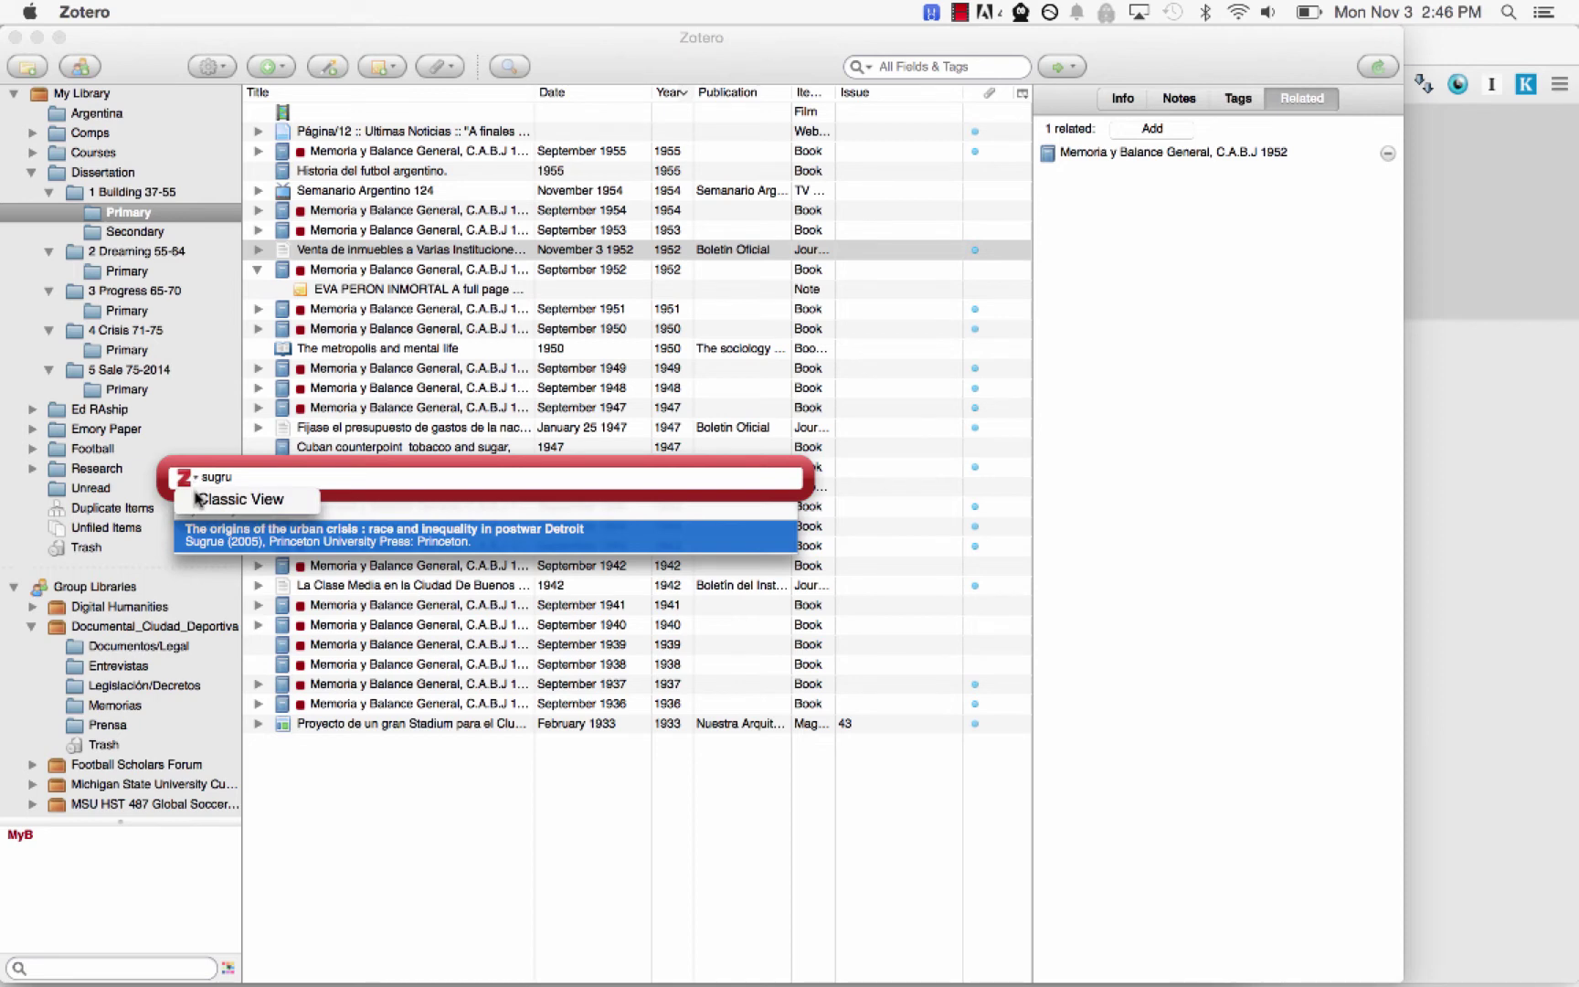
pyautogui.click(240, 499)
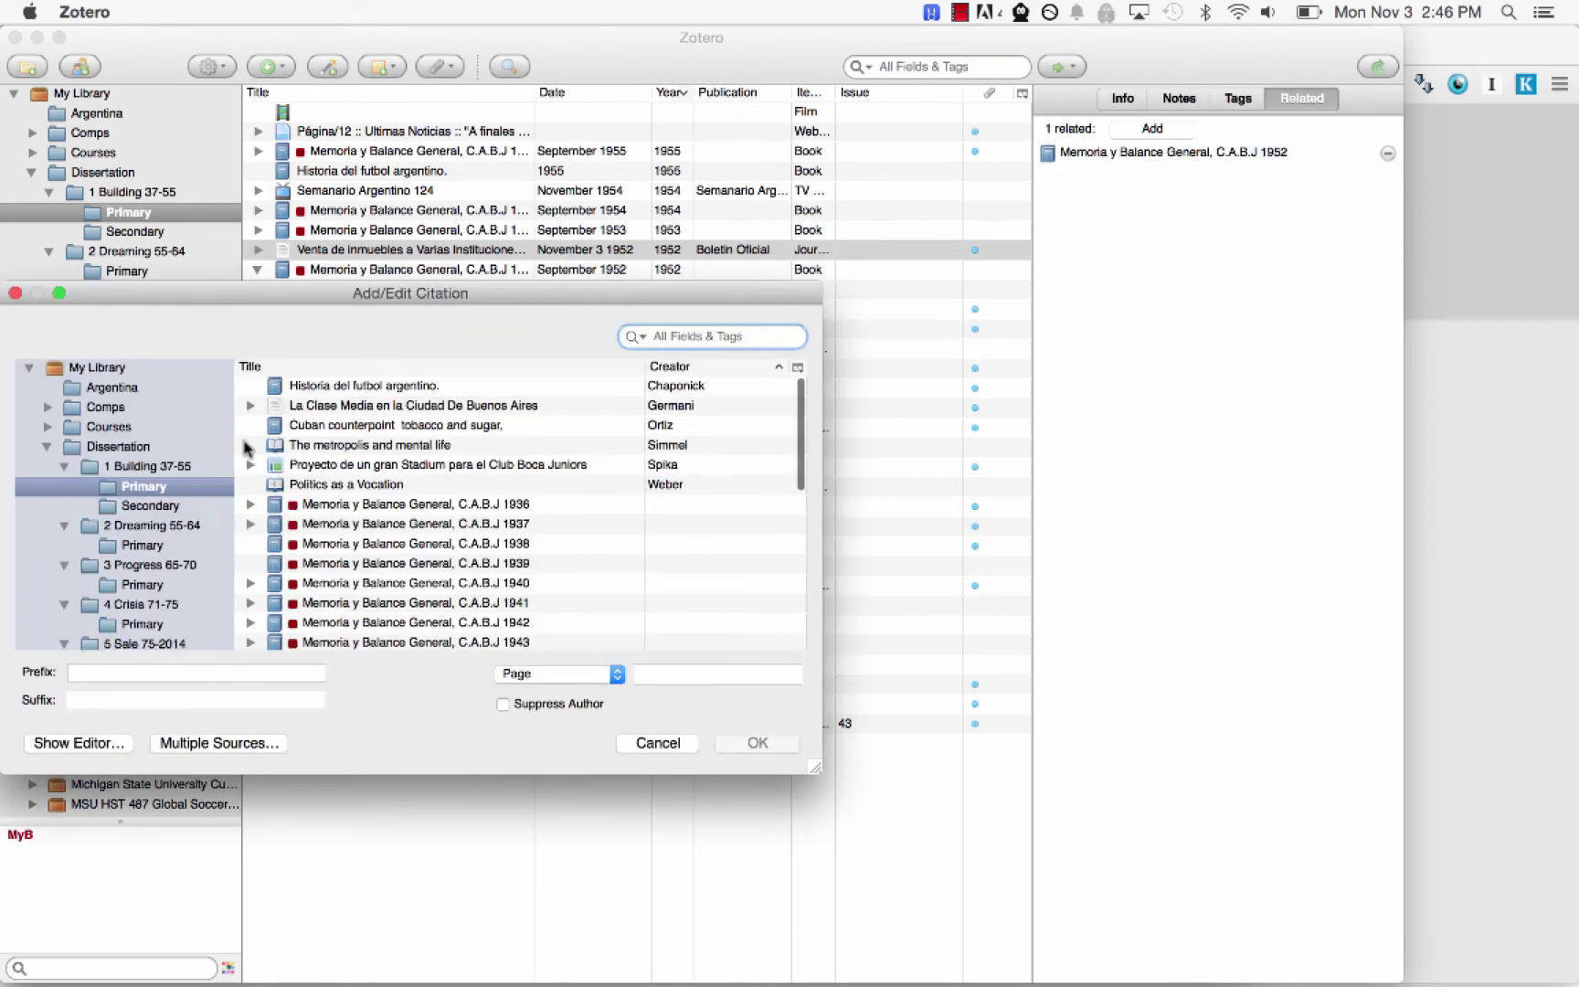
# Step: Find Sugrue's The Origins of the Urban Crisis and cite it at page 23
pyautogui.write('surplu')
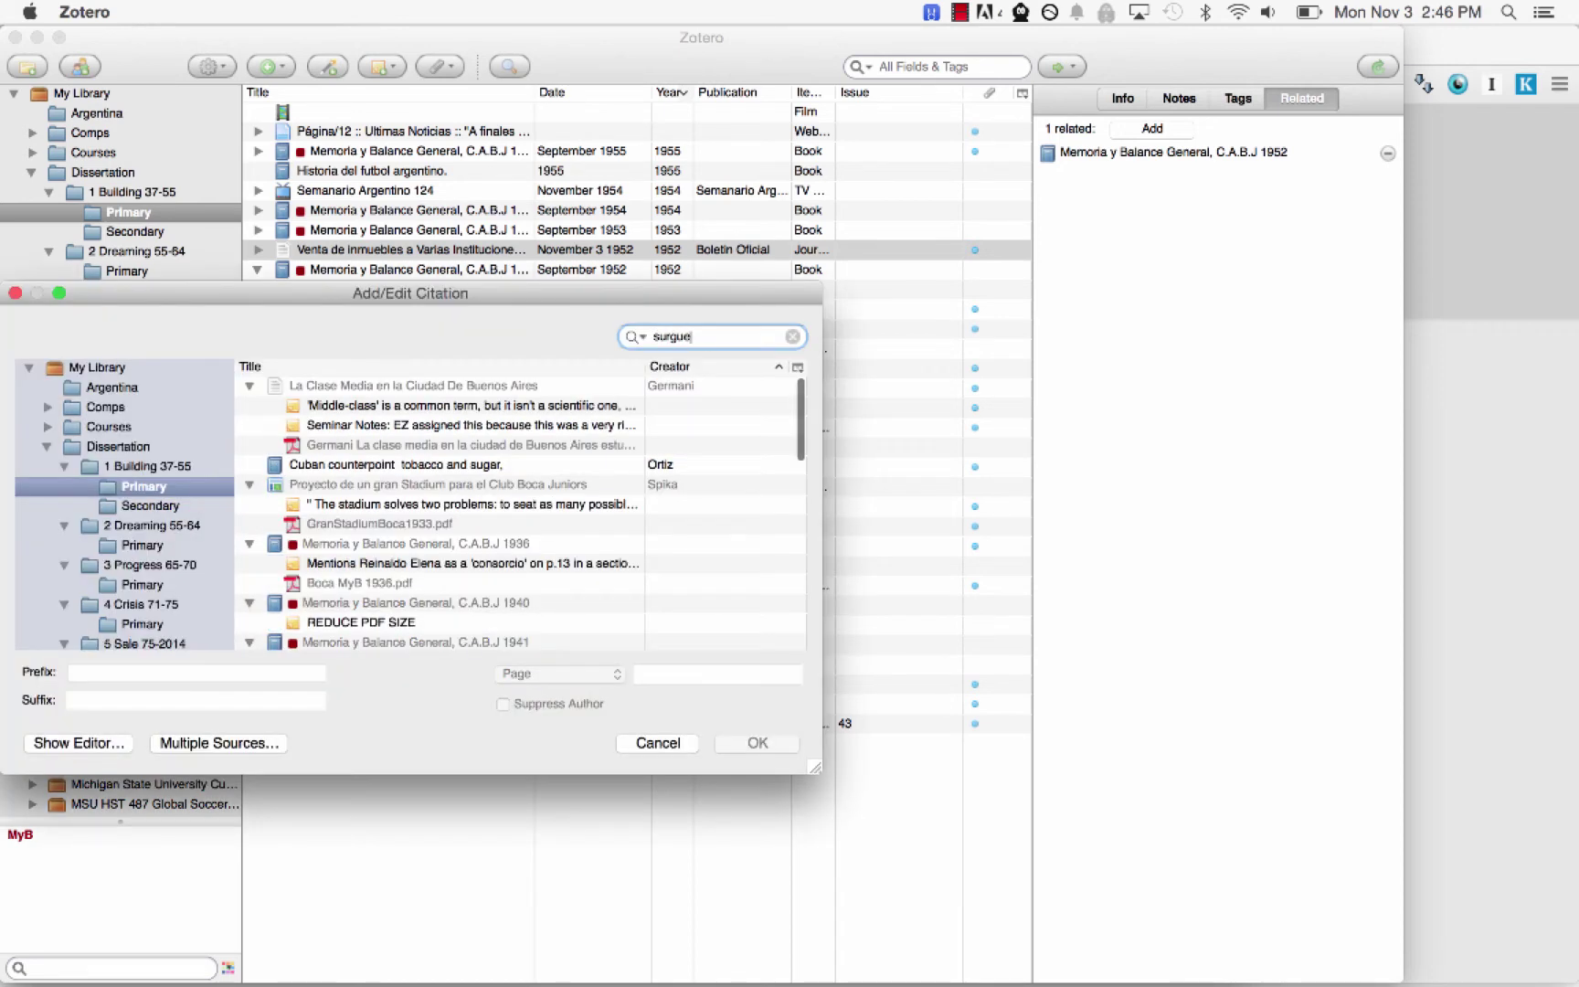
pyautogui.press('BackSpace')
pyautogui.press('BackSpace')
pyautogui.press('BackSpace')
pyautogui.write('grue')
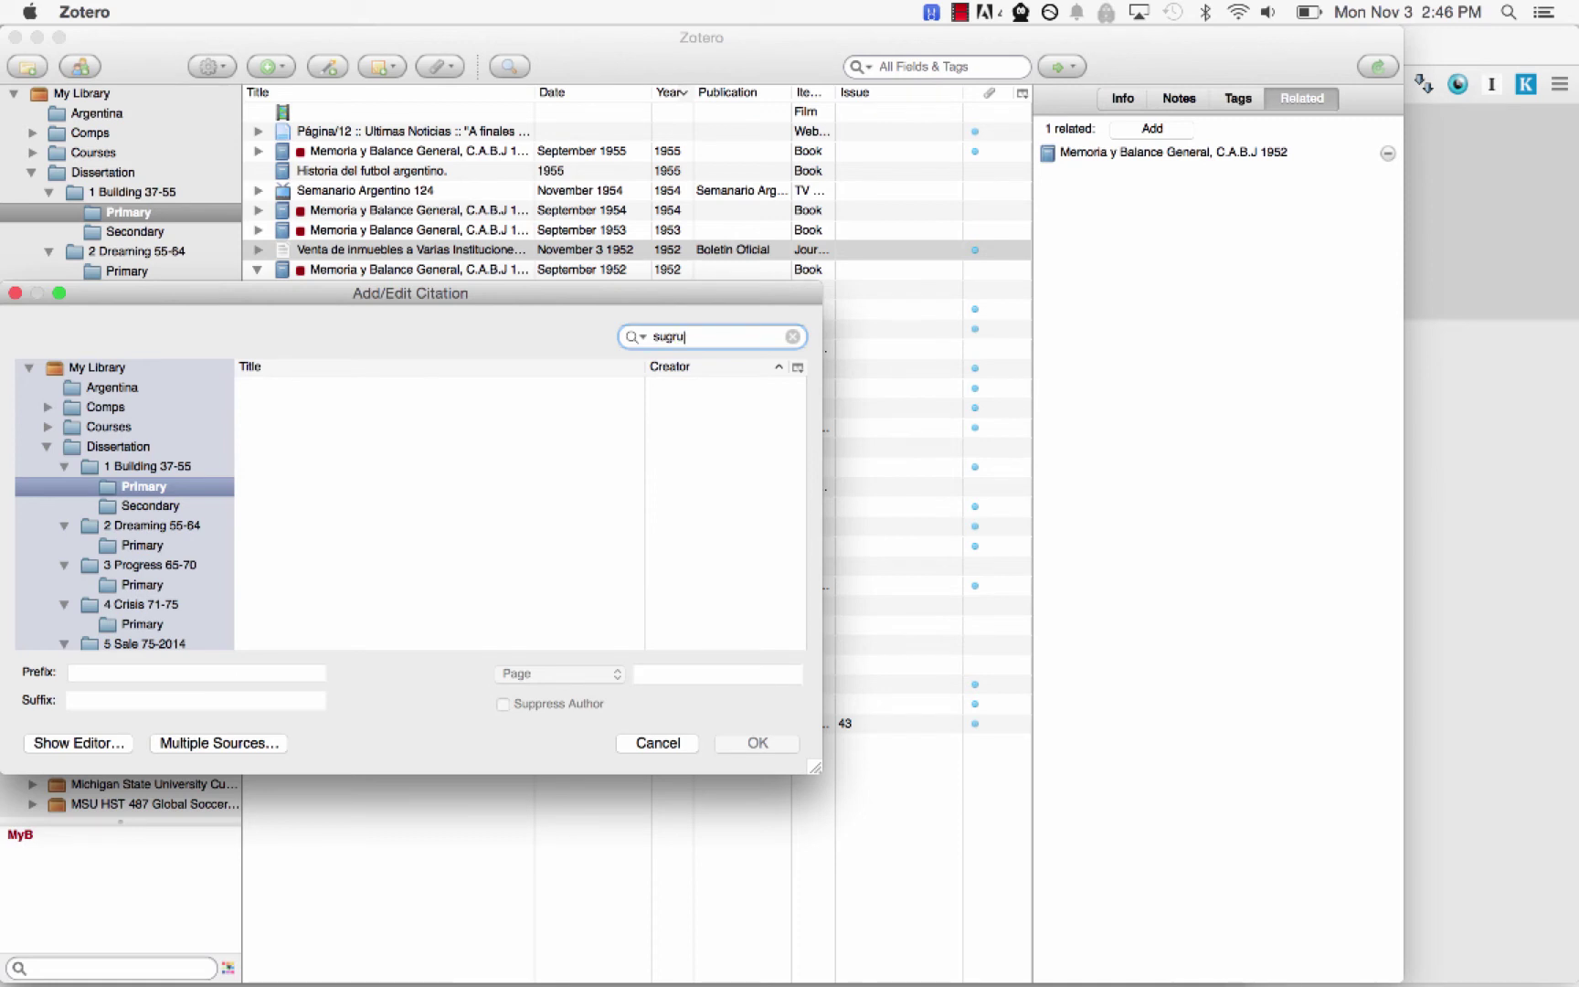
pyautogui.press('BackSpace')
pyautogui.press('BackSpace')
pyautogui.press('BackSpace')
pyautogui.press('BackSpace')
pyautogui.click(99, 370)
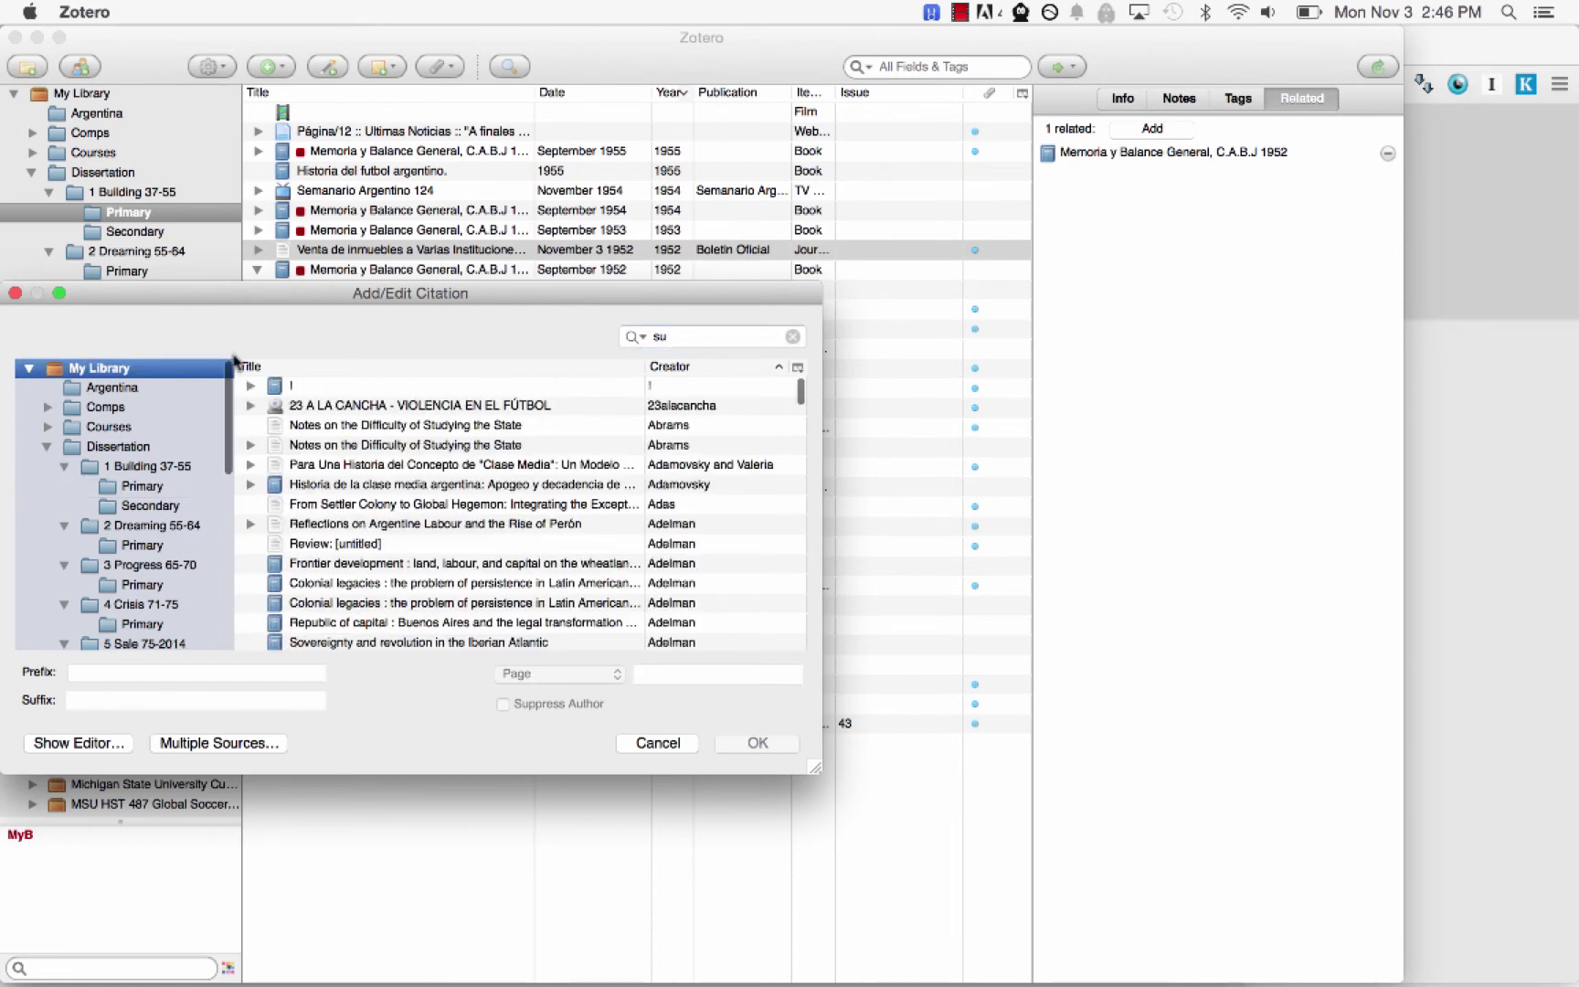
pyautogui.click(691, 337)
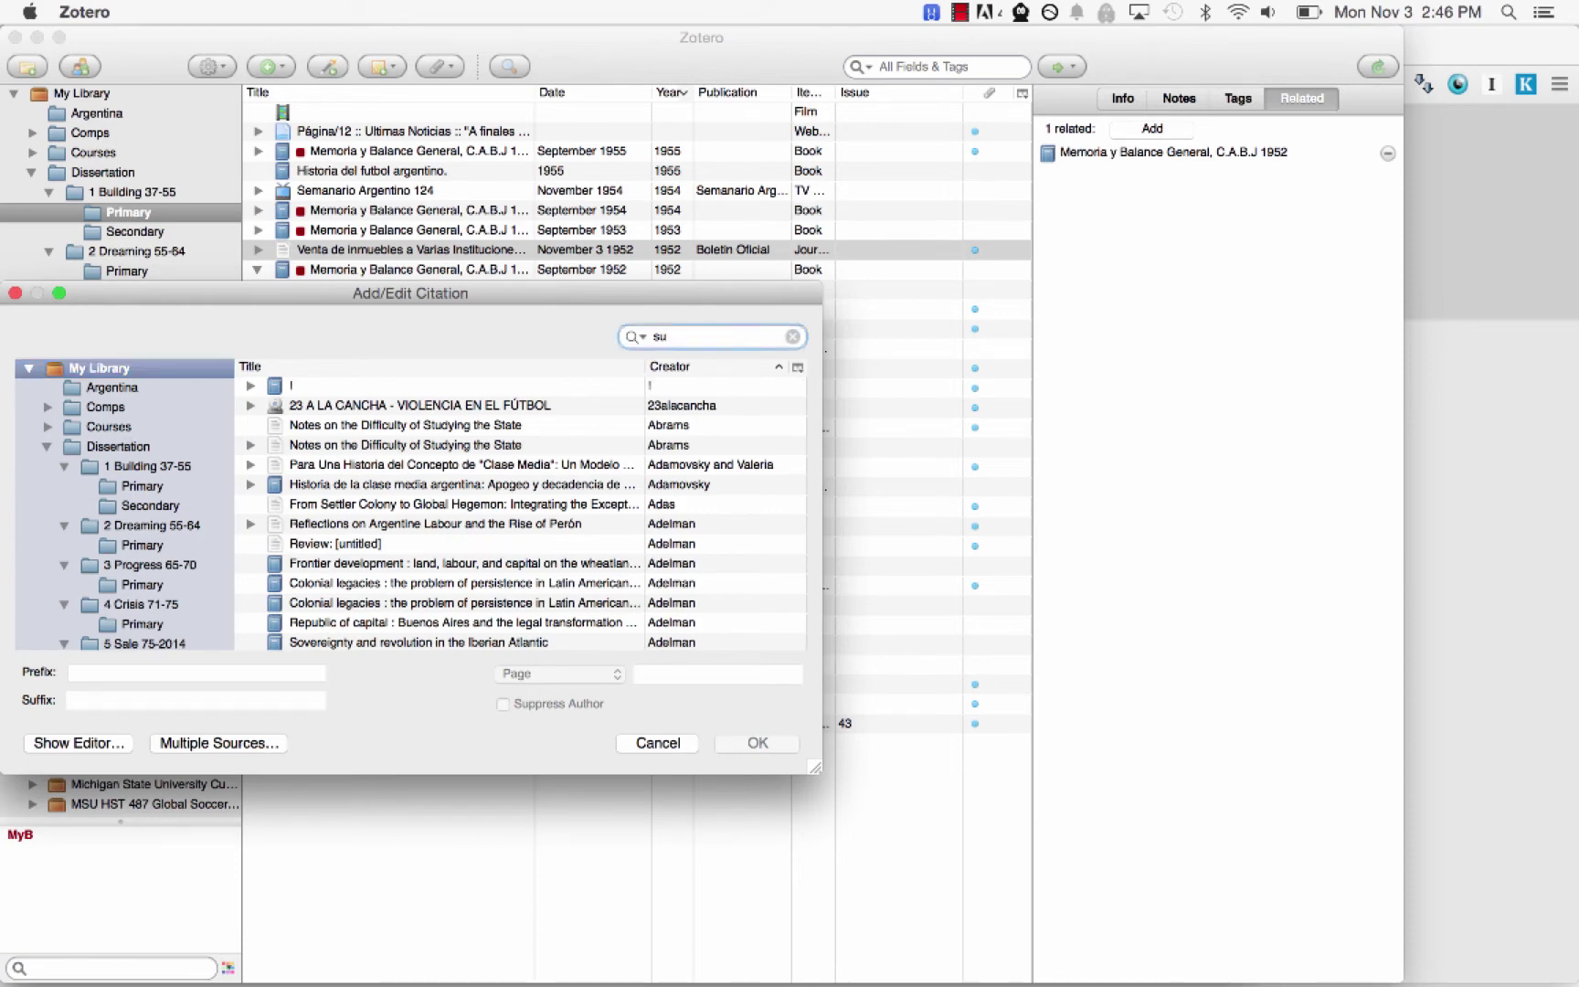
pyautogui.write('grue')
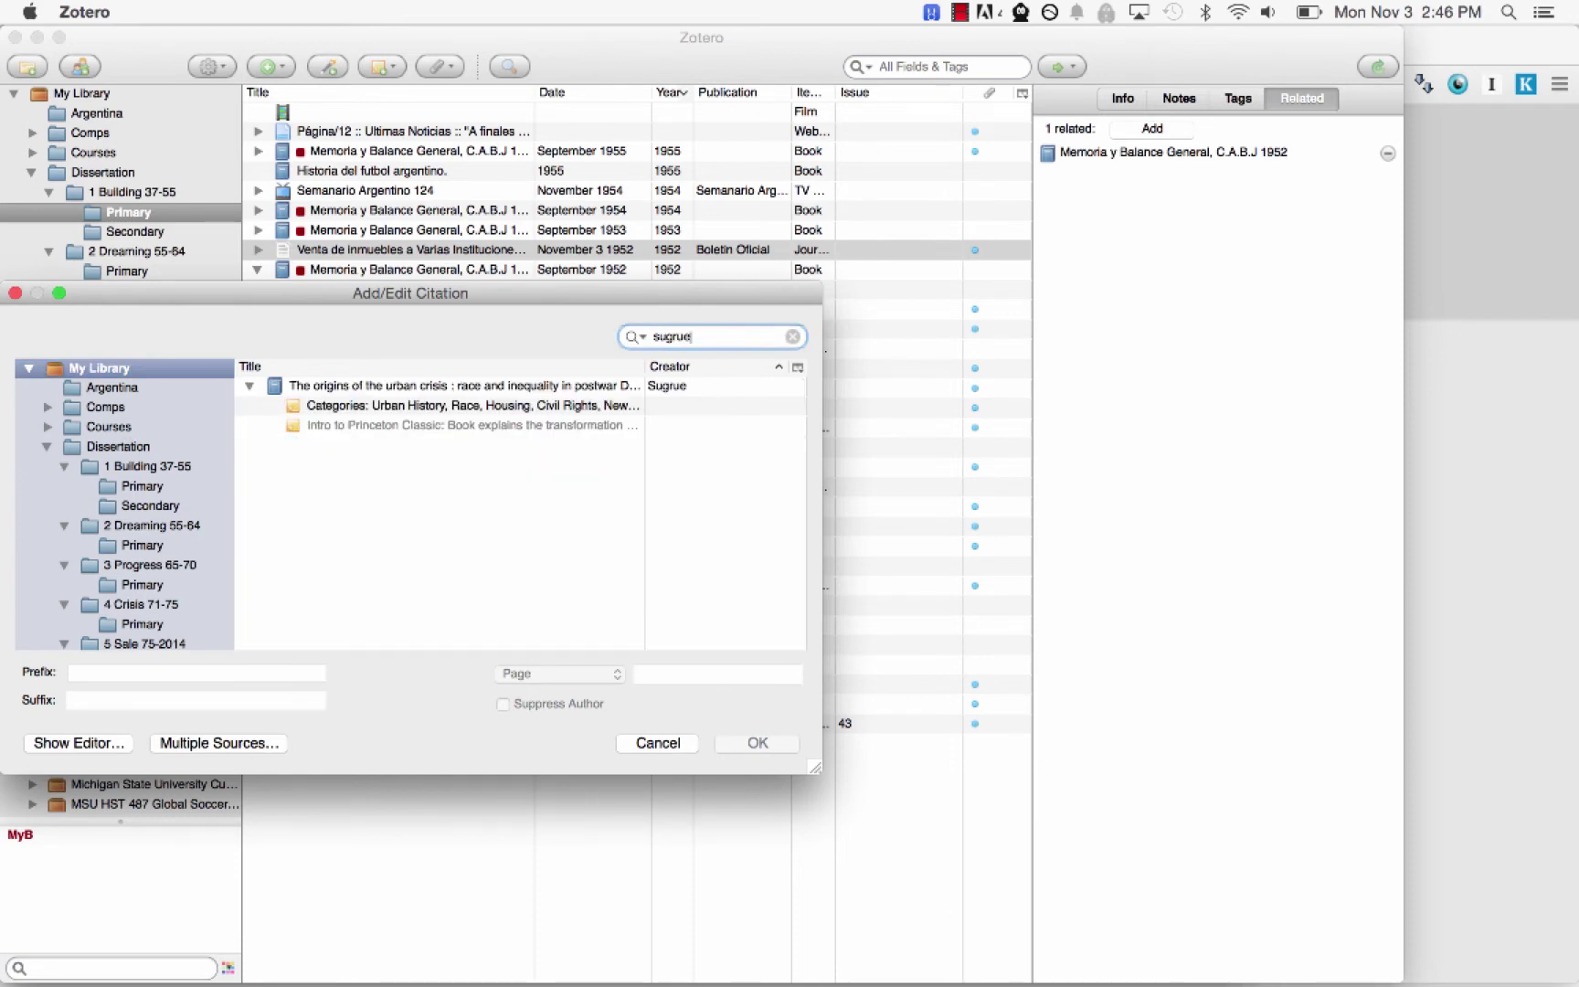
pyautogui.click(548, 385)
pyautogui.click(710, 676)
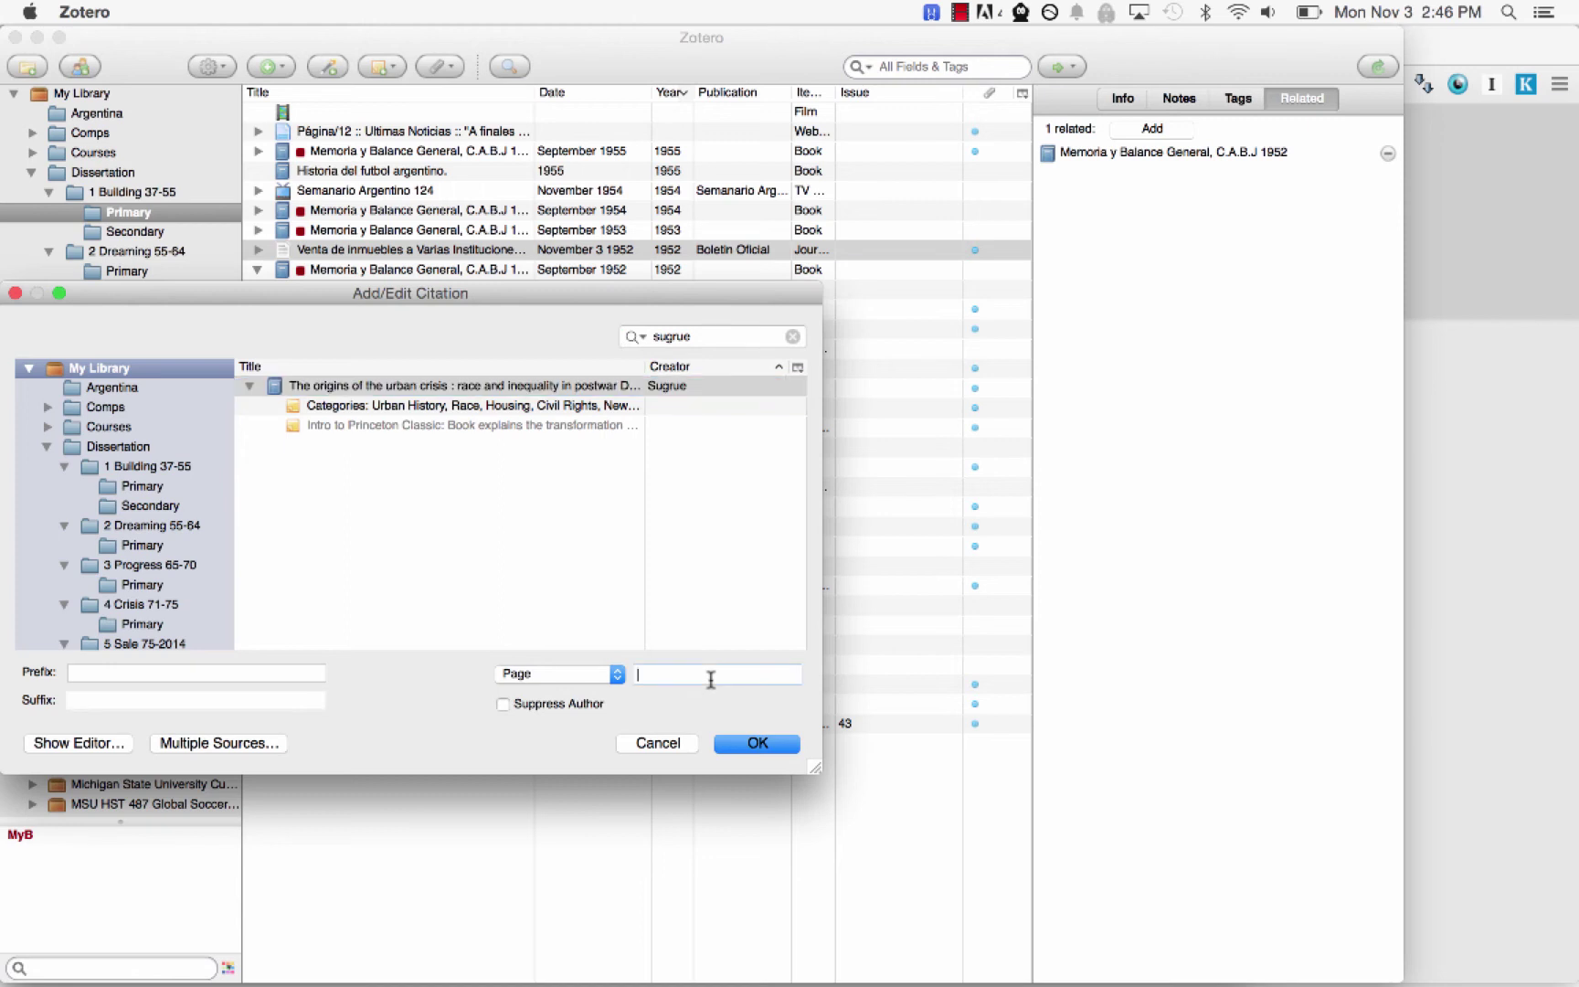
pyautogui.write('23')
# Step: Add Historia de la clase media as a second source, page 28, and insert the citation
pyautogui.click(196, 743)
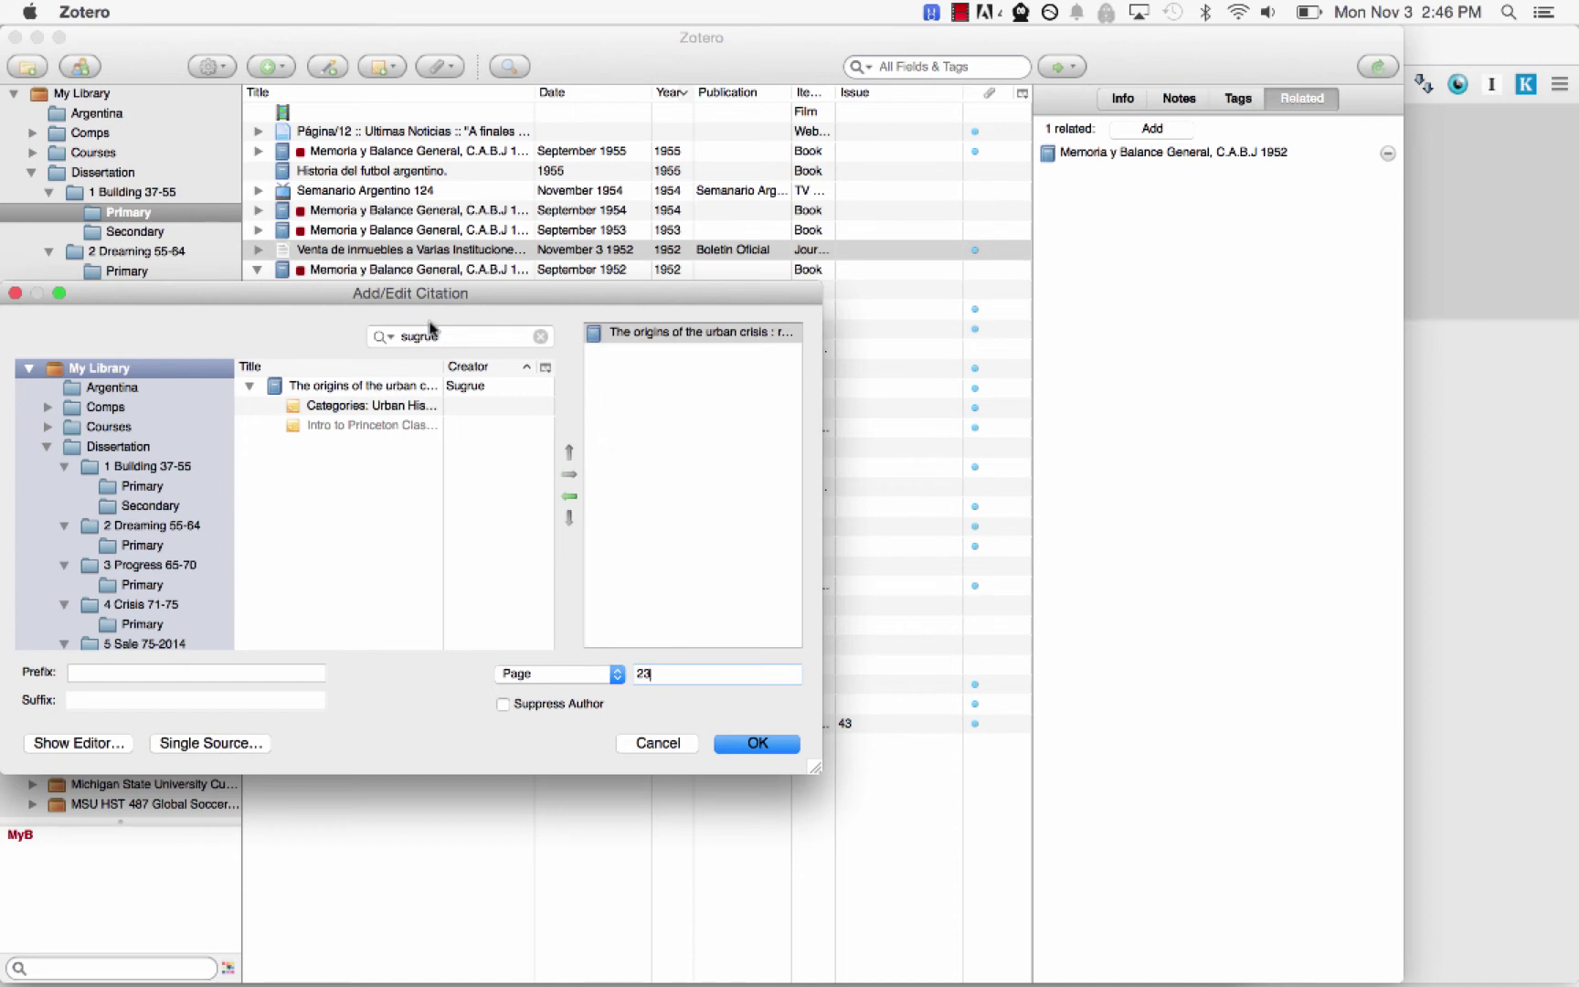
pyautogui.click(431, 335)
pyautogui.press('BackSpace')
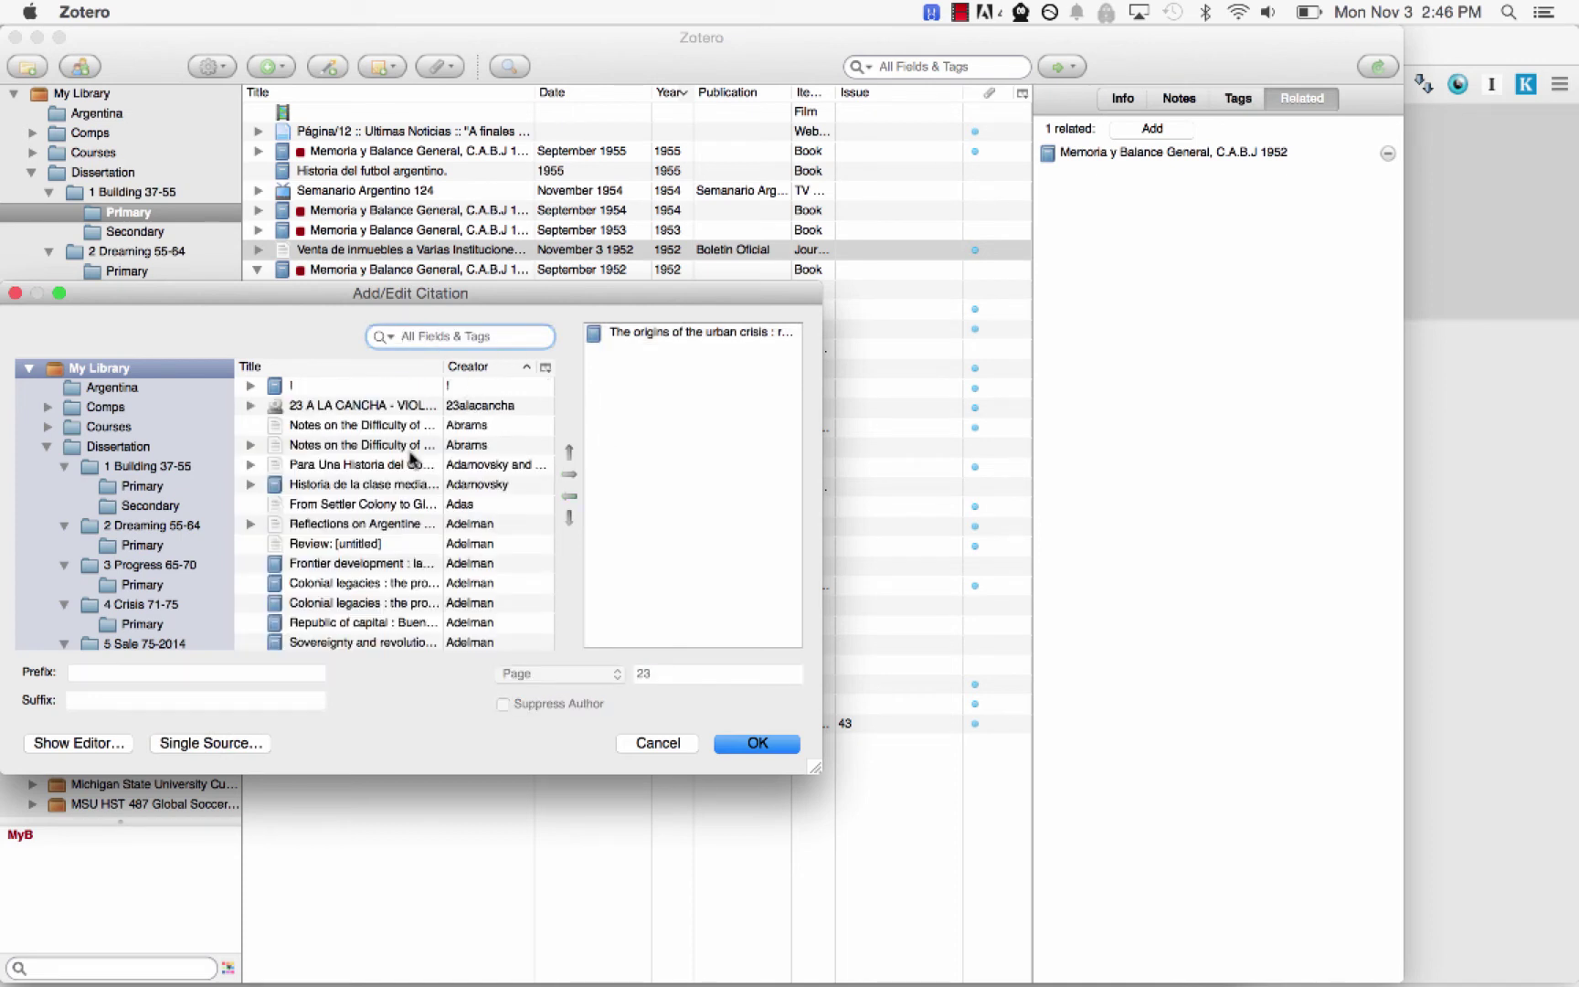
pyautogui.click(406, 484)
pyautogui.click(569, 475)
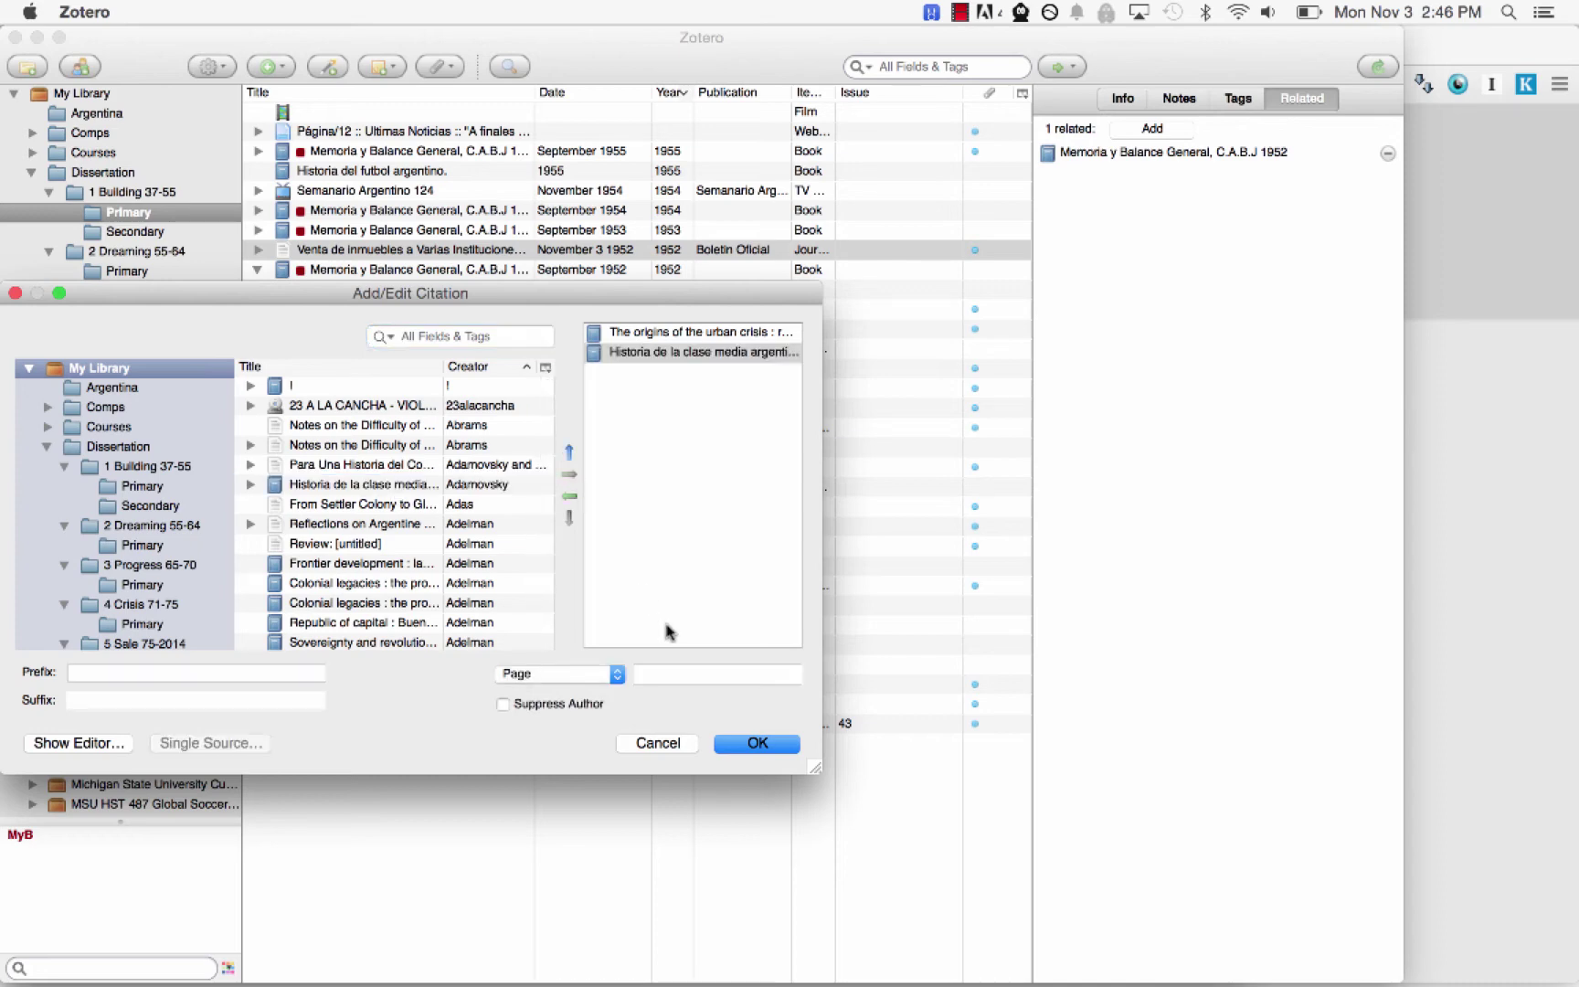
pyautogui.click(677, 675)
pyautogui.write('28')
pyautogui.click(765, 745)
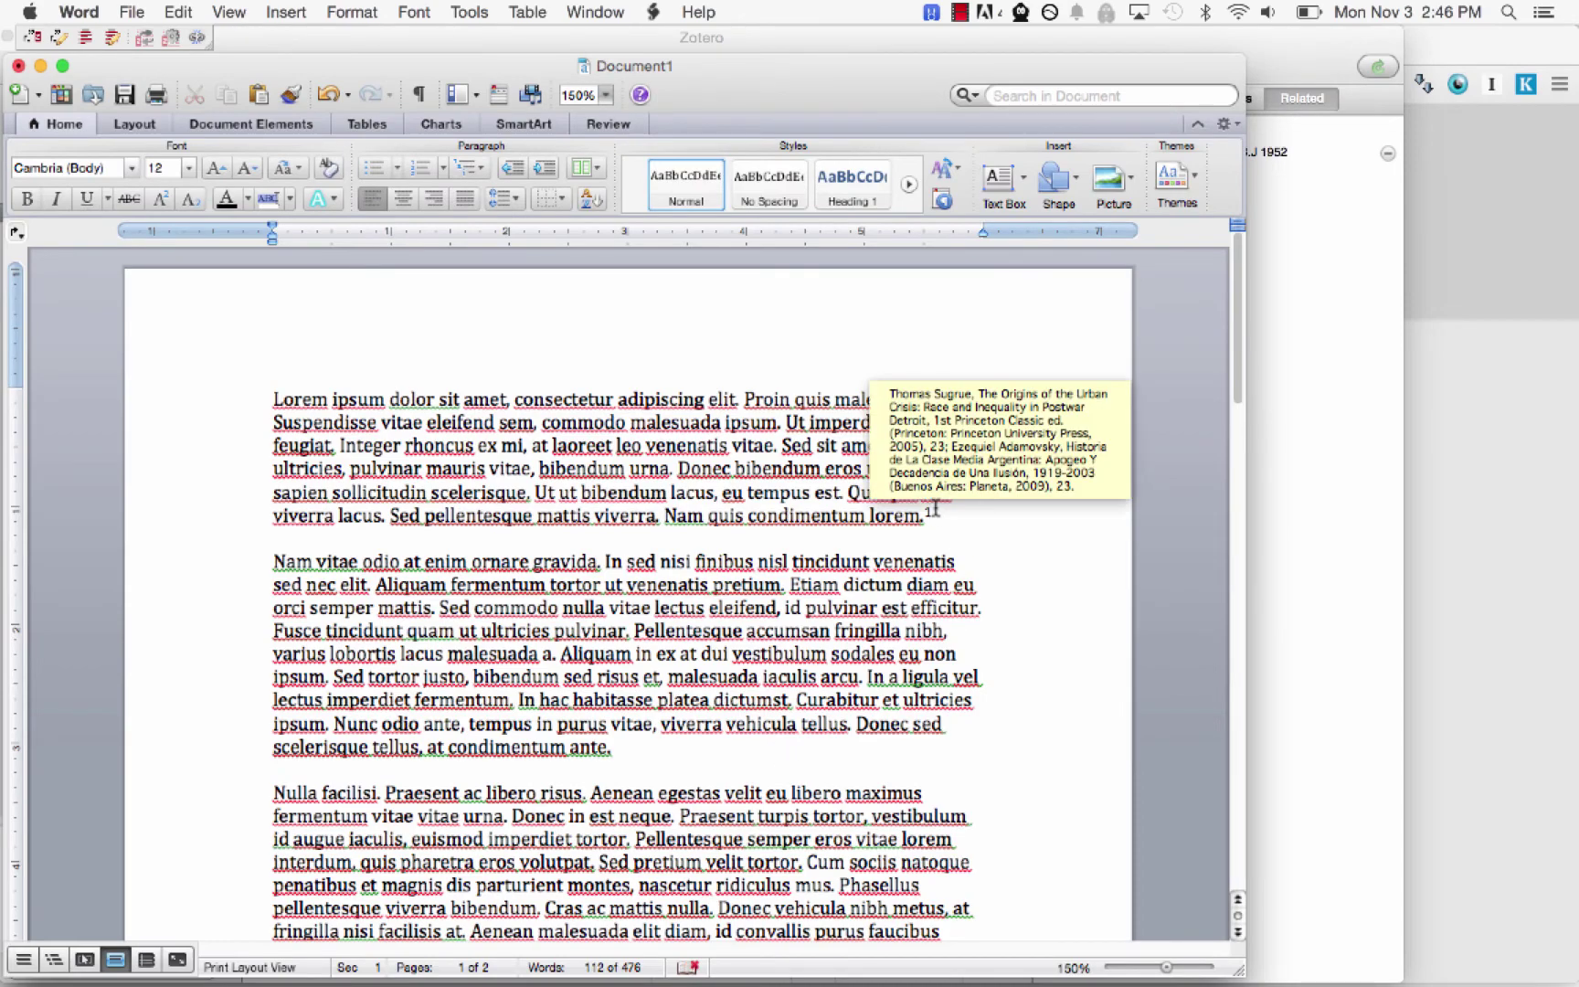
# Step: Check footnote 1's text, then put the cursor after the last paragraph on page 2
pyautogui.doubleClick(935, 508)
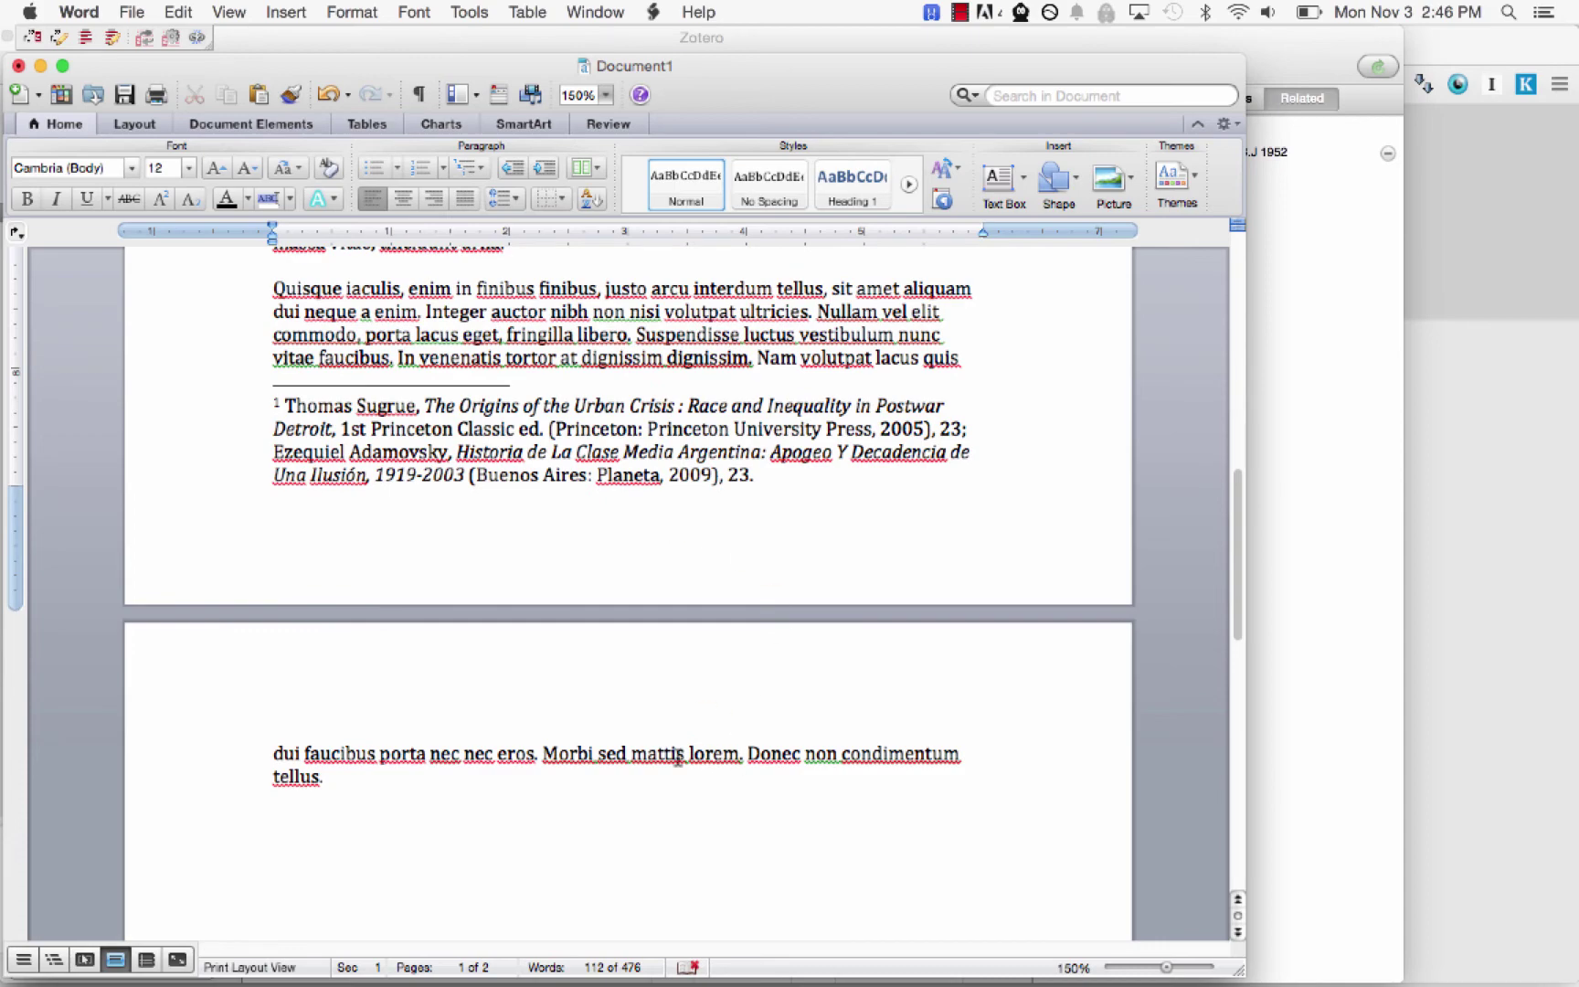
pyautogui.scroll(15, 562, 475)
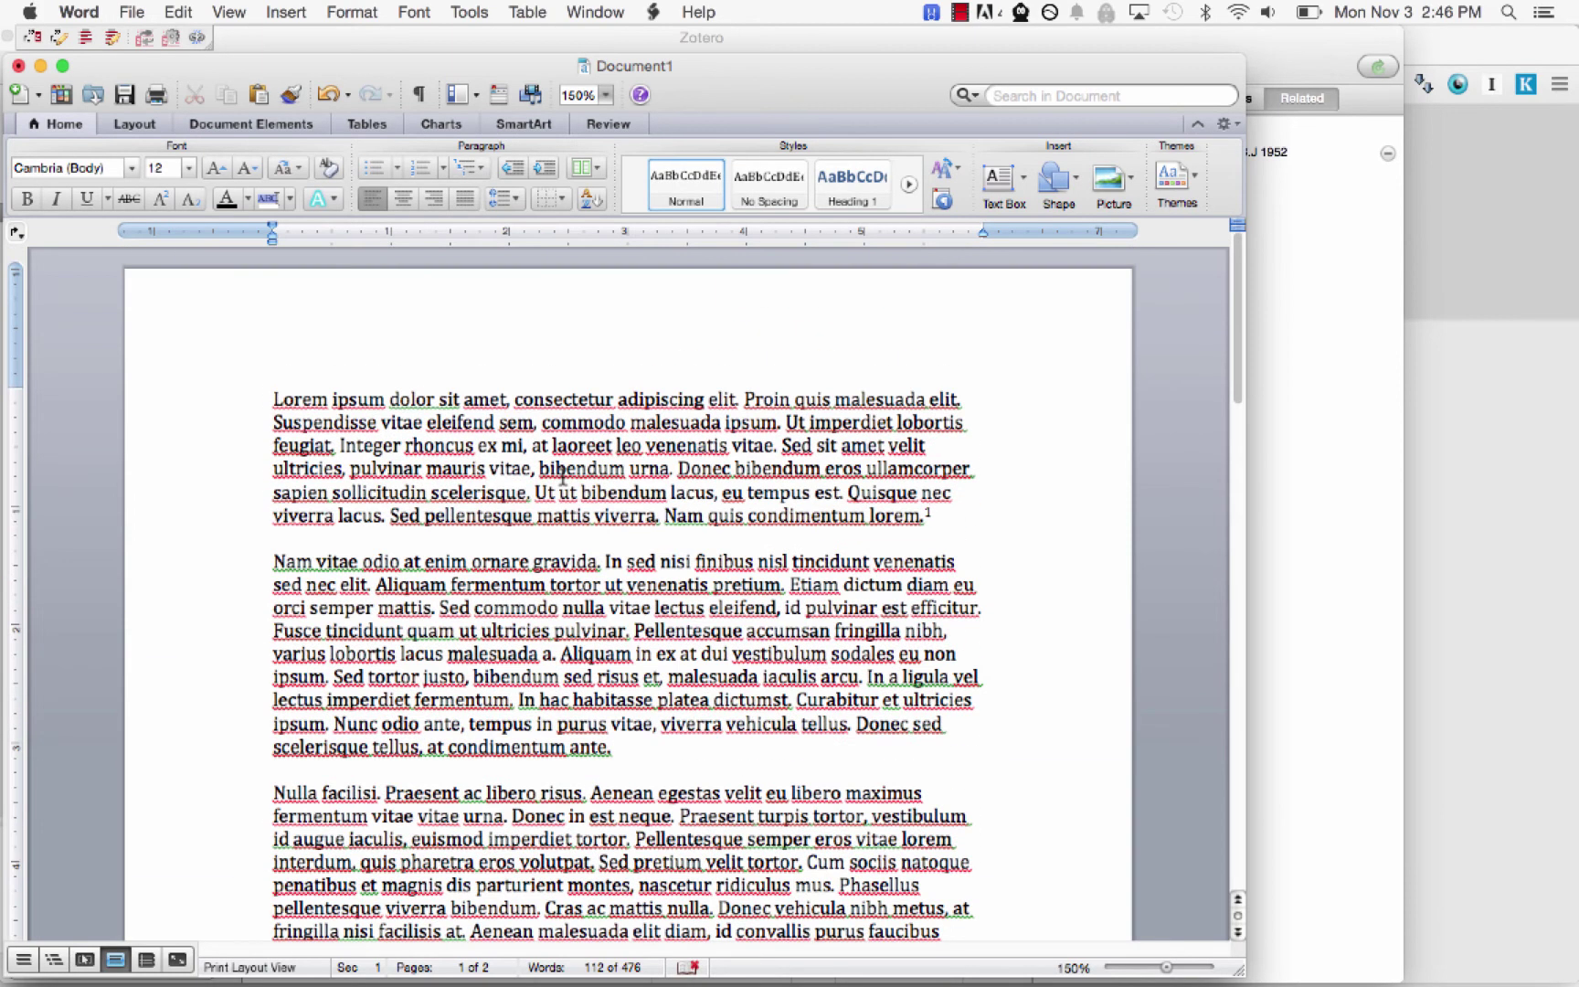
pyautogui.scroll(-5, 692, 549)
pyautogui.scroll(-10, 692, 548)
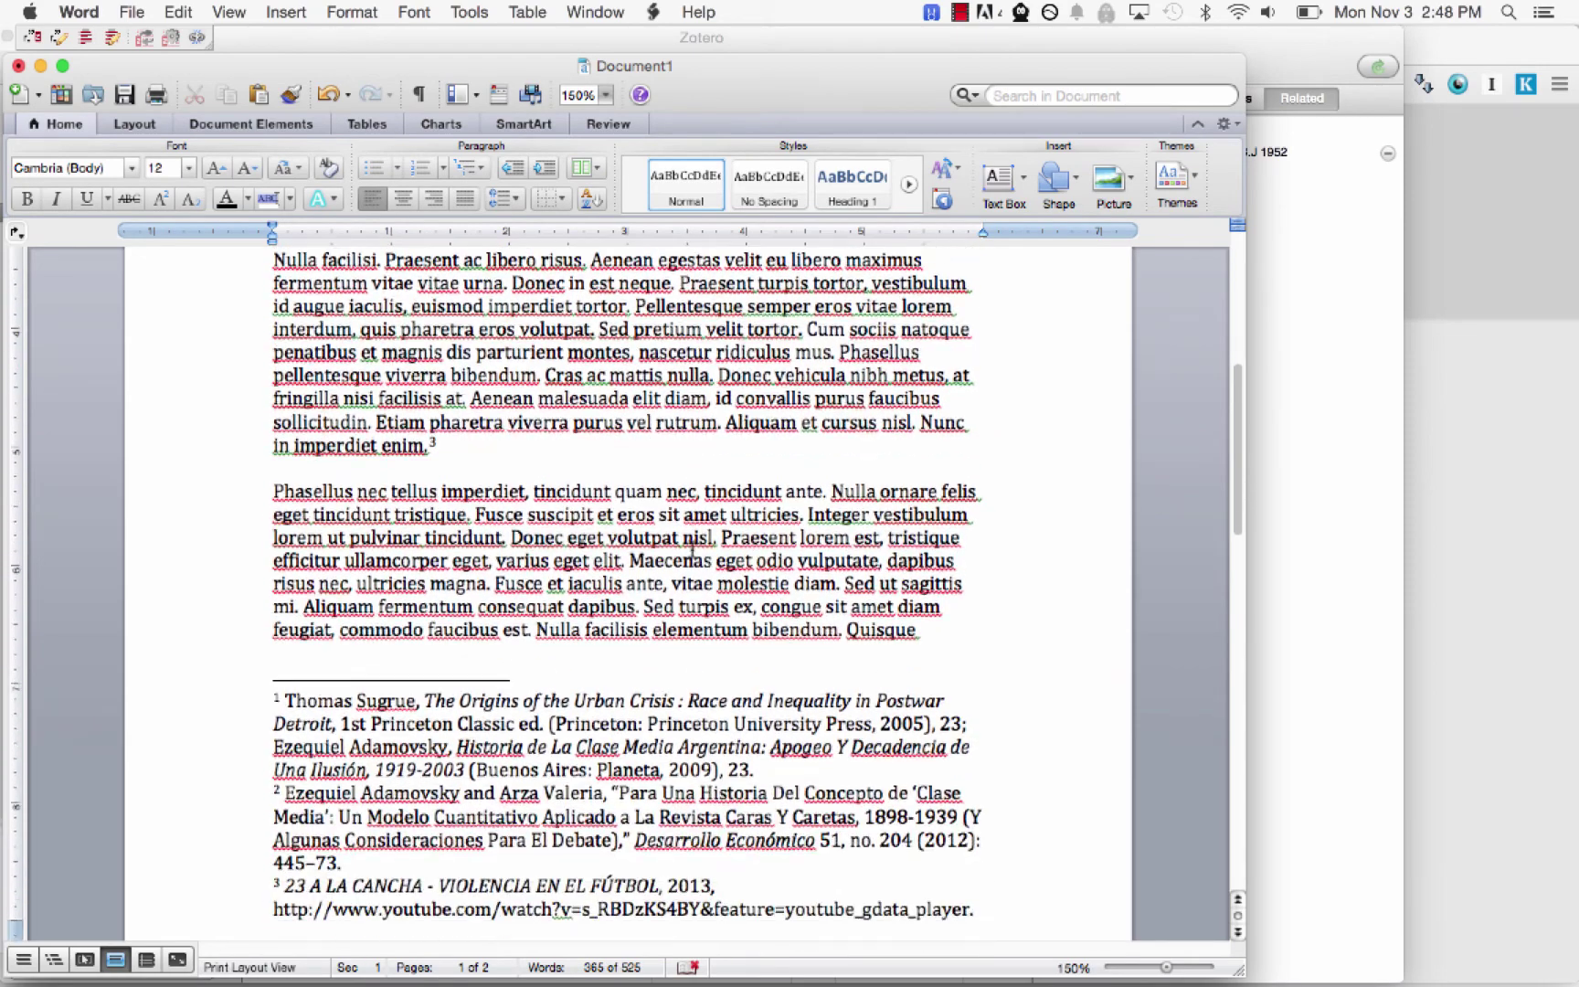
pyautogui.click(645, 571)
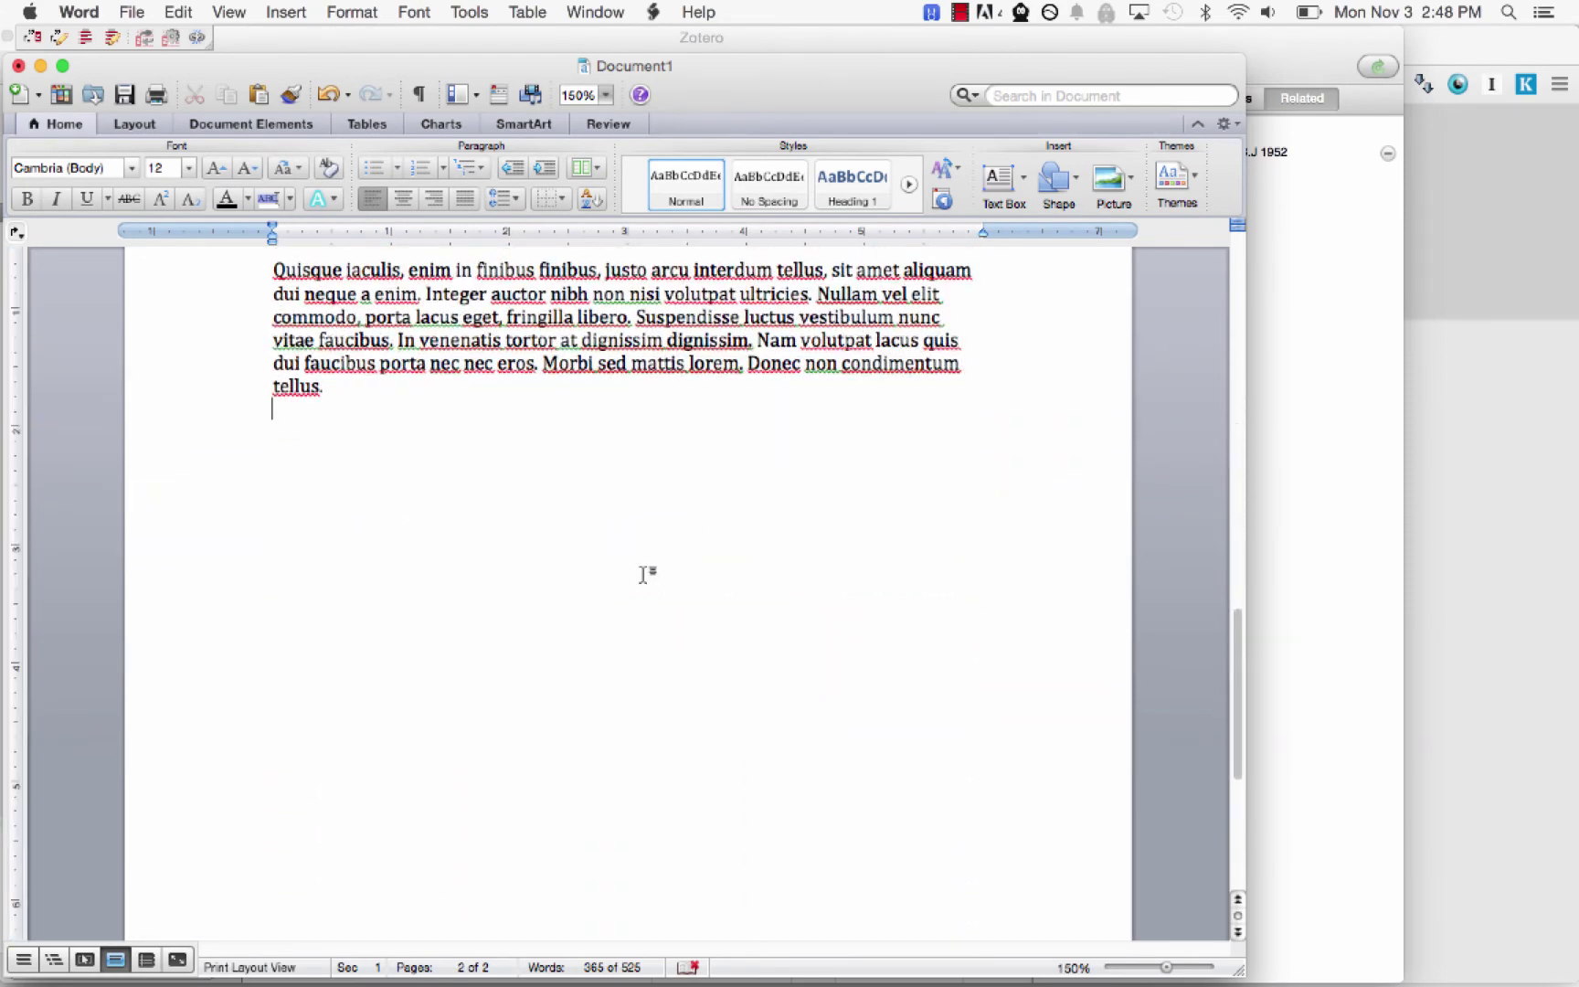
# Step: Type a bold 'Works Cited' heading followed by a new line
pyautogui.press('super+b')
pyautogui.write('Works')
pyautogui.write(' Cited')
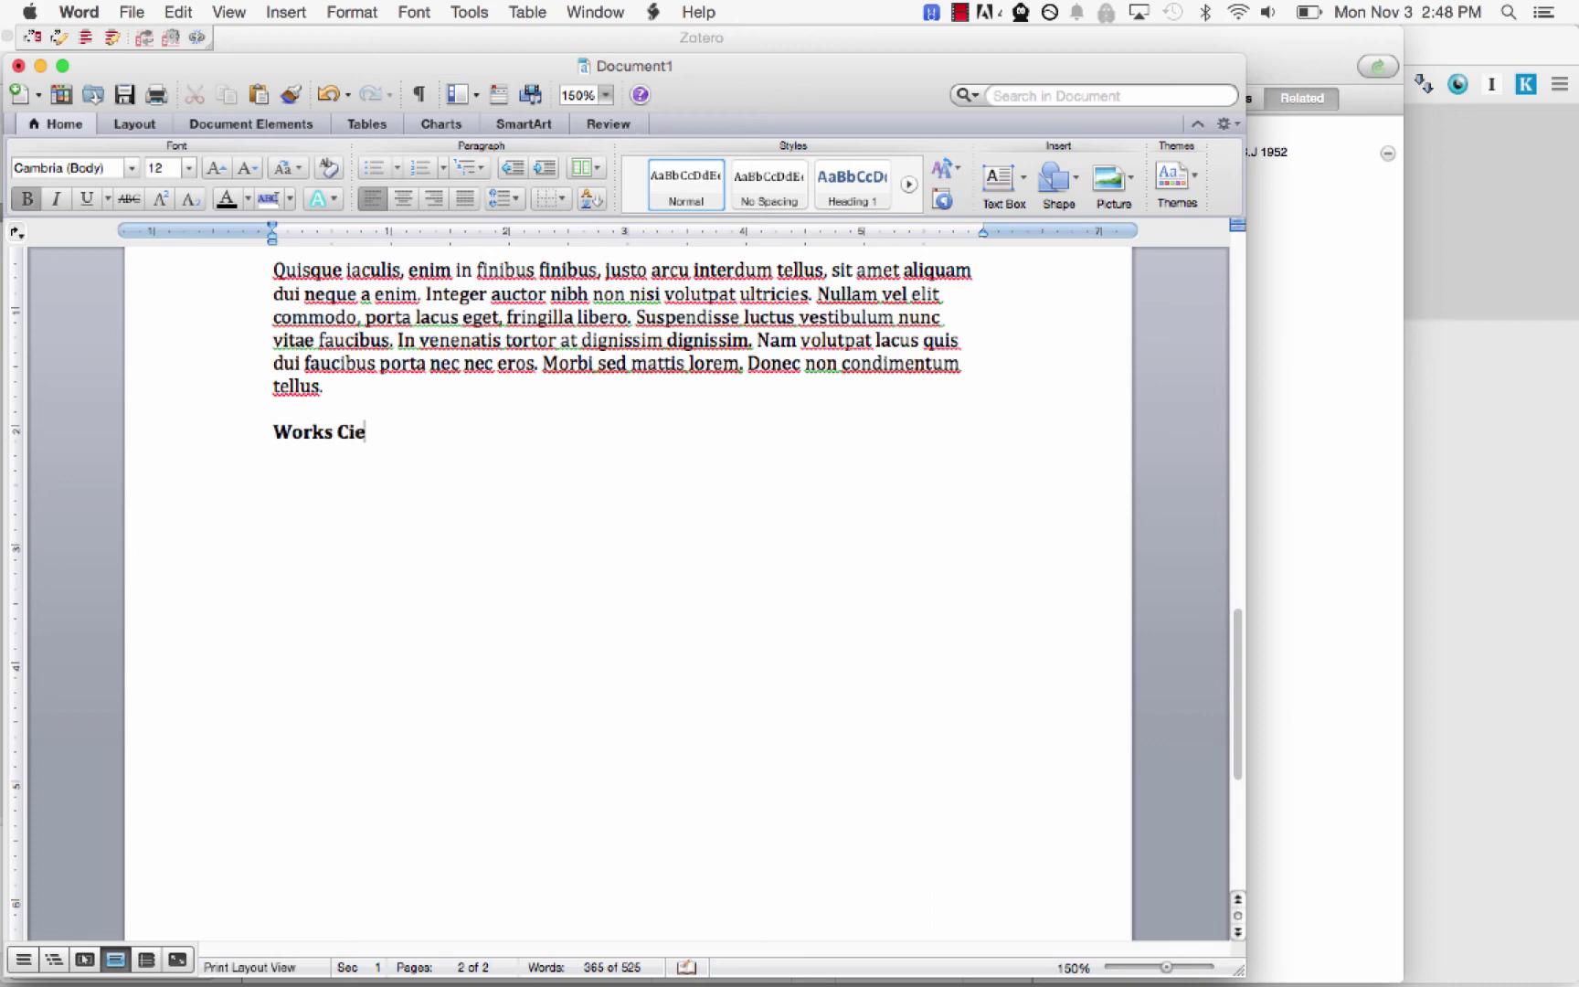
pyautogui.press('Return')
# Step: Insert the Zotero bibliography of the four sources below the Works Cited heading
pyautogui.click(654, 12)
pyautogui.moveTo(682, 73)
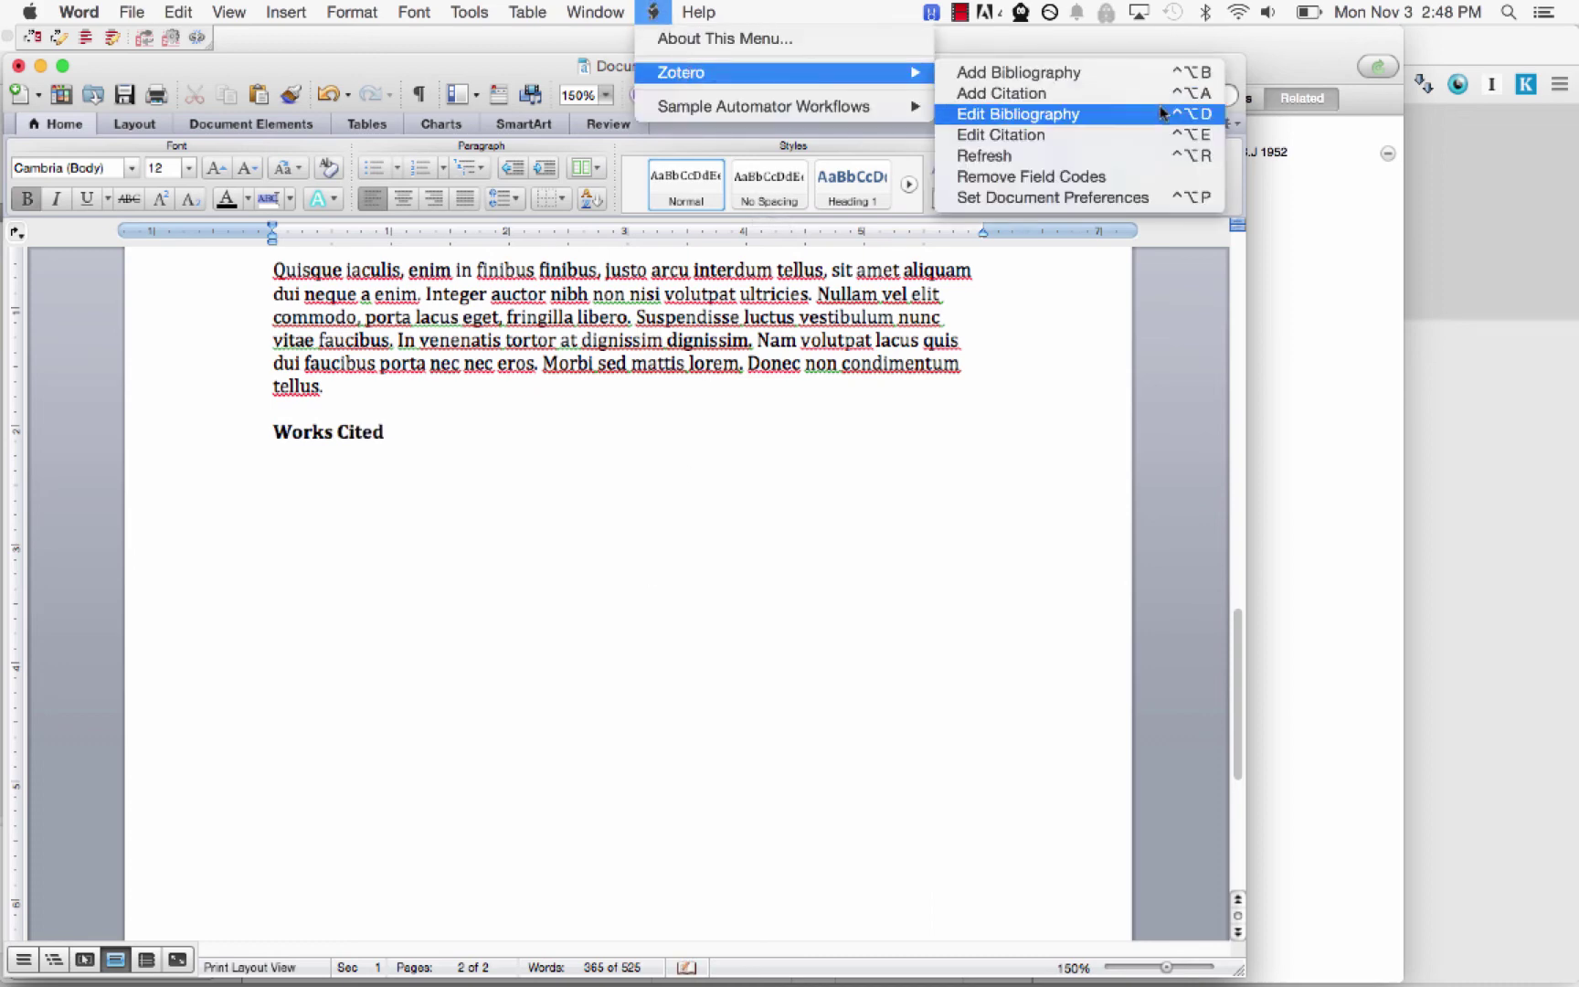
pyautogui.click(1150, 79)
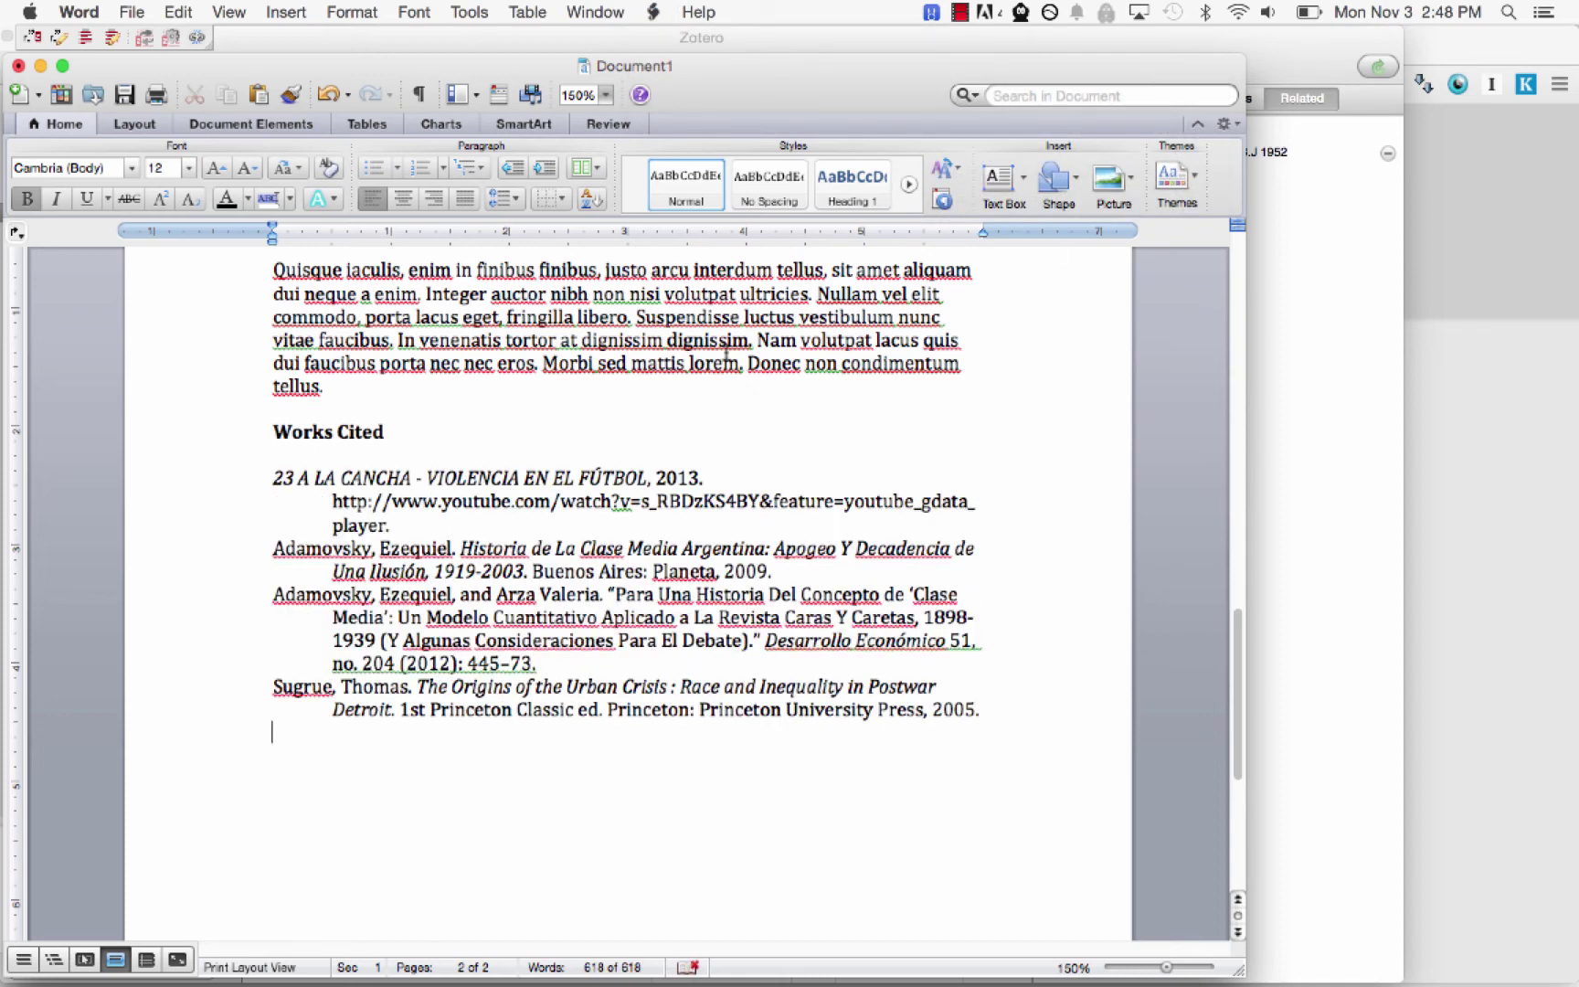
pyautogui.click(461, 595)
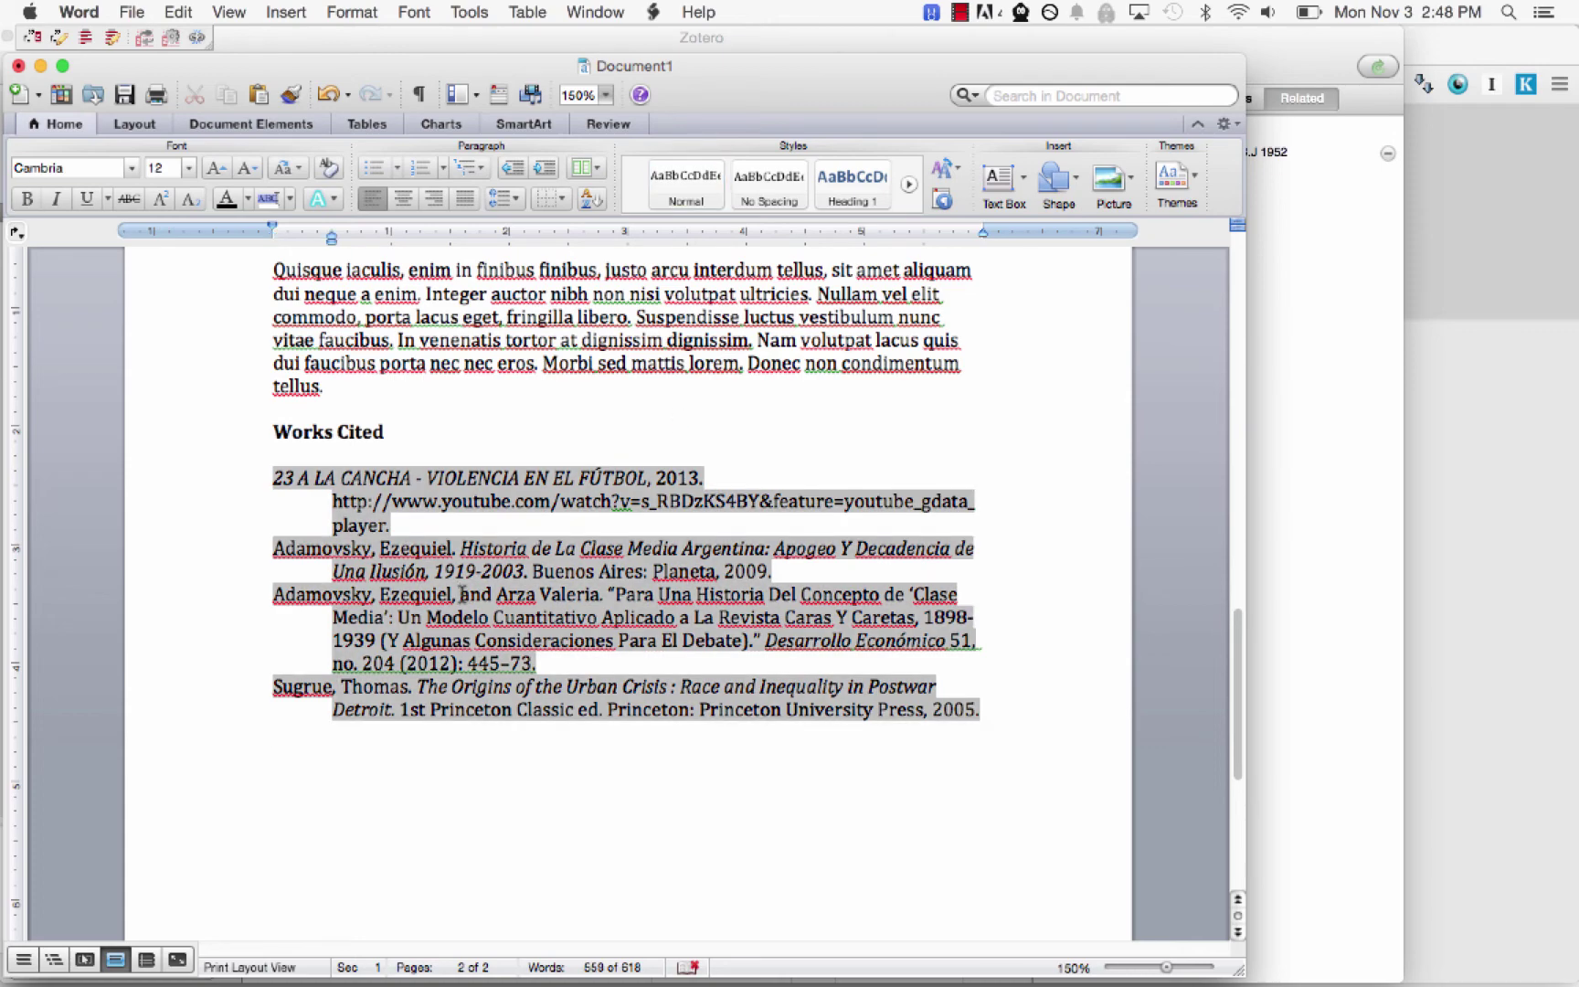
pyautogui.scroll(5, 461, 594)
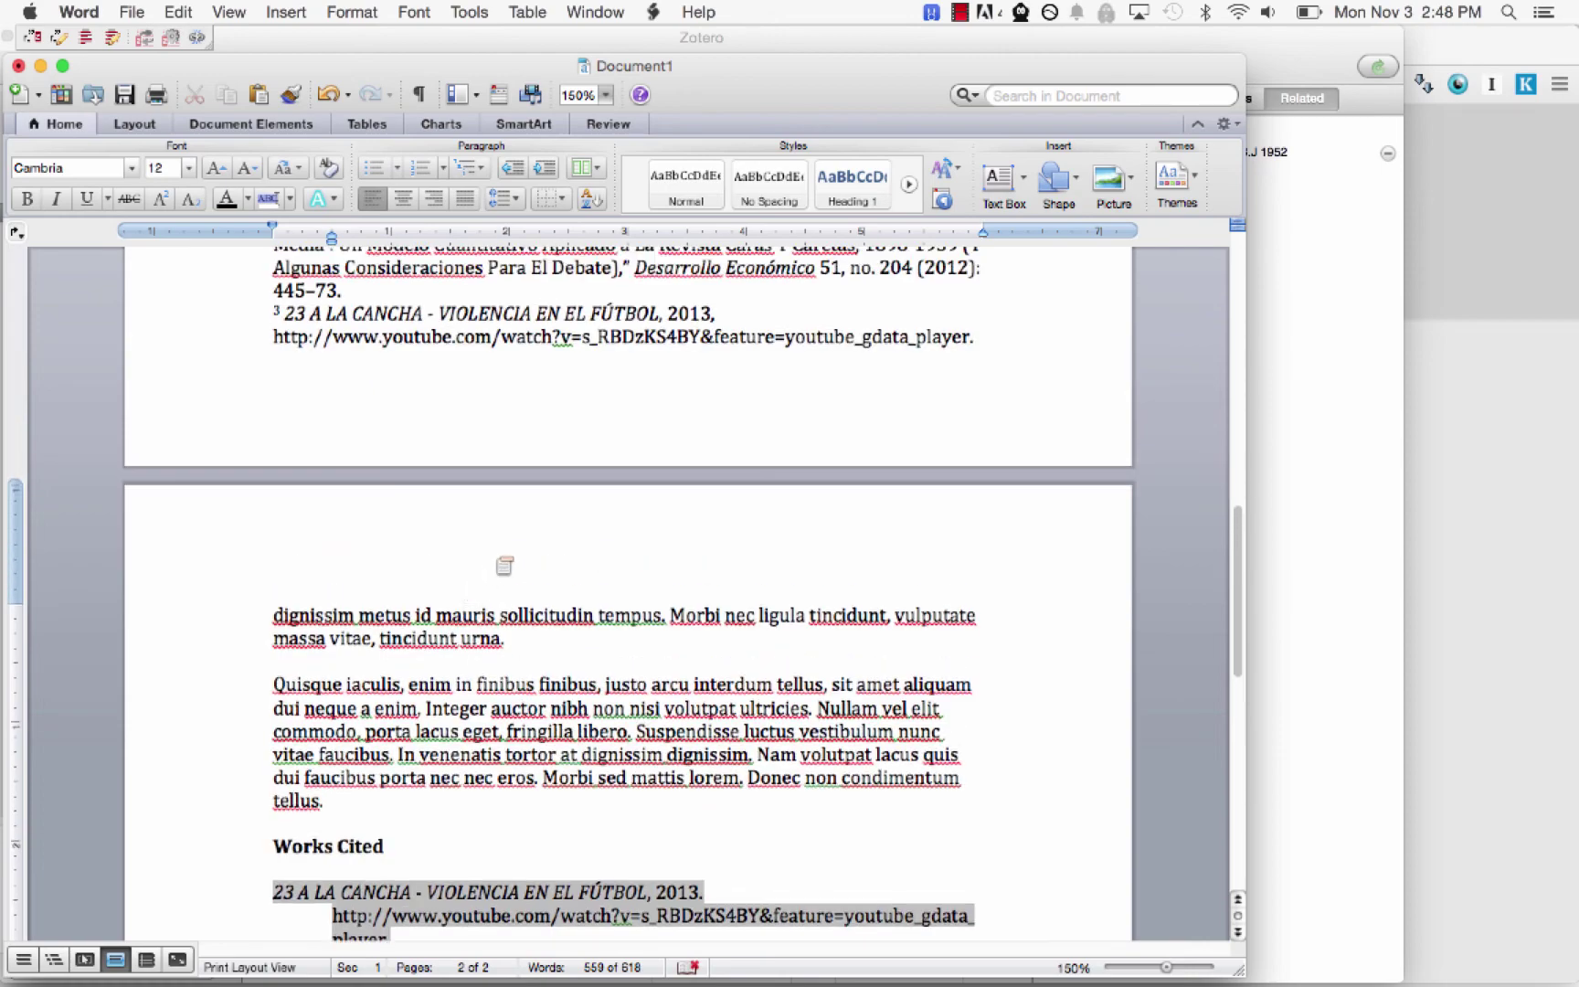
pyautogui.click(454, 687)
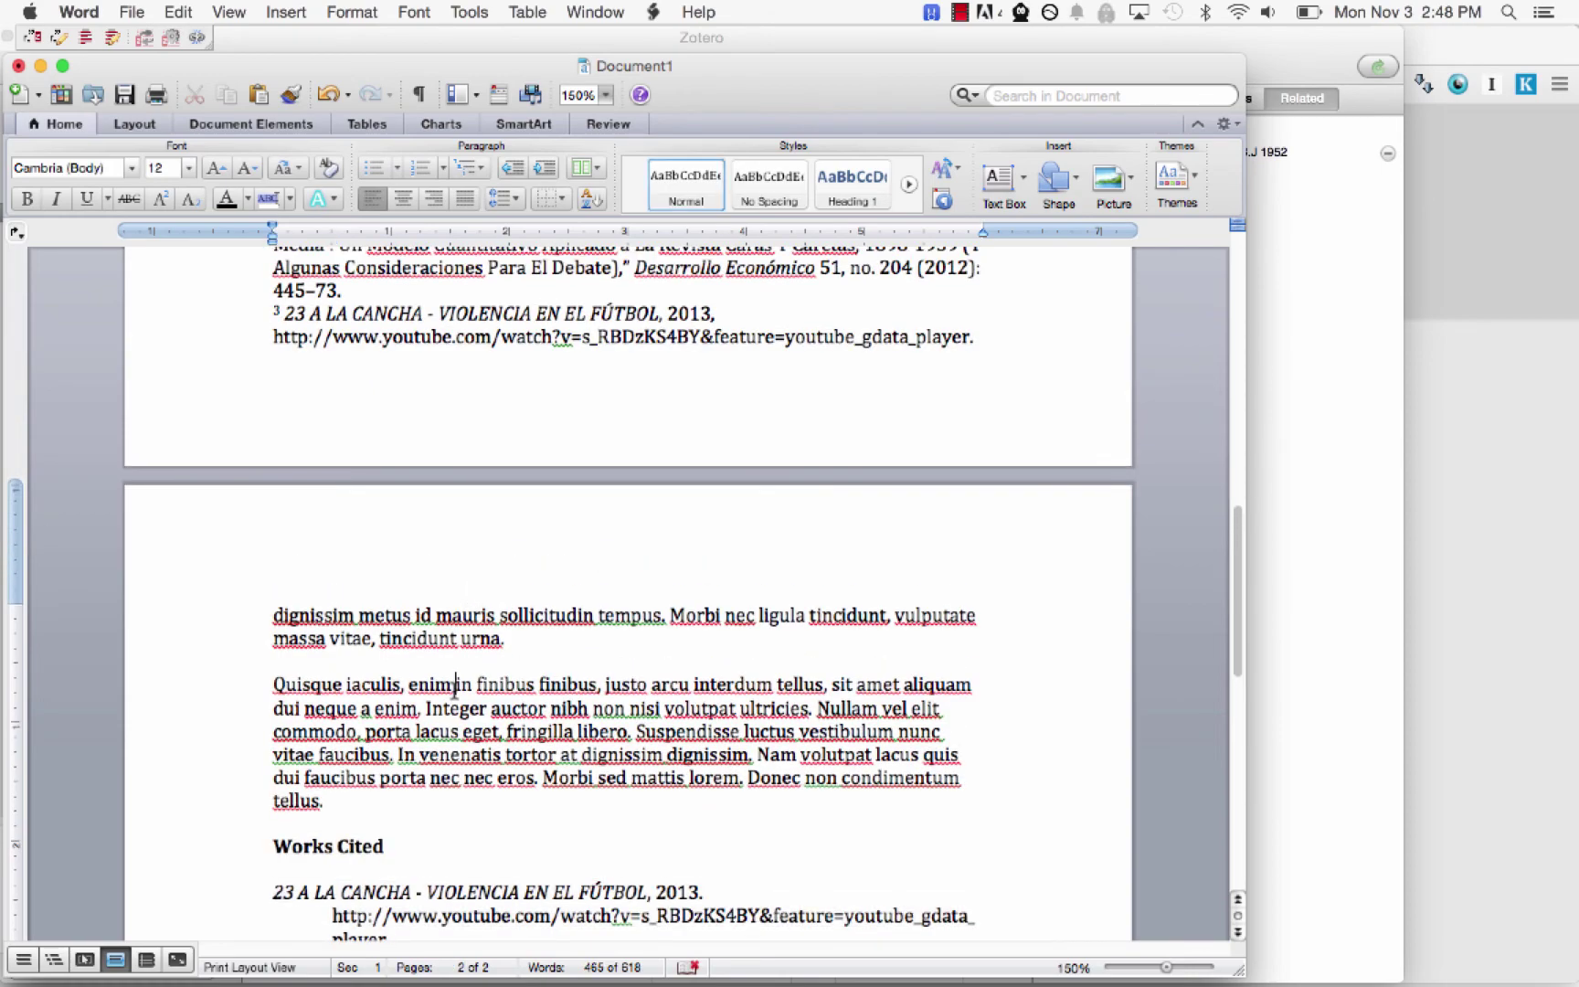
pyautogui.scroll(5, 455, 687)
pyautogui.scroll(7, 455, 688)
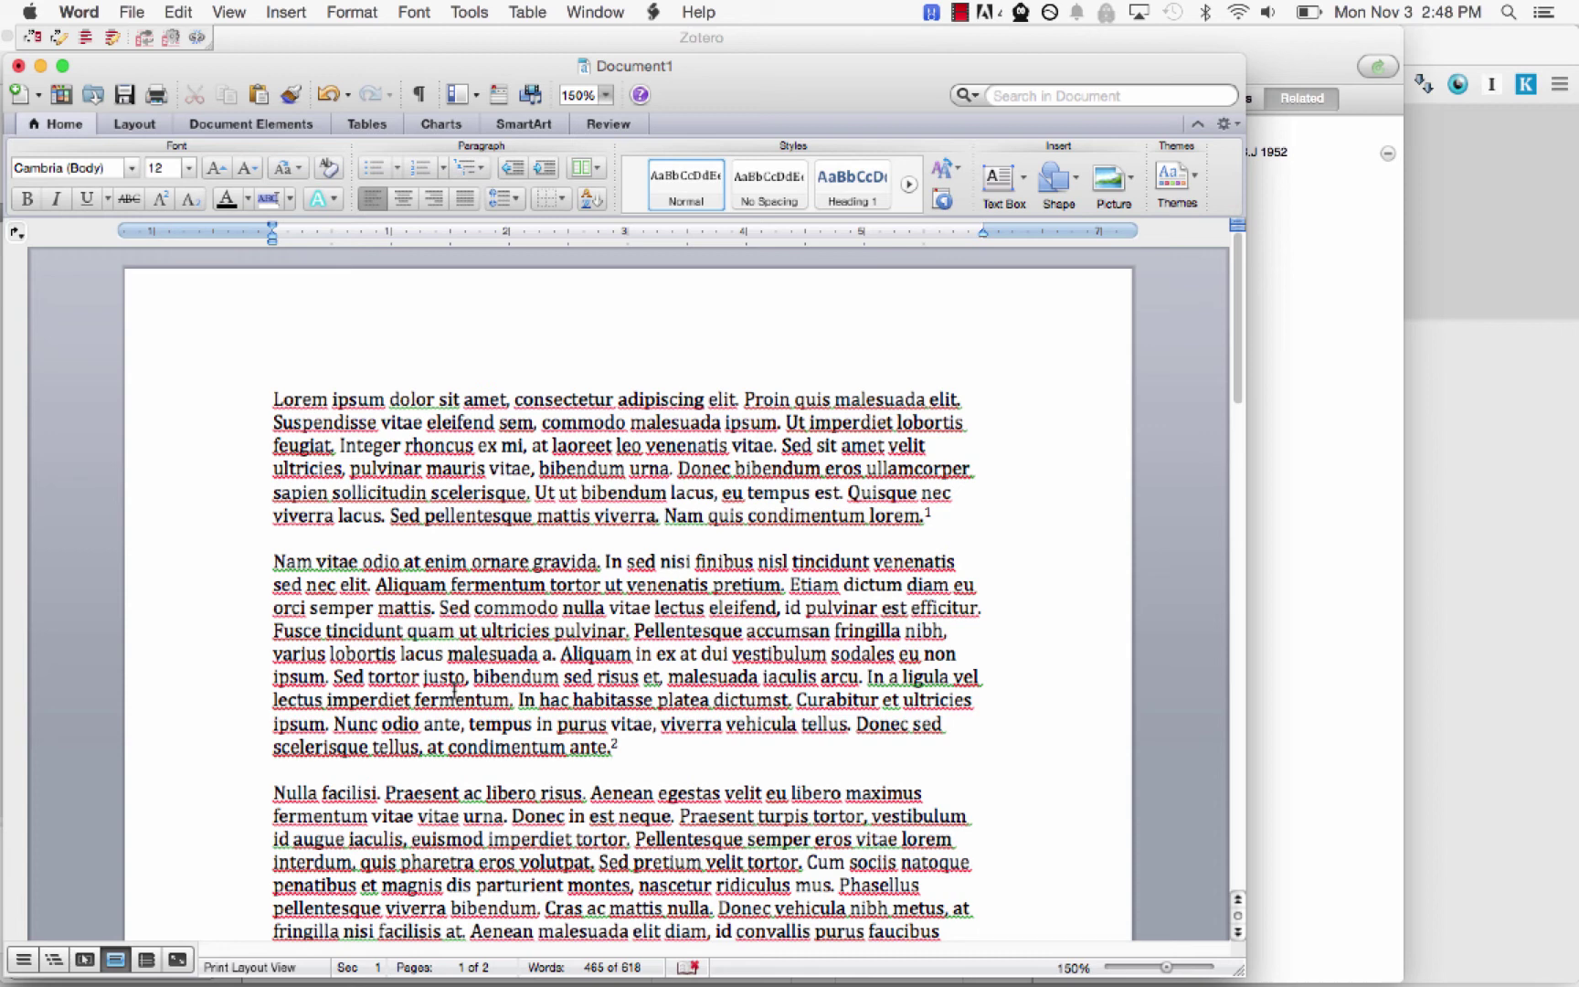
pyautogui.press('super+Tab')
pyautogui.press('super+Tab')
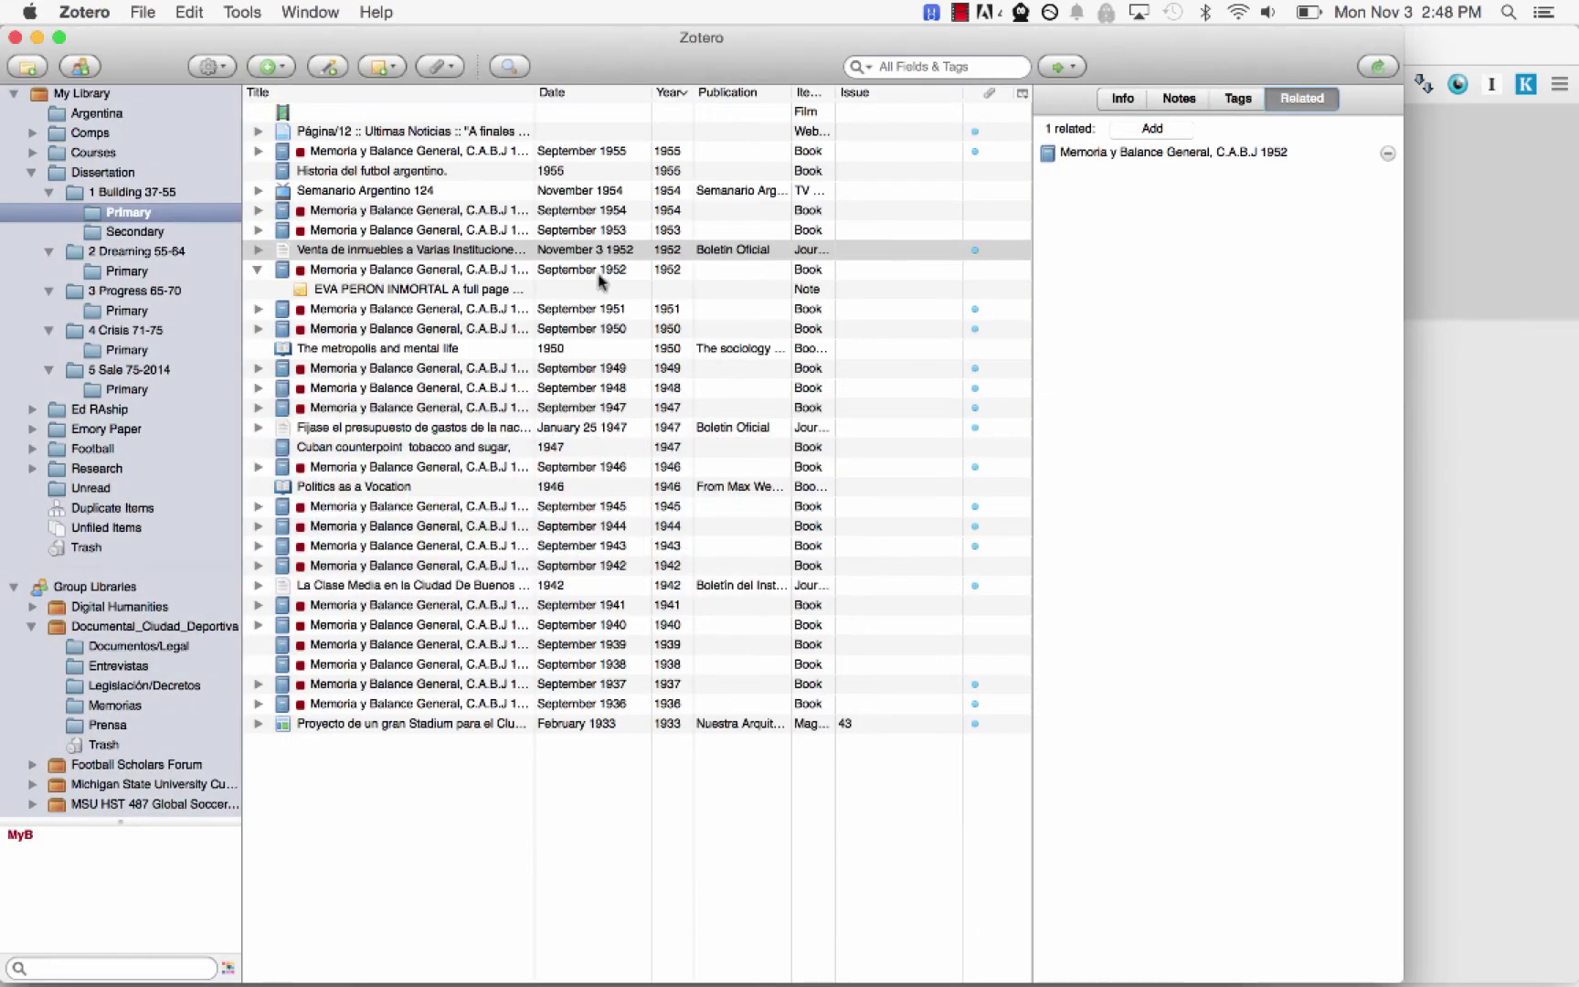
pyautogui.click(481, 311)
pyautogui.click(1122, 98)
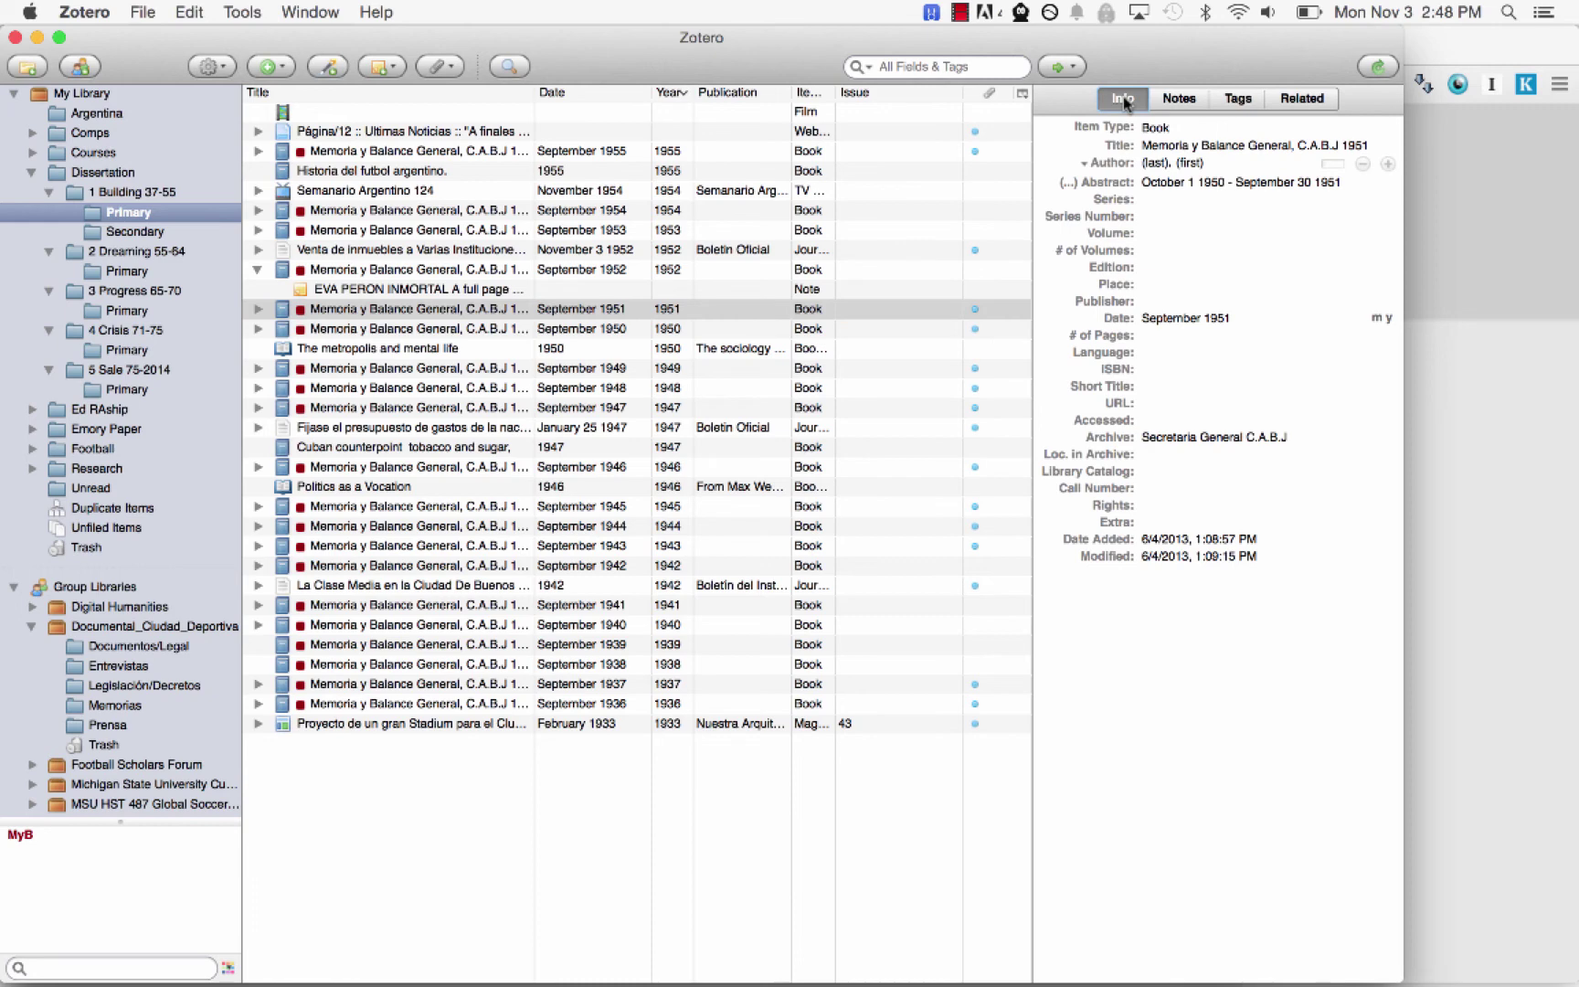
pyautogui.click(1222, 185)
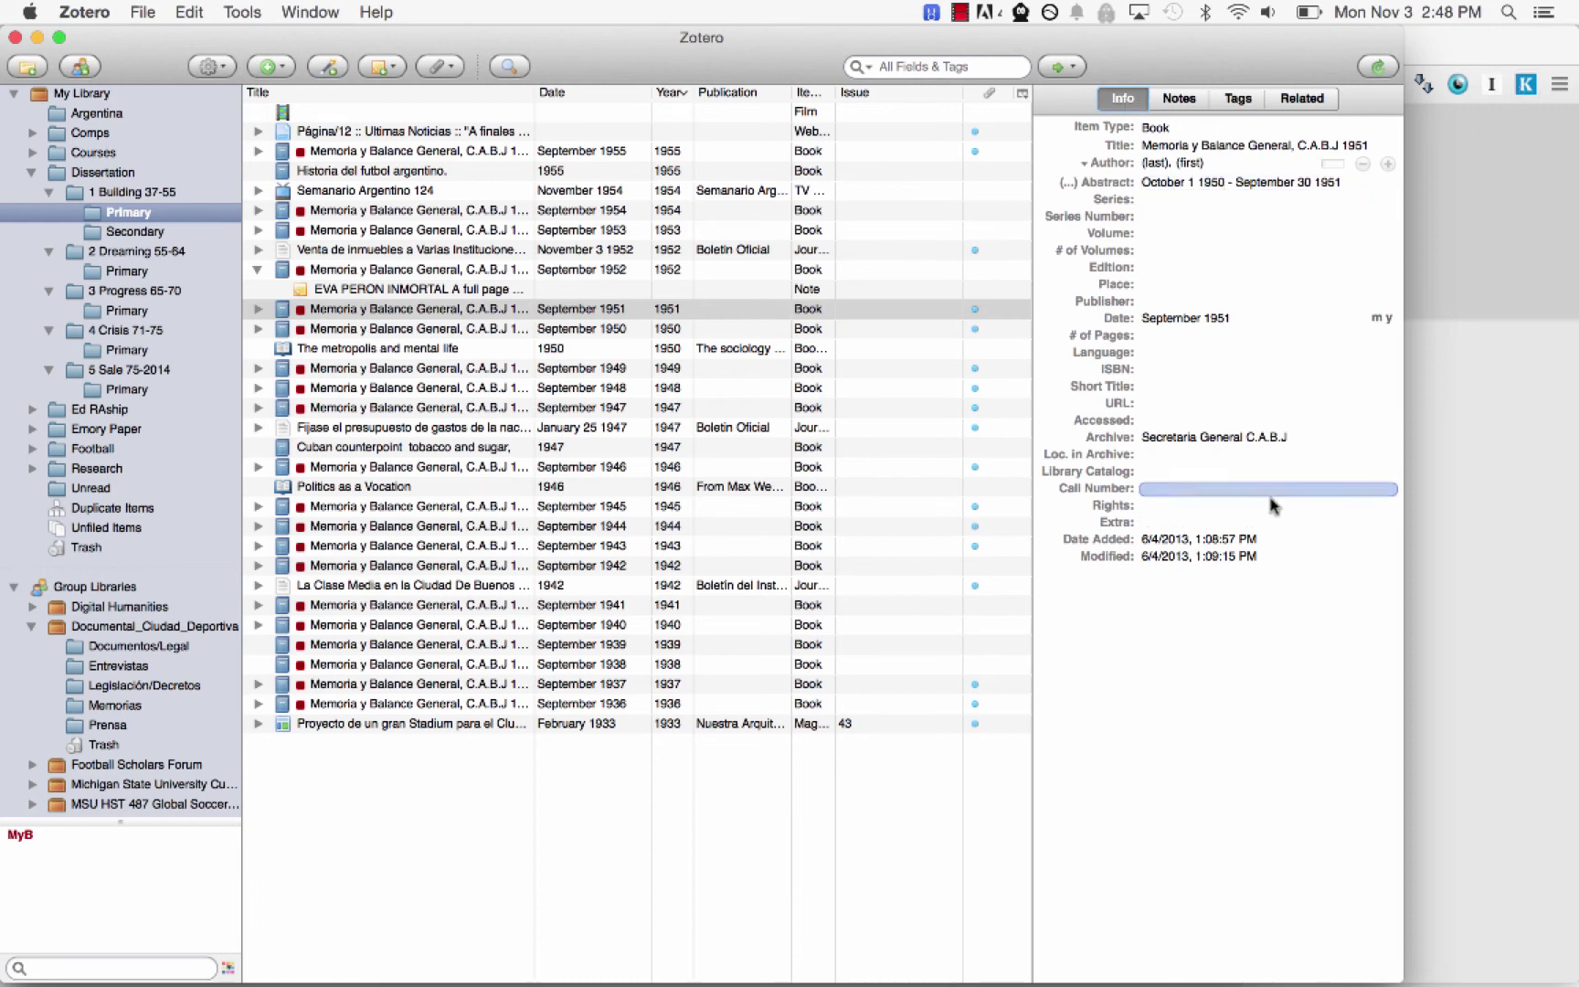
pyautogui.click(1214, 320)
pyautogui.click(1156, 304)
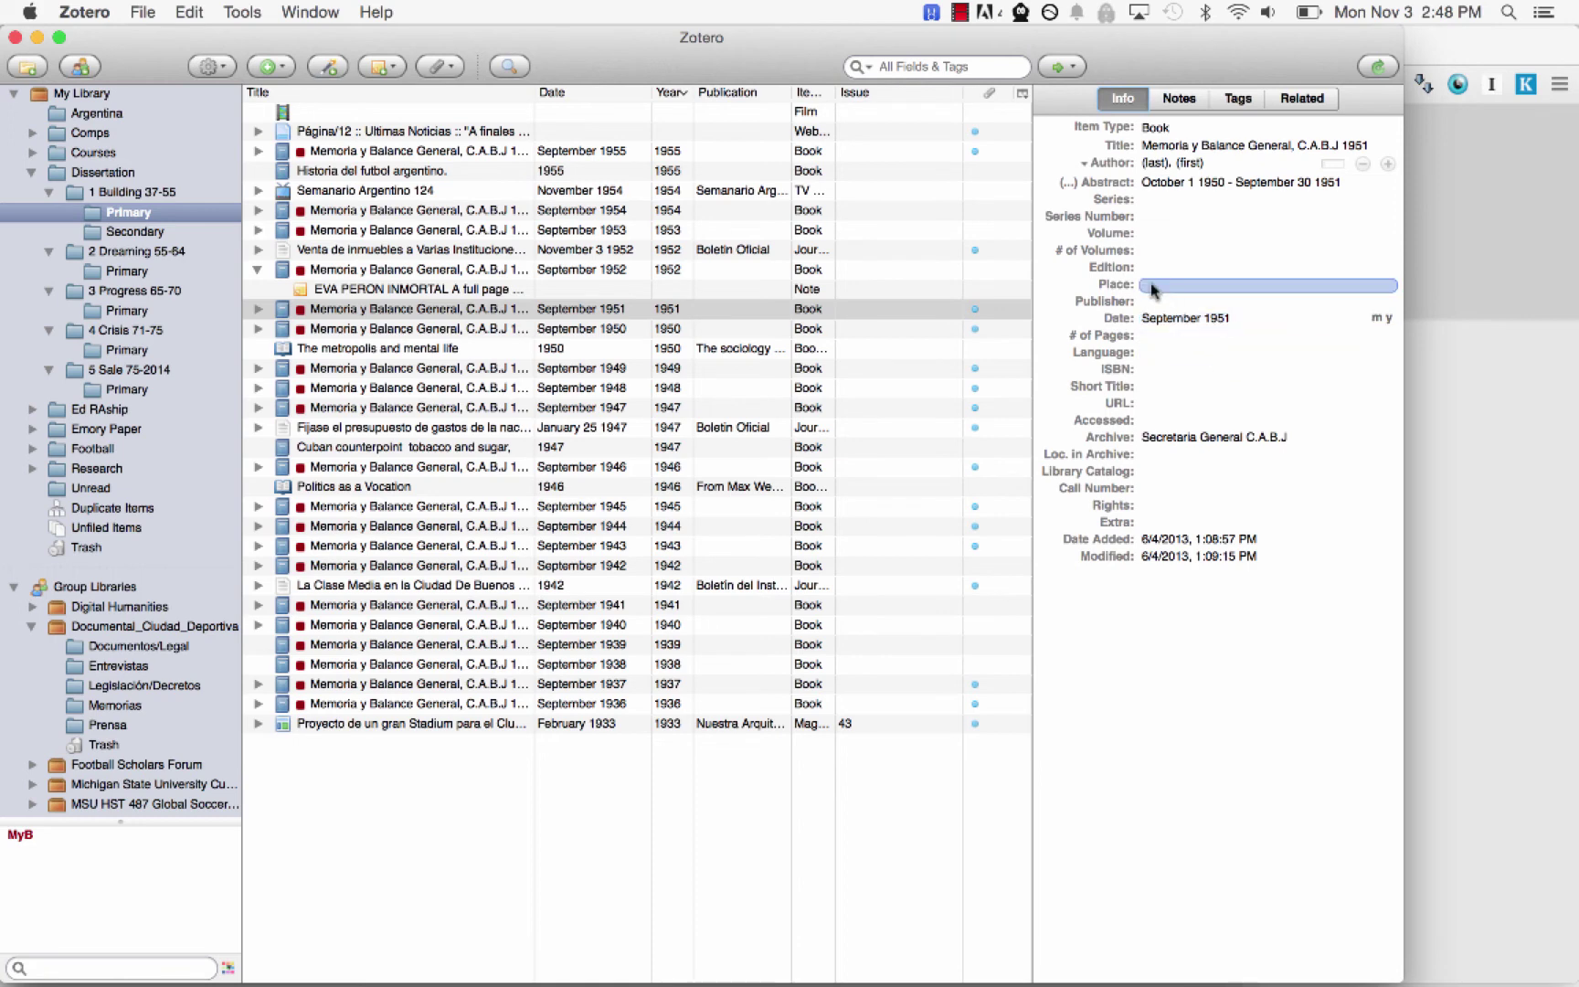
pyautogui.press('Return')
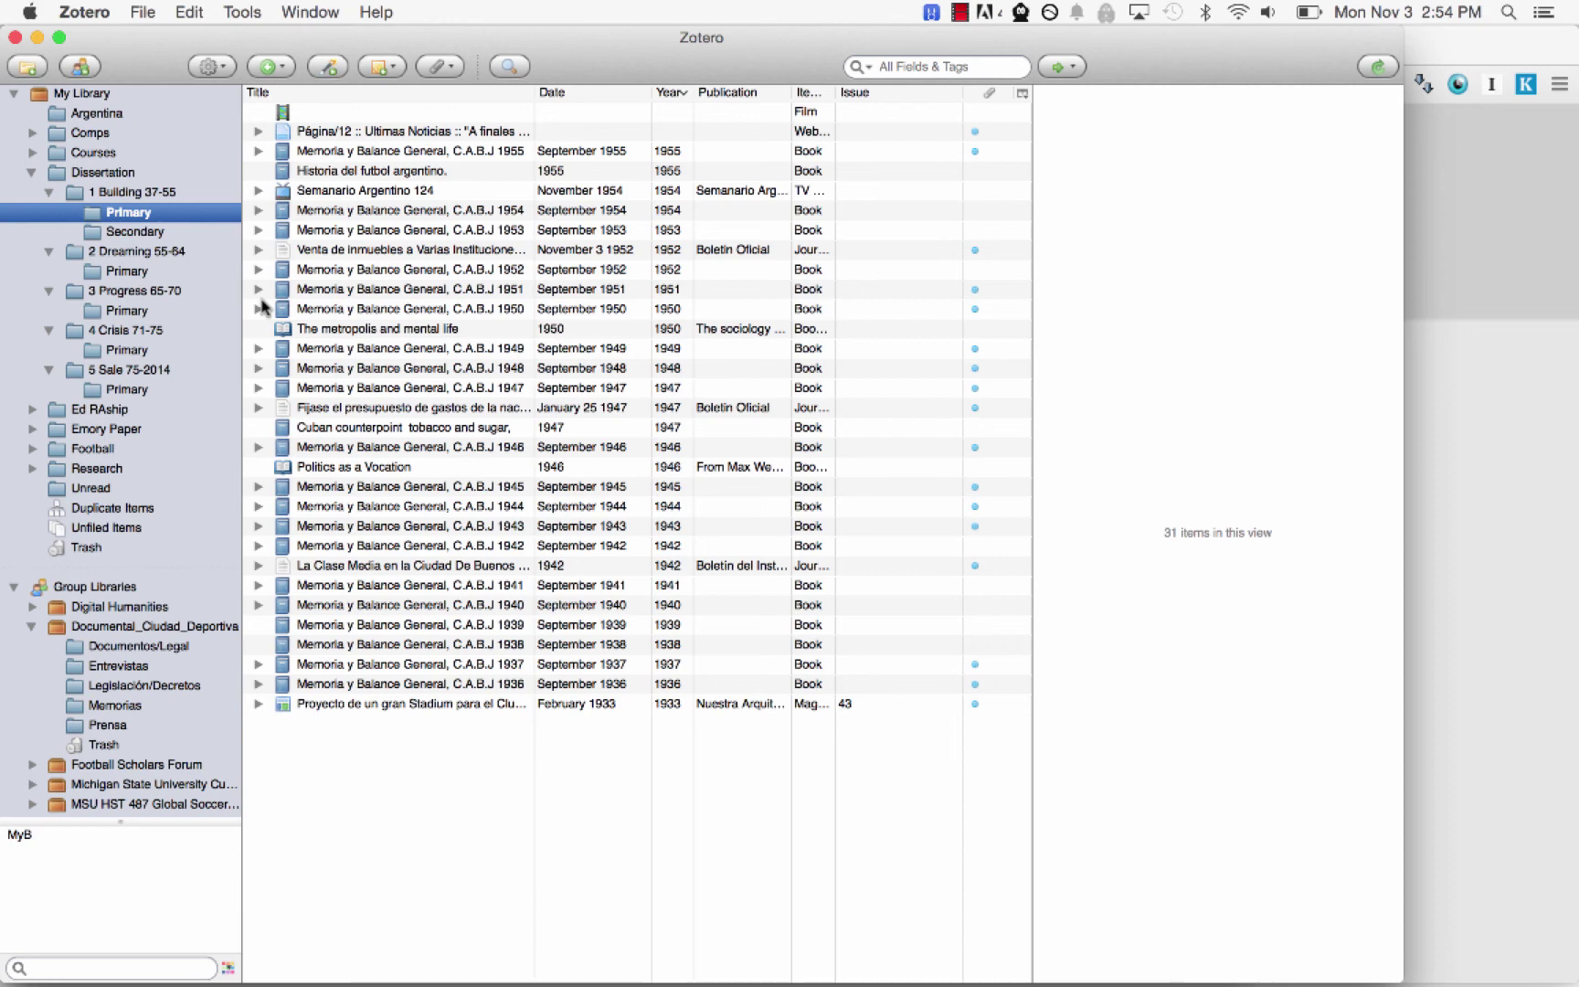
# Step: Inspect the 1951 Memoria item's Boca MyB 1951.pdf attachment and edit its URL field
pyautogui.click(259, 289)
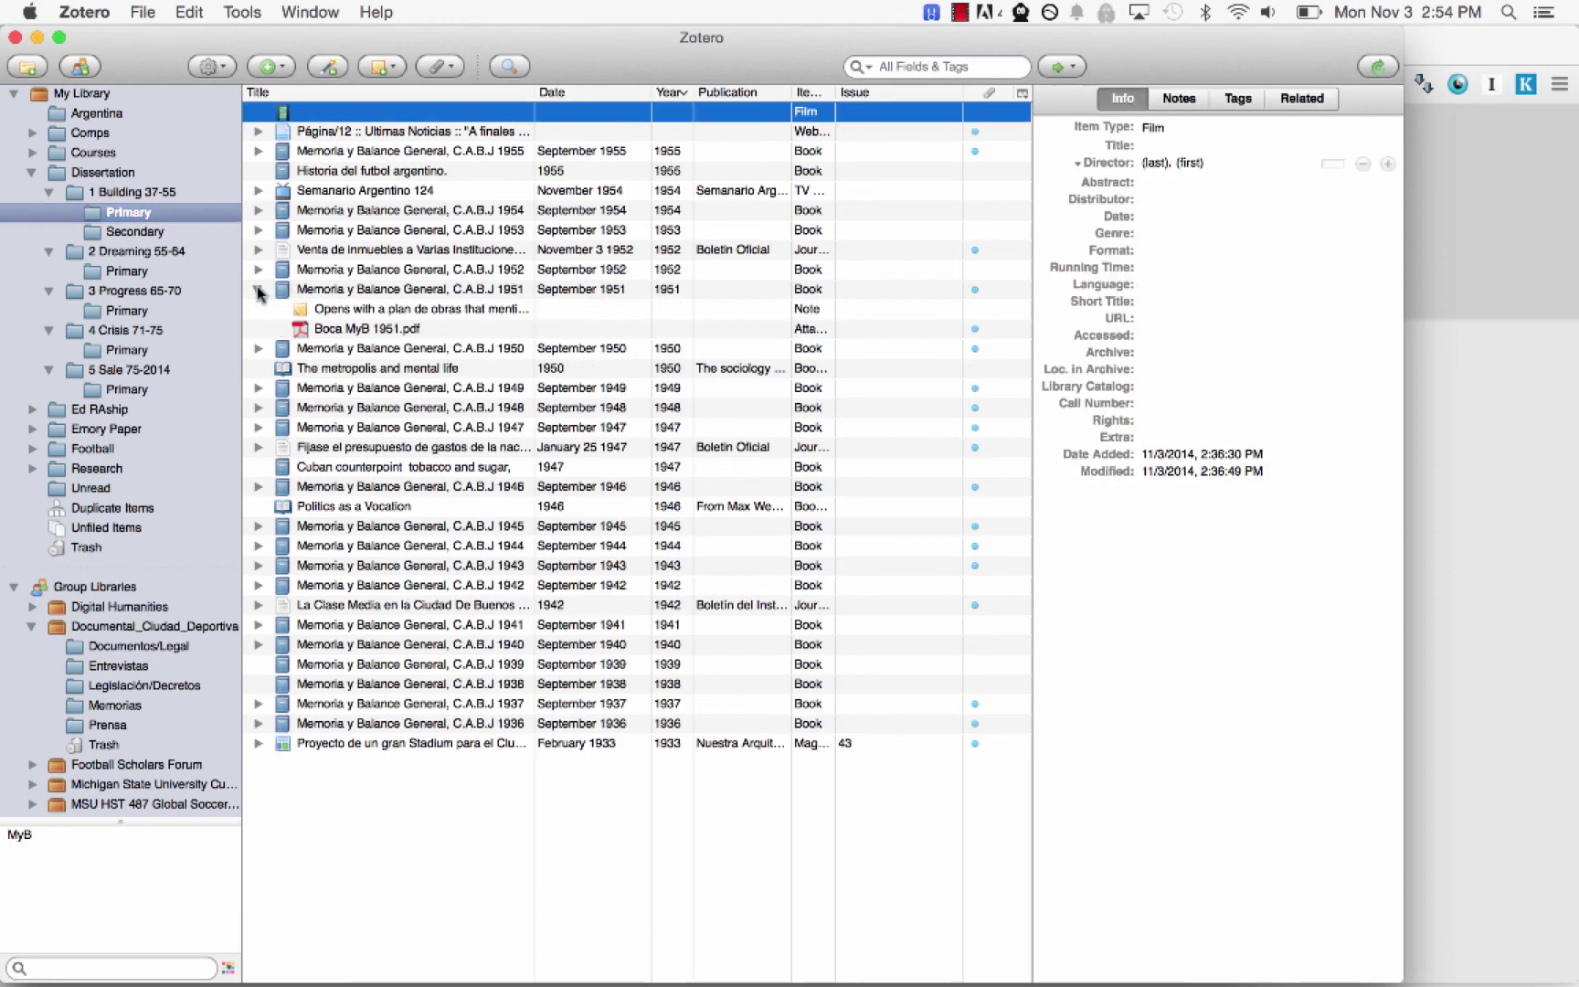
pyautogui.click(319, 329)
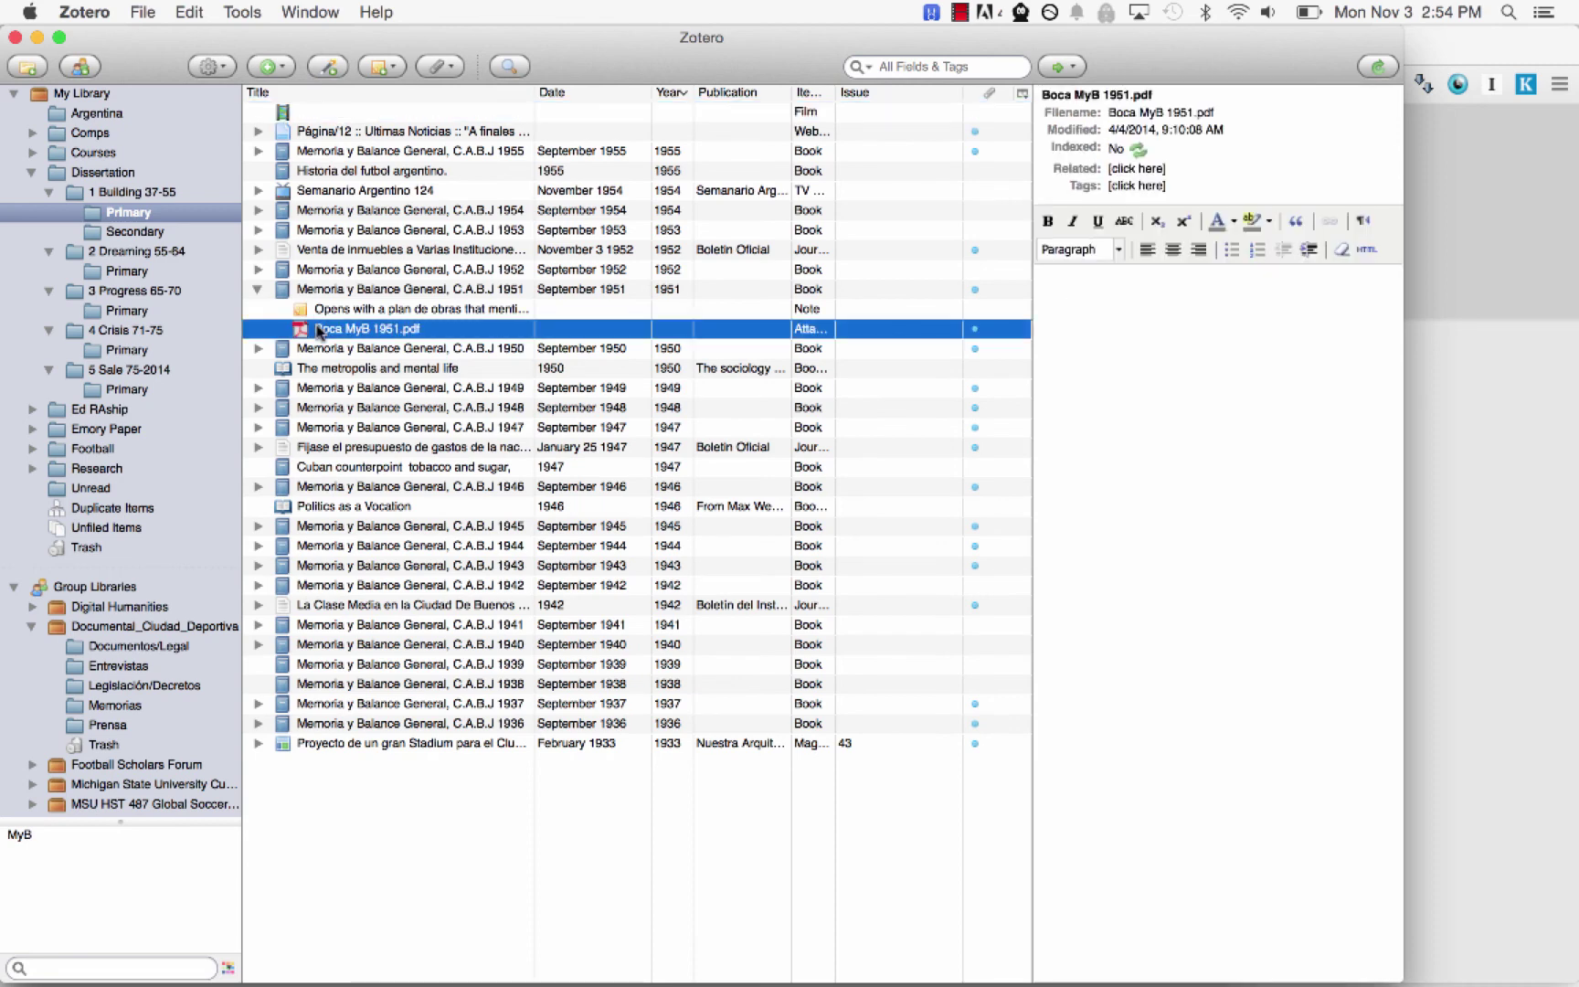
pyautogui.click(370, 290)
pyautogui.click(1175, 405)
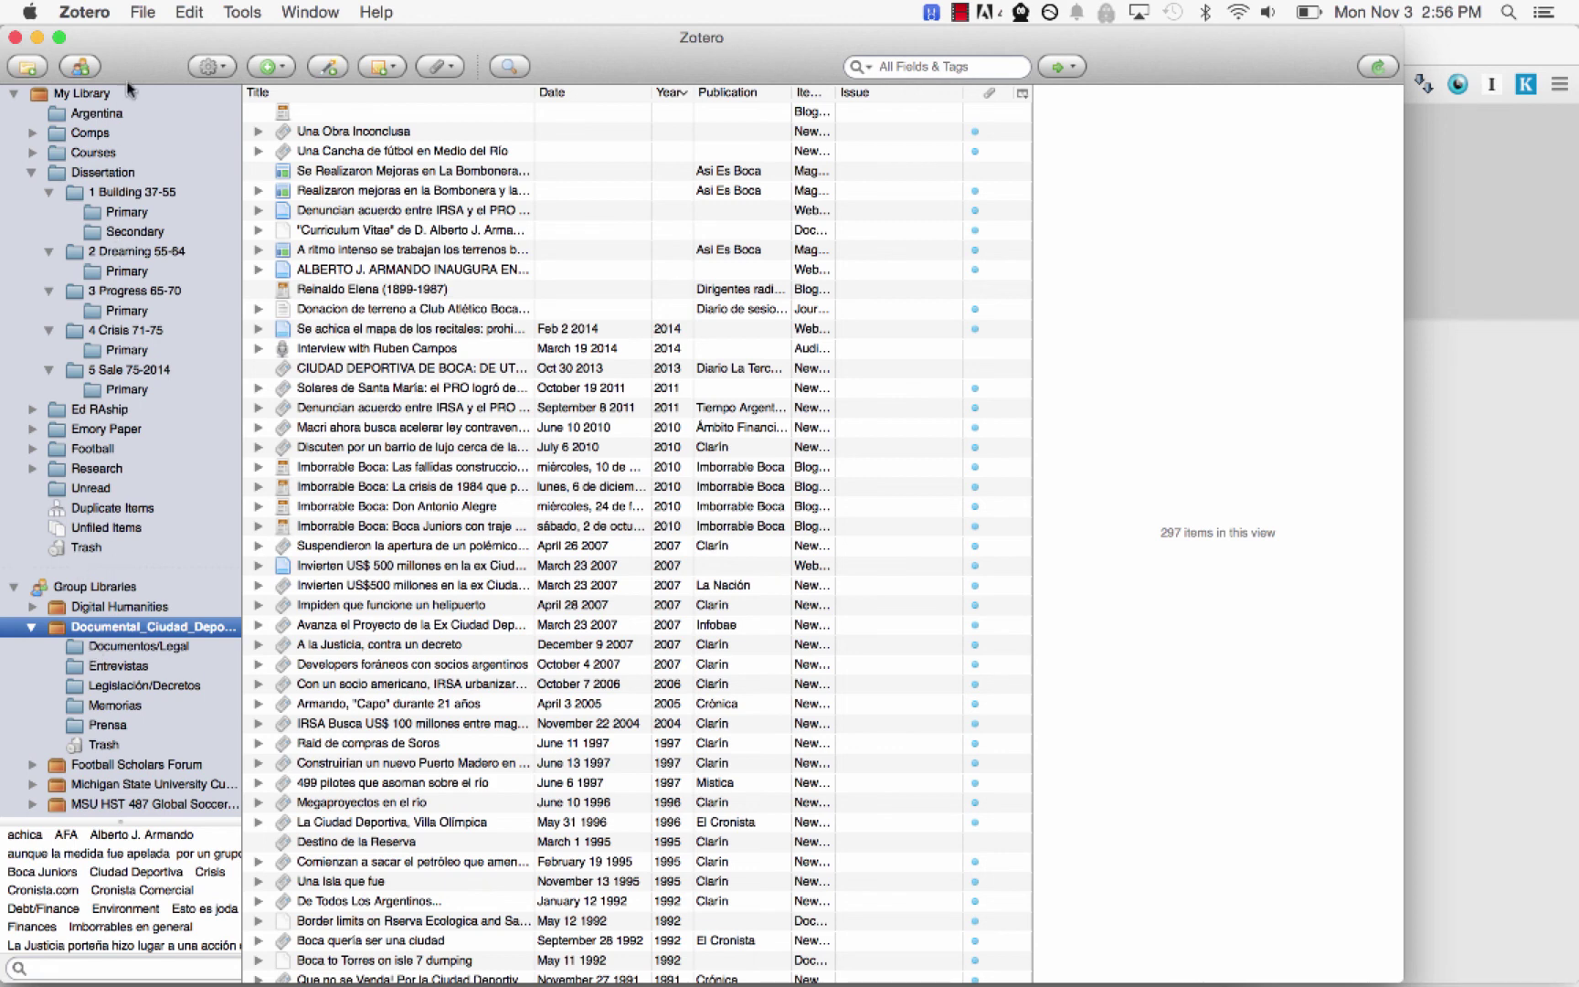
# Step: Drag four Argentina items, from Entertaining Inequalities, into Documental_Ciudad_Deportiva and open that group
pyautogui.click(122, 112)
pyautogui.click(335, 311)
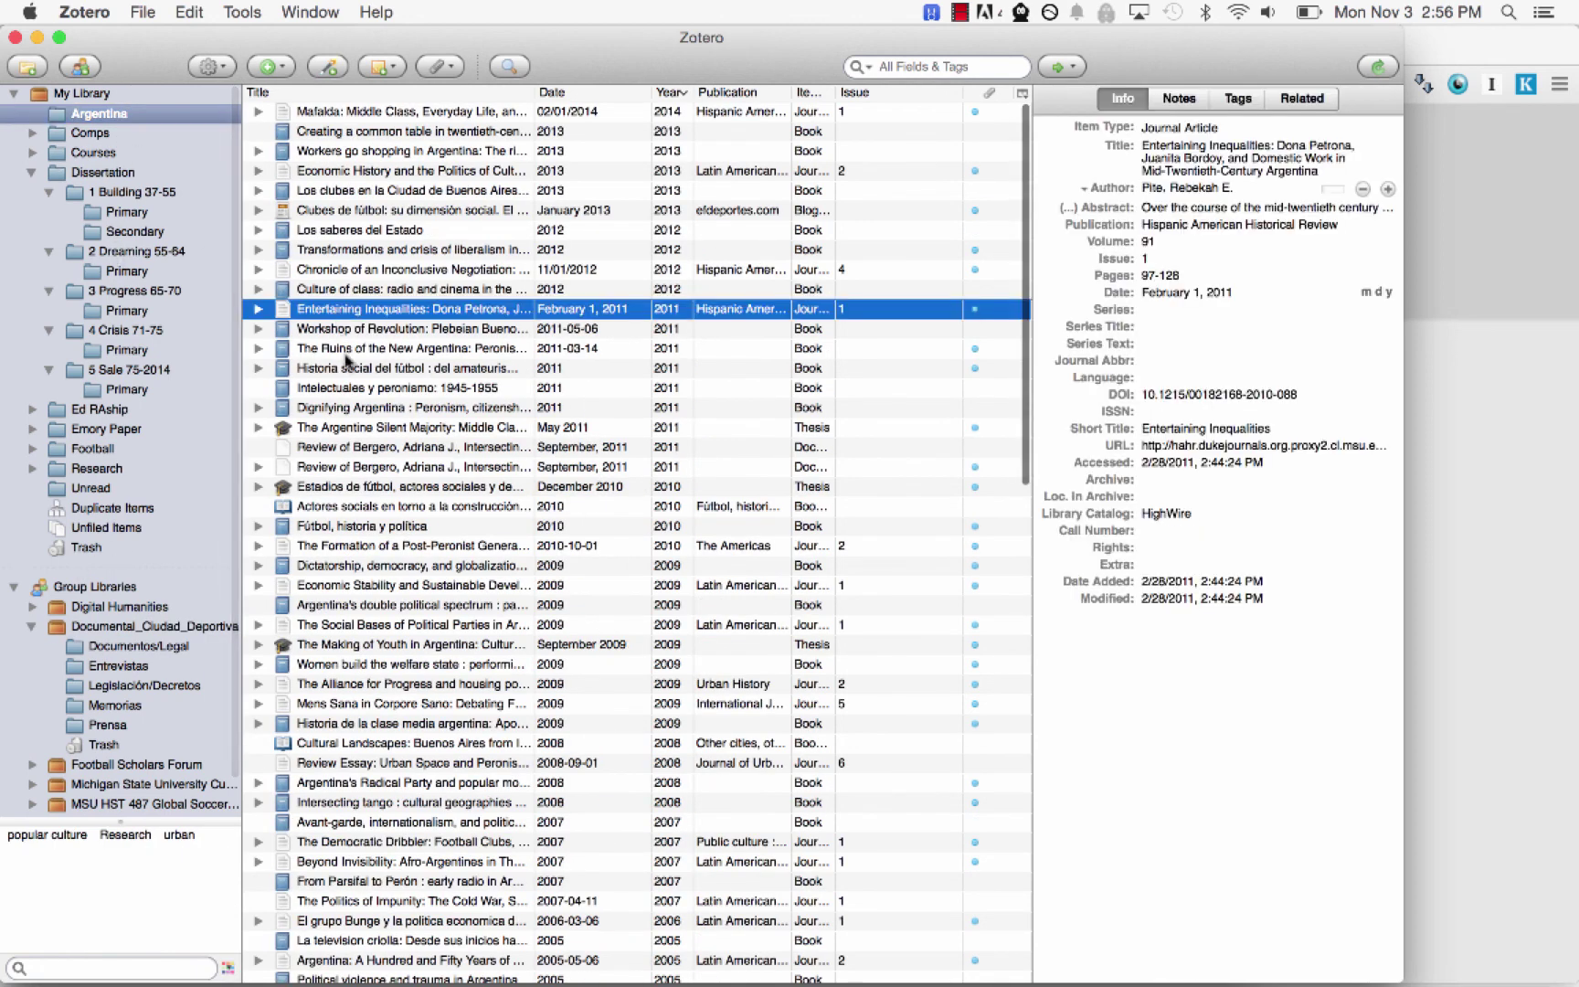
pyautogui.keyDown('shift'); pyautogui.click(372, 365); pyautogui.keyUp('shift')
pyautogui.moveTo(411, 330); pyautogui.dragTo(165, 631)
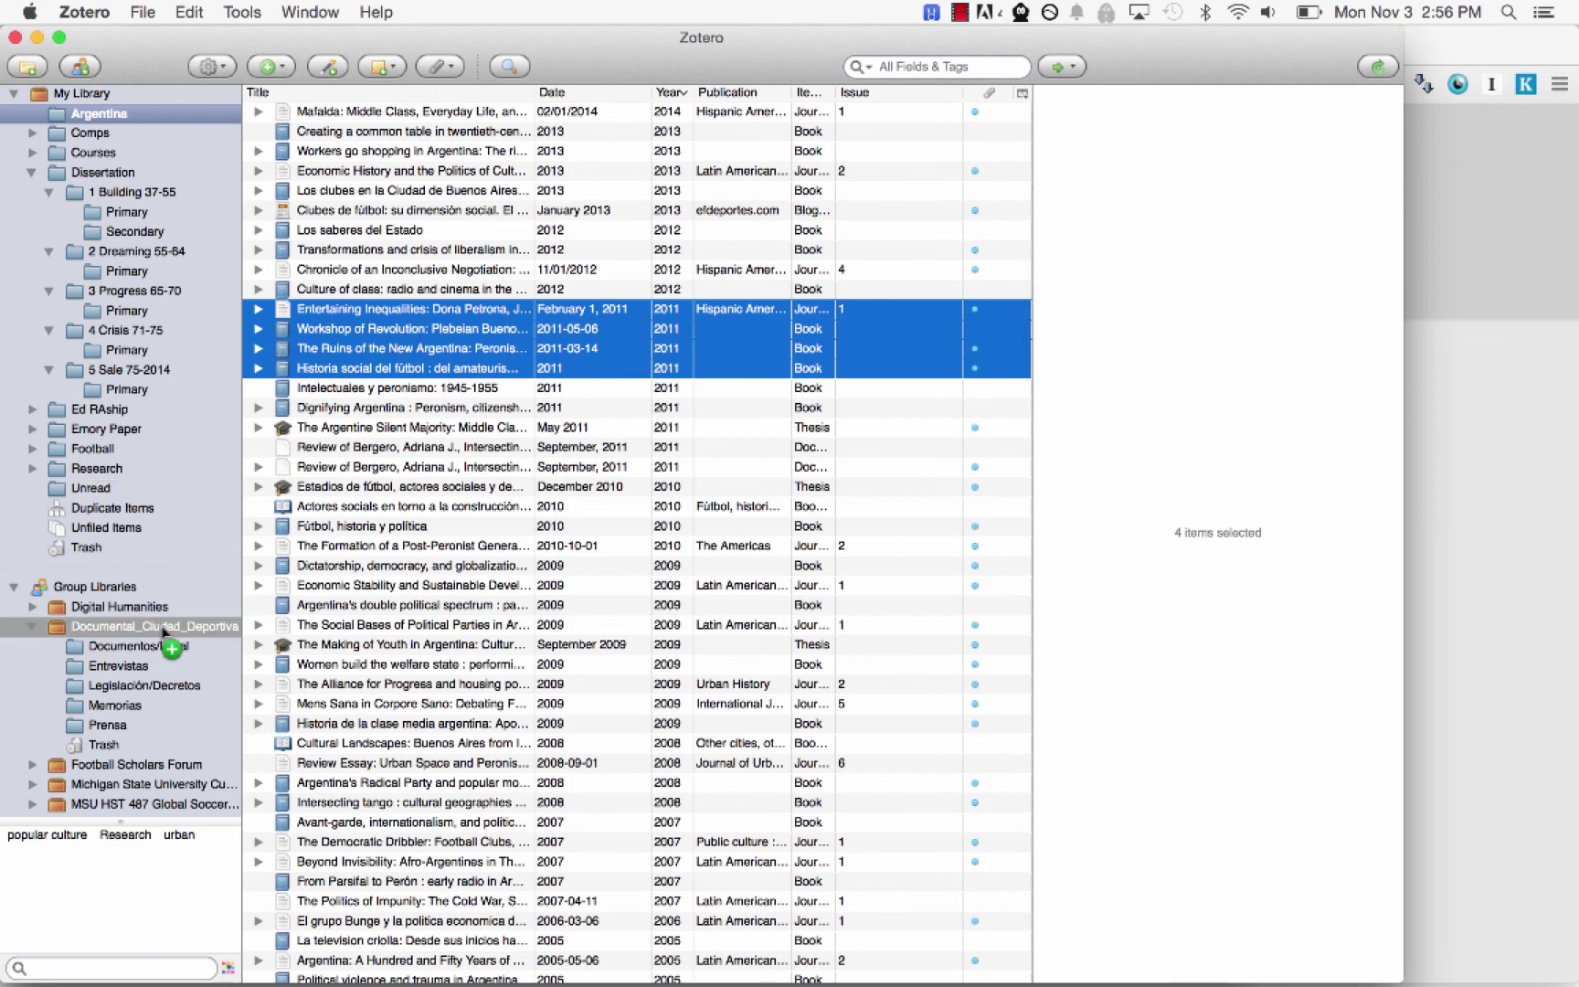
pyautogui.moveTo(162, 631); pyautogui.dragTo(163, 631)
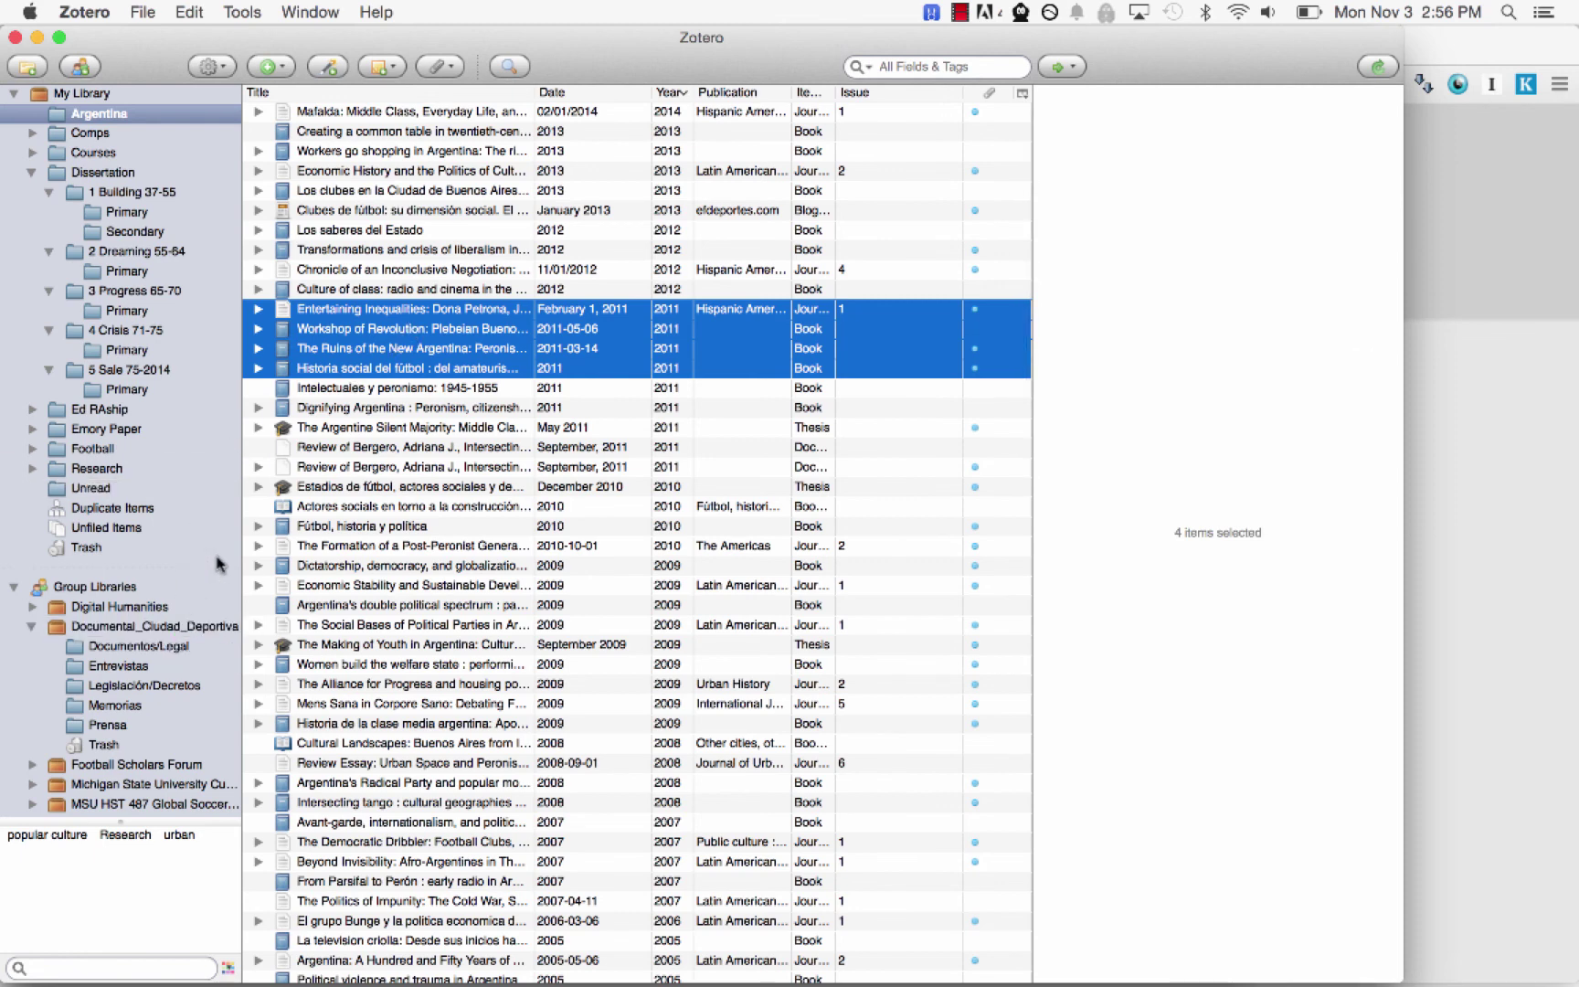
pyautogui.click(153, 625)
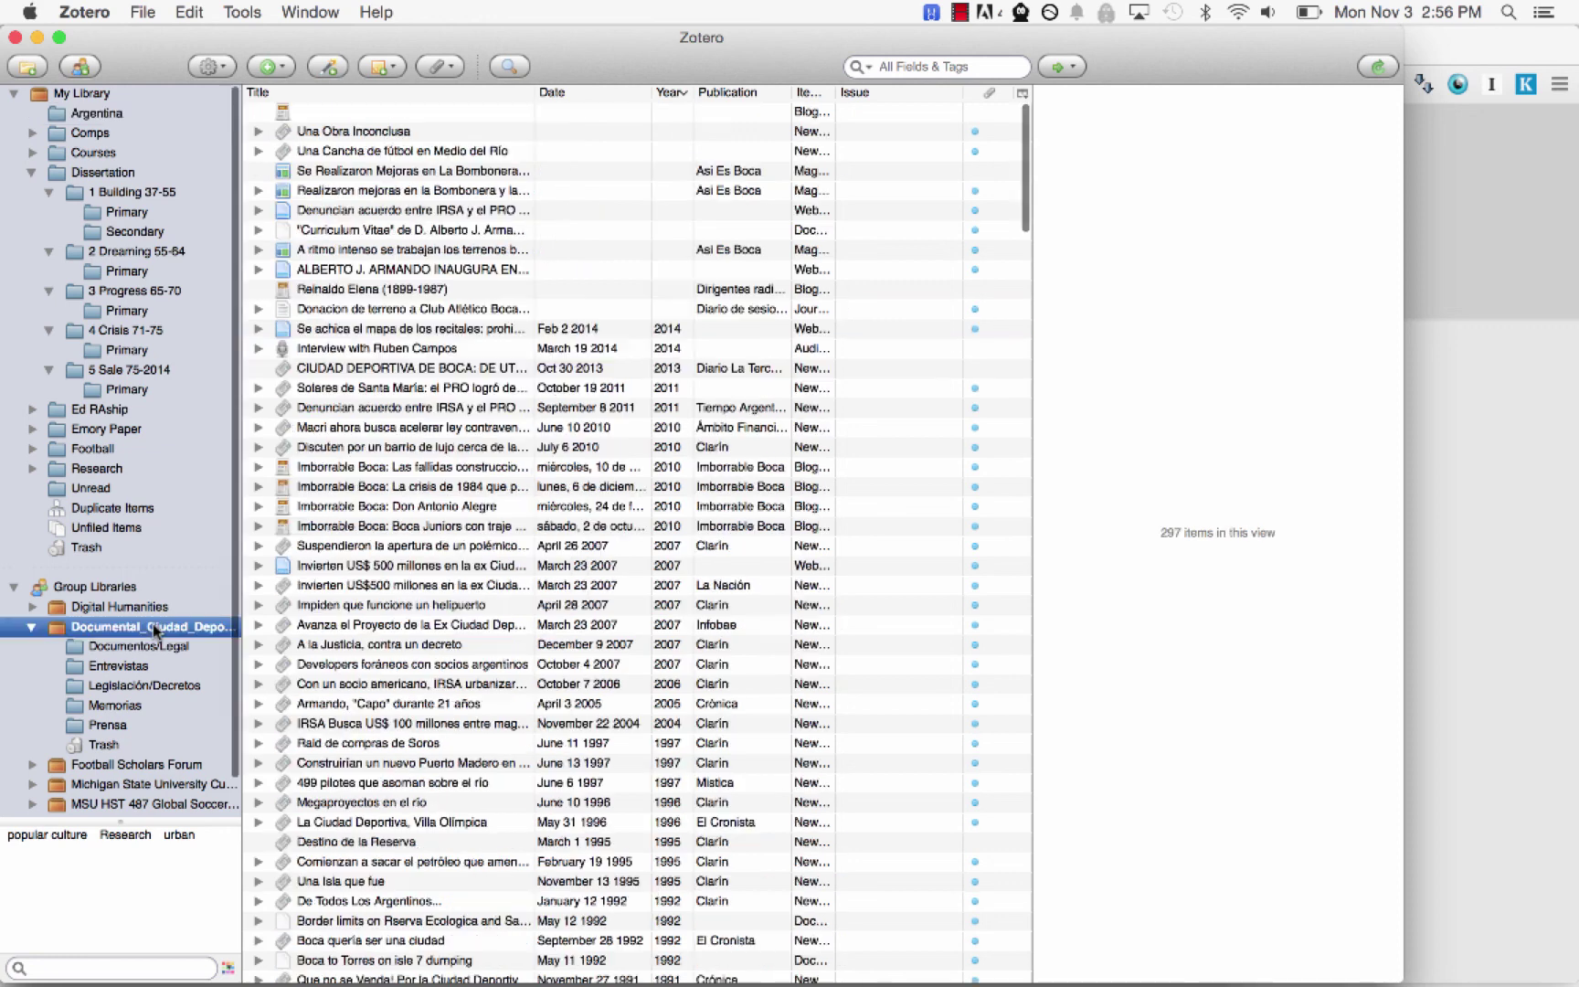